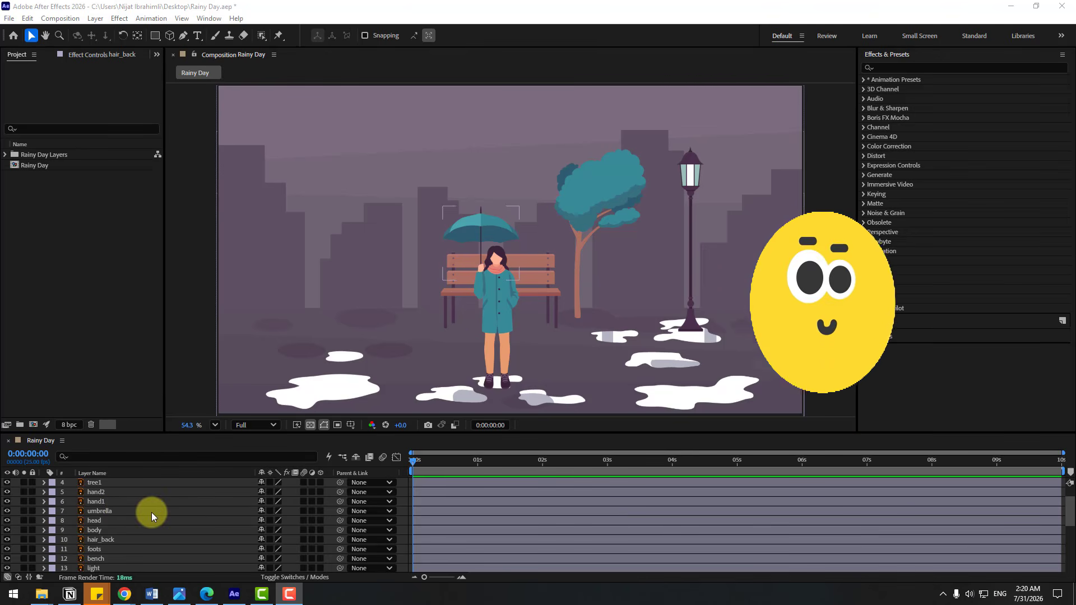
# Pre-compose the hand2, hand1, umbrella, head, body, hair_back and foots layers as Character, moving all attributes and opening the new composition
pyautogui.click(96, 545)
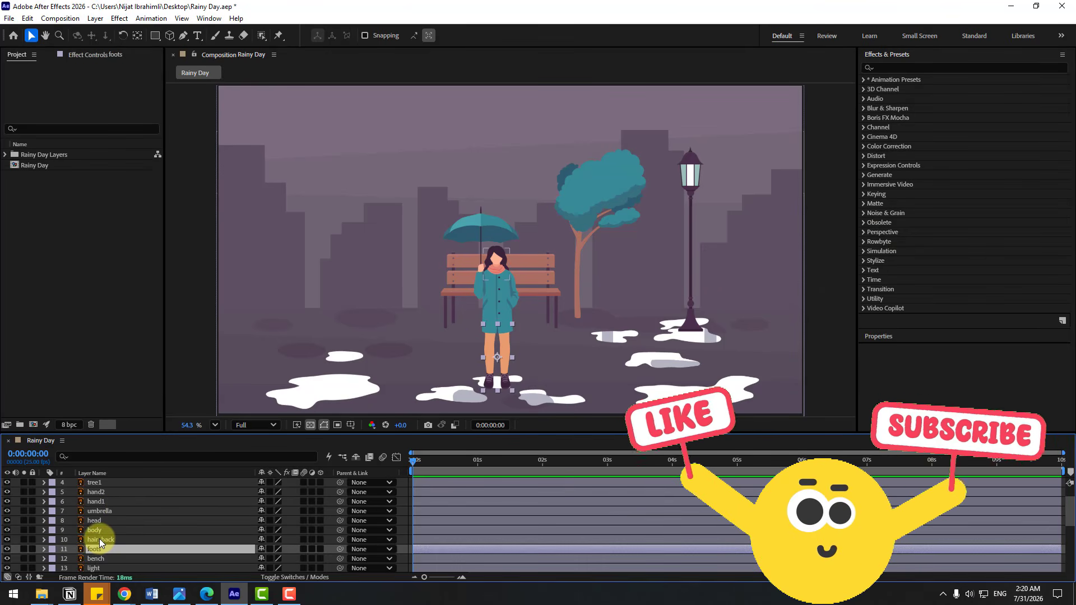
pyautogui.keyDown('shift'); pyautogui.click(95, 531); pyautogui.keyUp('shift')
pyautogui.keyDown('ctrl'); pyautogui.click(94, 520); pyautogui.keyUp('ctrl')
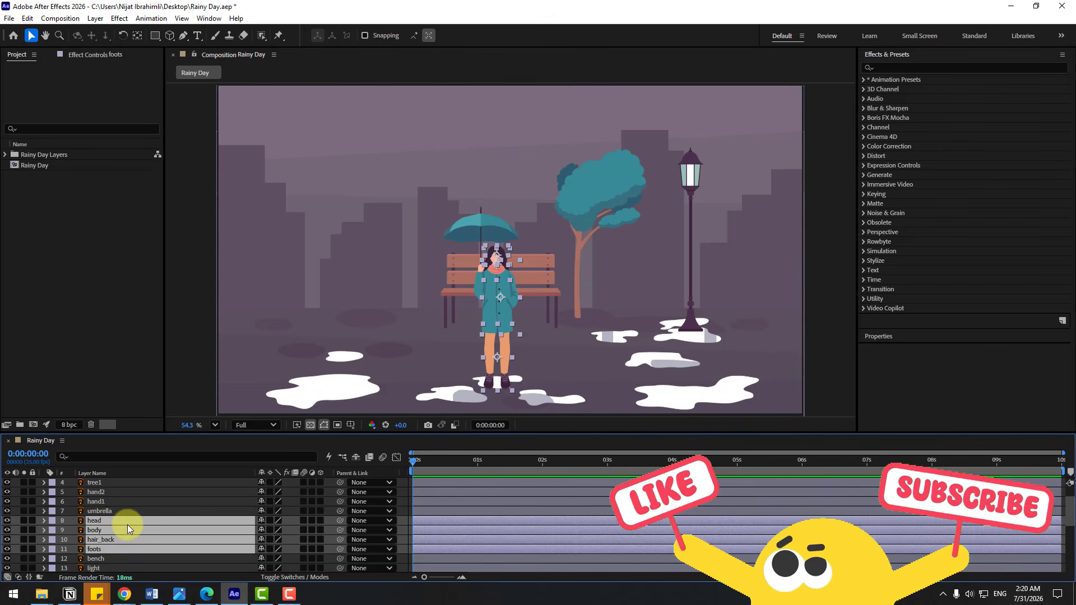
pyautogui.keyDown('ctrl'); pyautogui.click(100, 502); pyautogui.keyUp('ctrl')
pyautogui.keyDown('ctrl'); pyautogui.click(101, 493); pyautogui.keyUp('ctrl')
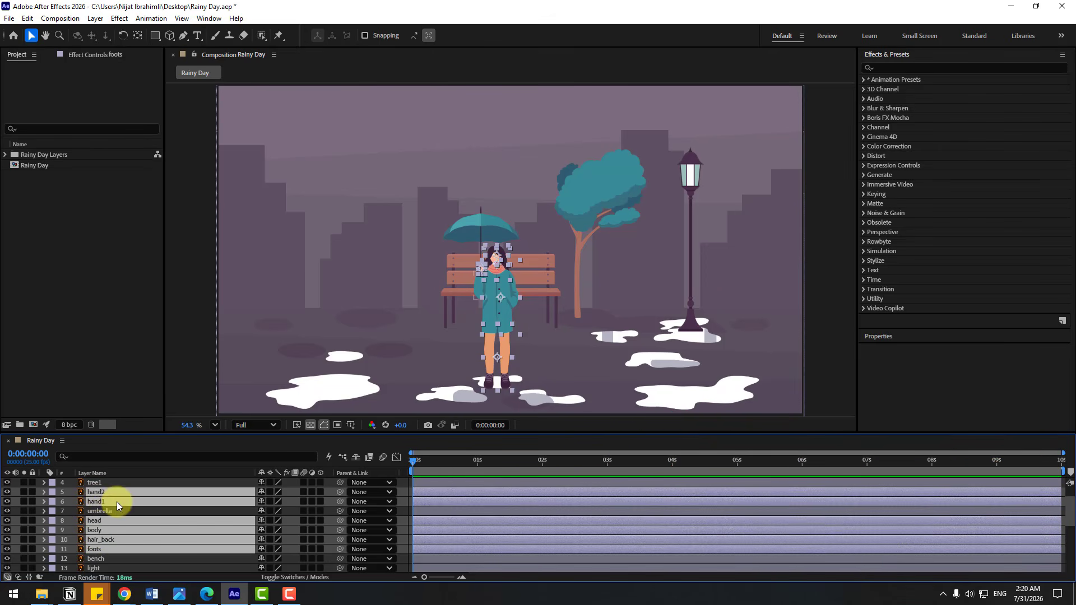
pyautogui.keyDown('ctrl'); pyautogui.click(99, 511); pyautogui.keyUp('ctrl')
pyautogui.scroll(2, 67, 515)
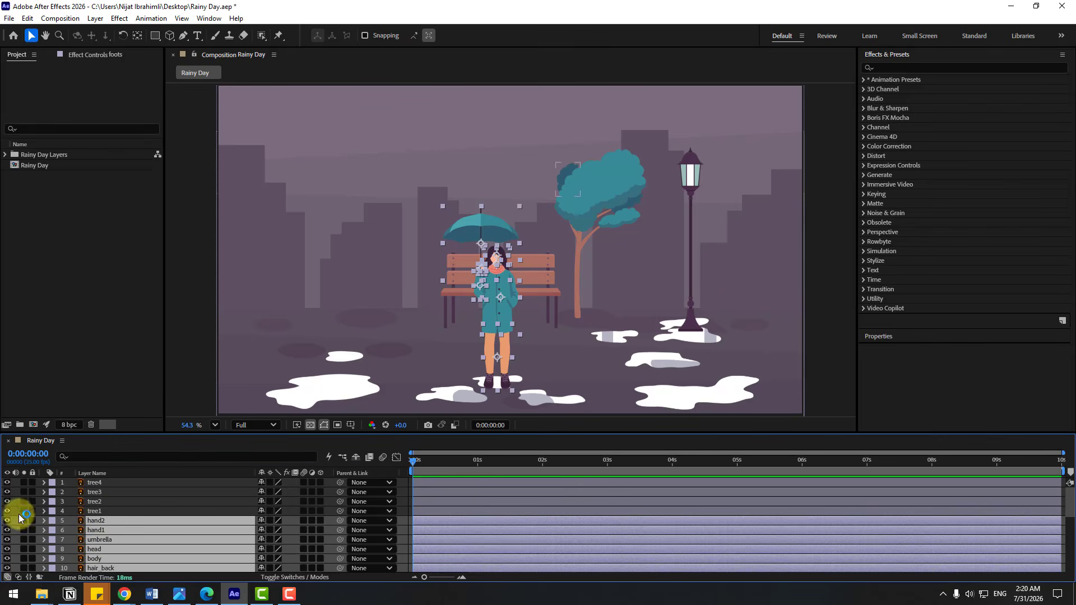
pyautogui.rightClick(100, 549)
pyautogui.click(141, 461)
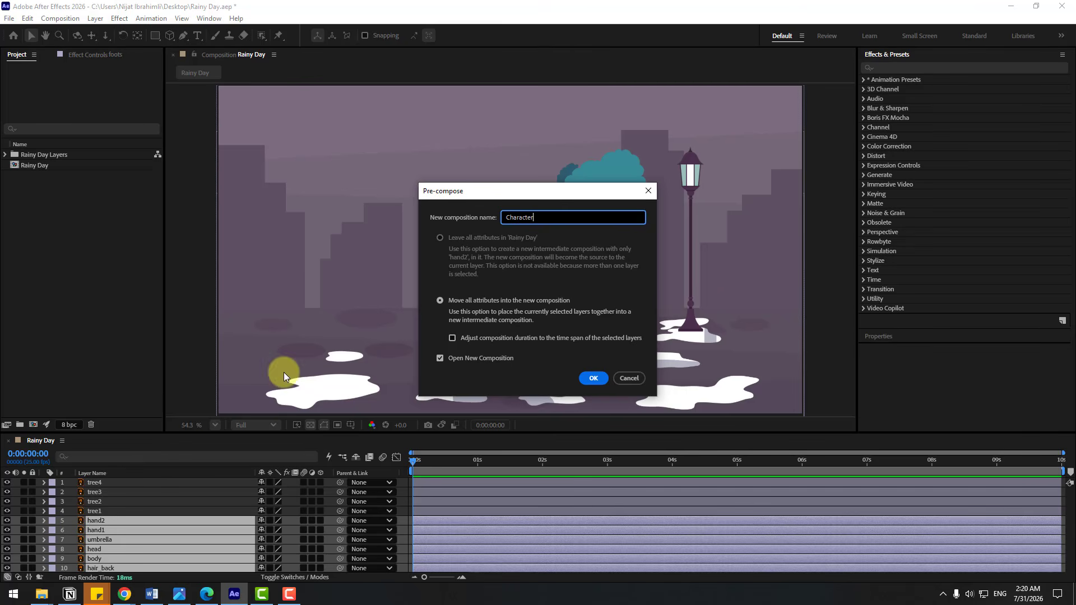
pyautogui.click(592, 379)
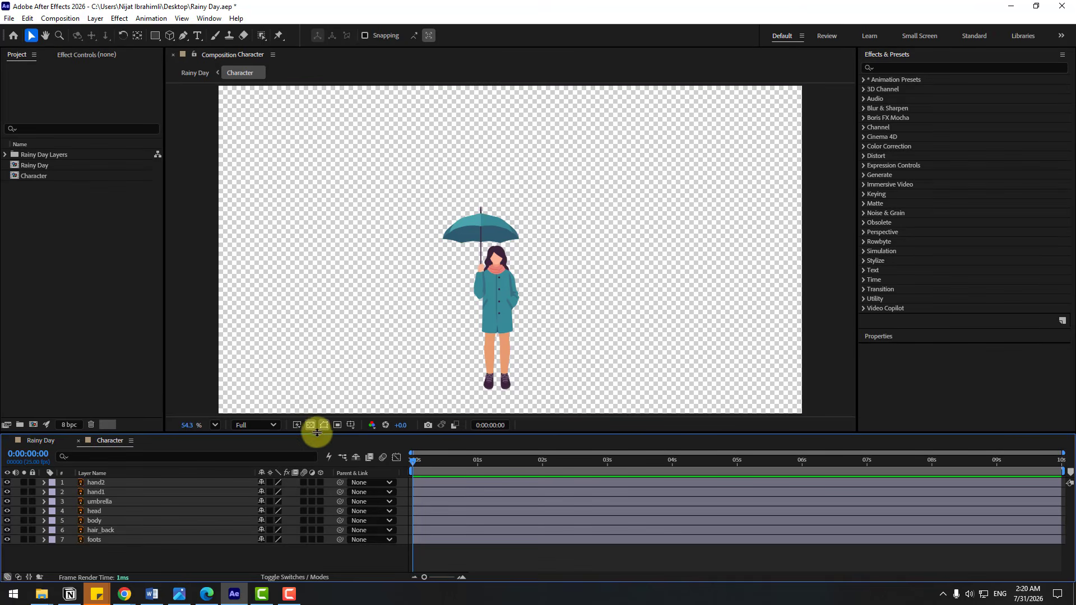
# Draw a region of interest around the girl and her umbrella and crop the composition to it
pyautogui.click(338, 426)
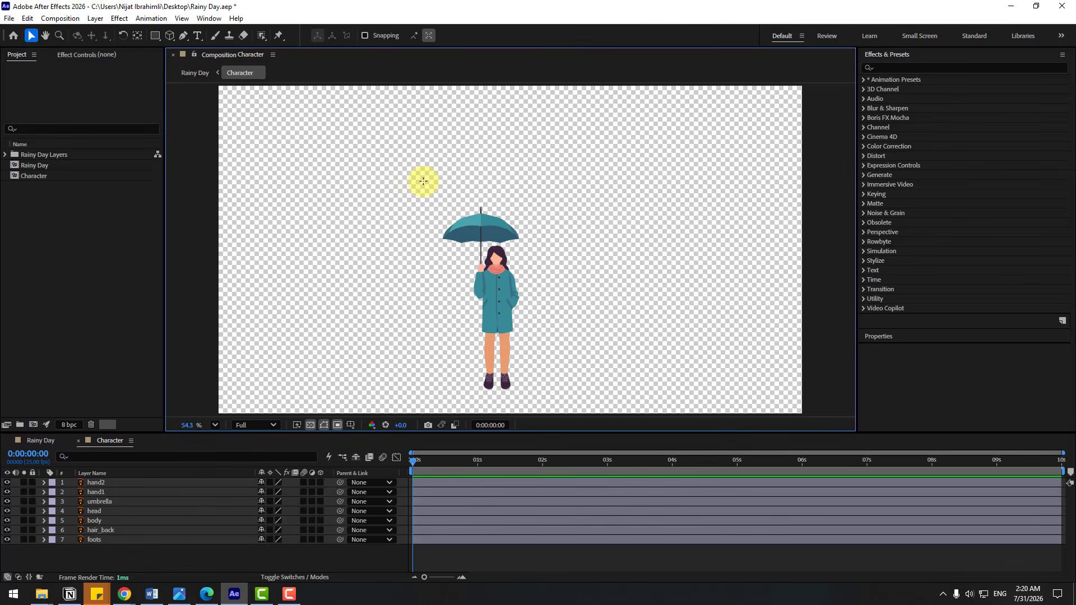
pyautogui.moveTo(418, 177); pyautogui.dragTo(435, 214)
pyautogui.moveTo(466, 271); pyautogui.dragTo(567, 397)
pyautogui.click(60, 18)
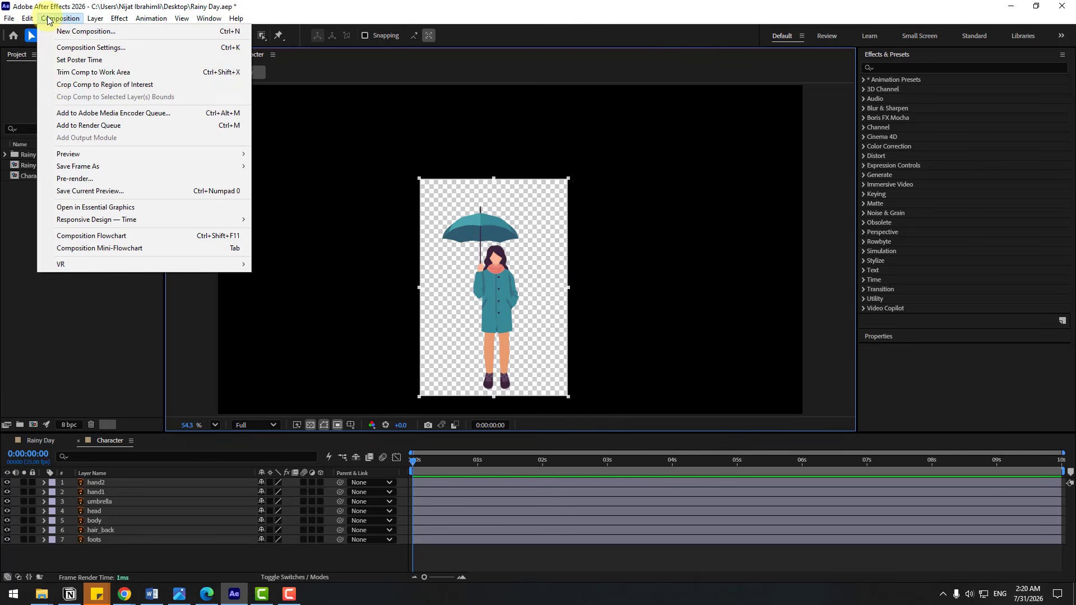
pyautogui.click(151, 84)
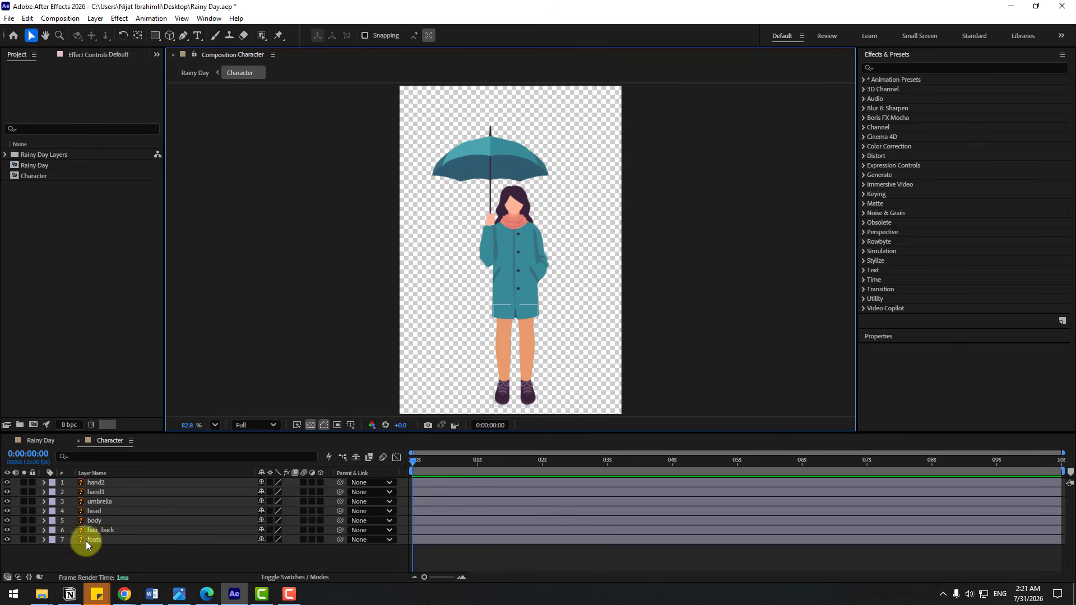
# Solo the body layer, move its anchor point to the bottom centre of the coat, and turn the solo off
pyautogui.click(90, 522)
pyautogui.click(24, 521)
pyautogui.scroll(3, 513, 282)
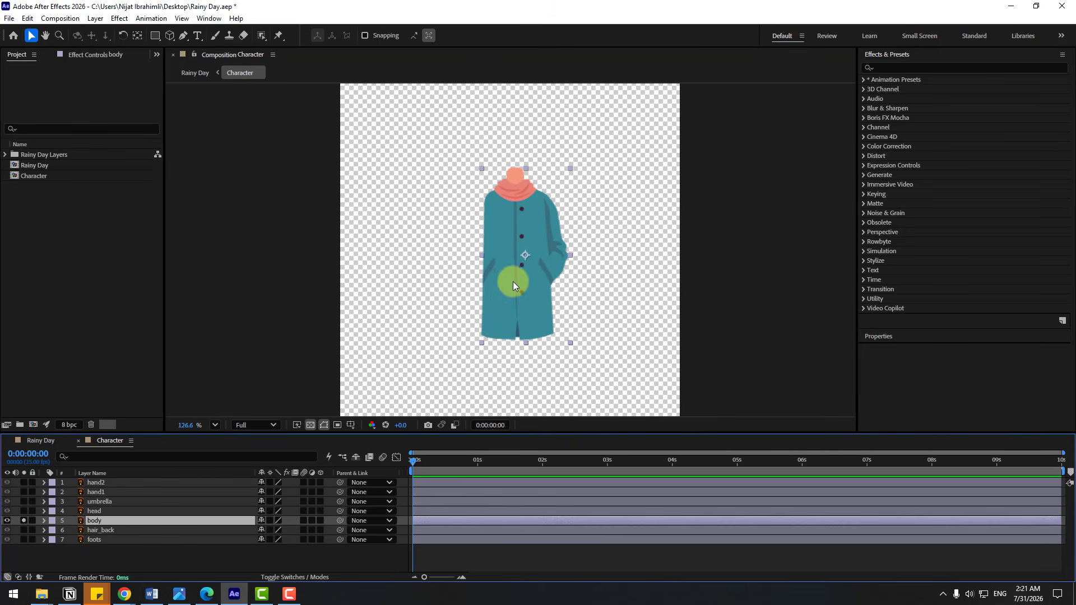
pyautogui.click(135, 36)
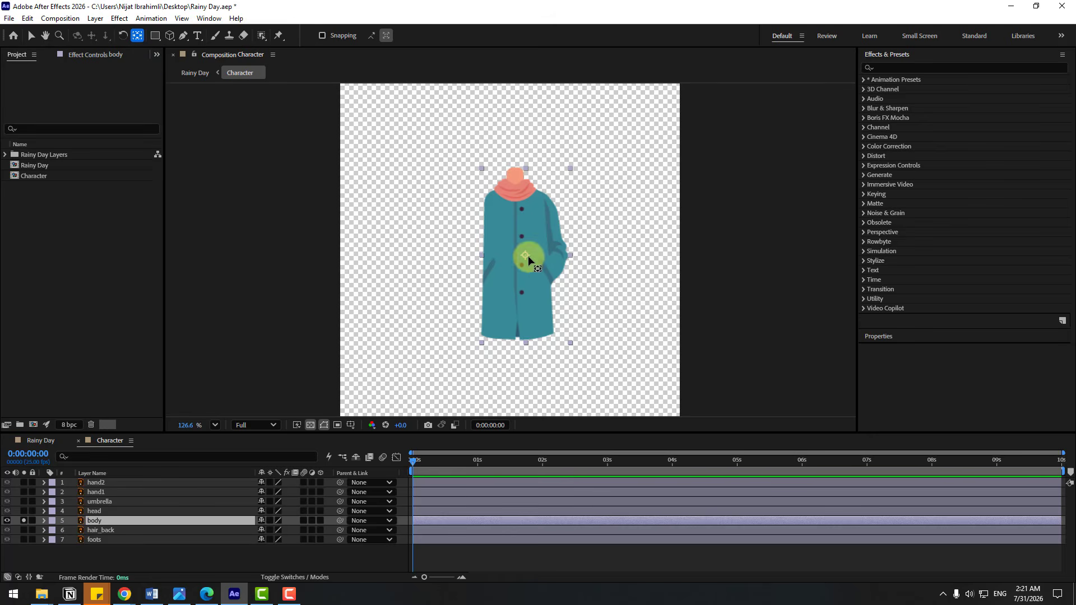
pyautogui.moveTo(528, 256); pyautogui.dragTo(517, 330)
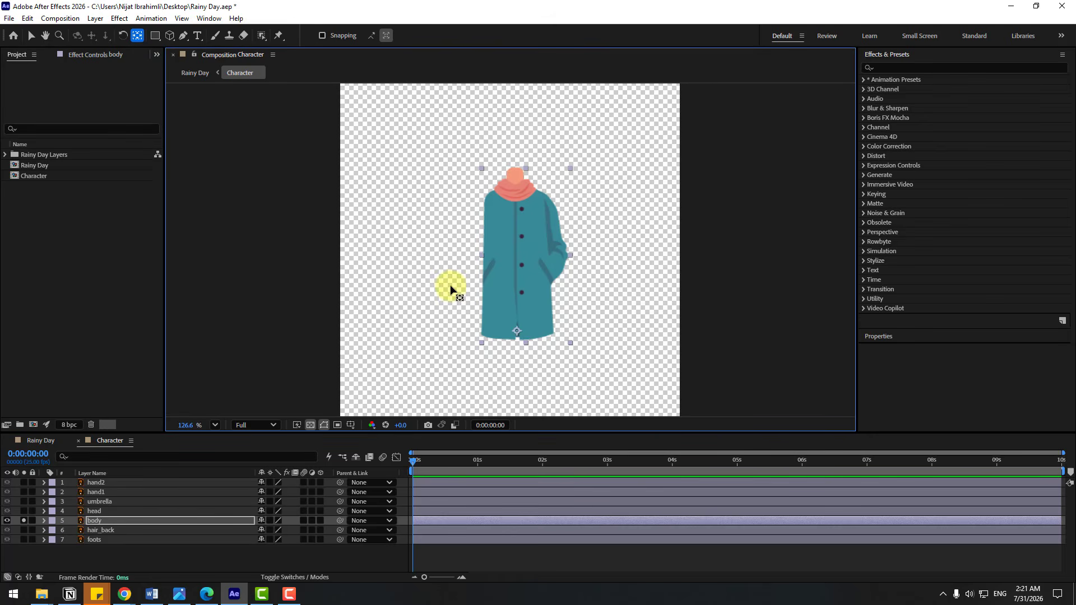
pyautogui.click(31, 35)
pyautogui.click(23, 521)
# Solo the head layer, move its anchor point down to the chin, and turn the solo off
pyautogui.click(92, 511)
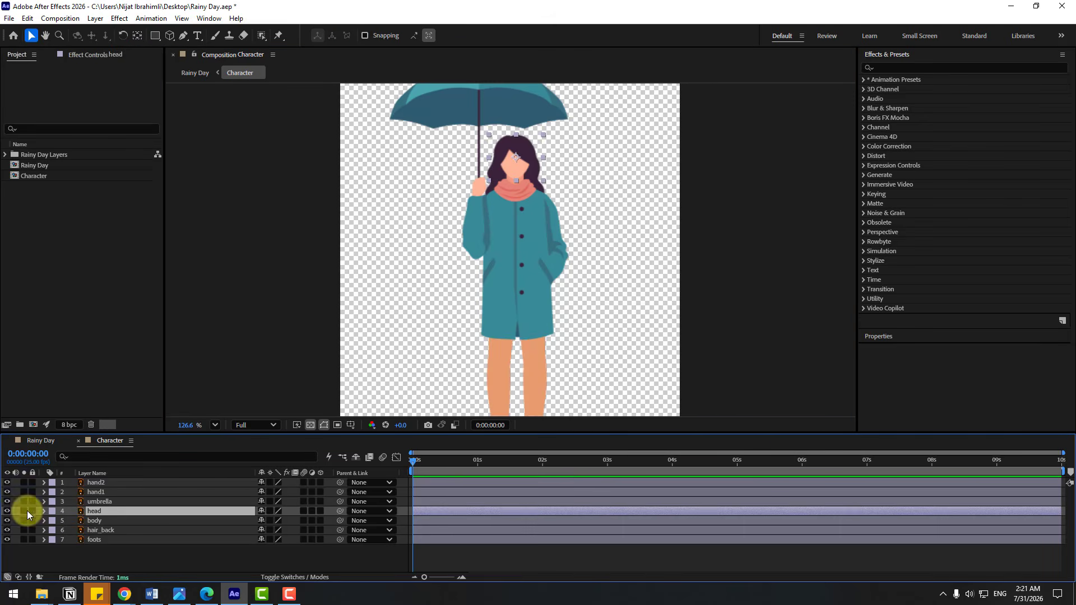
pyautogui.click(23, 511)
pyautogui.scroll(3, 536, 189)
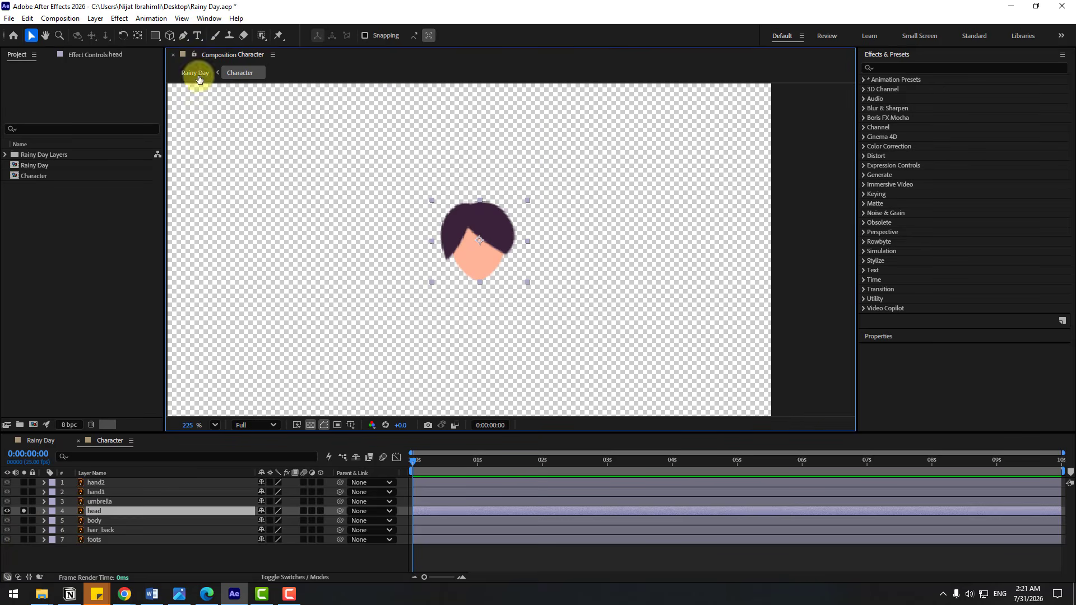
pyautogui.click(138, 35)
pyautogui.moveTo(459, 241); pyautogui.dragTo(480, 268)
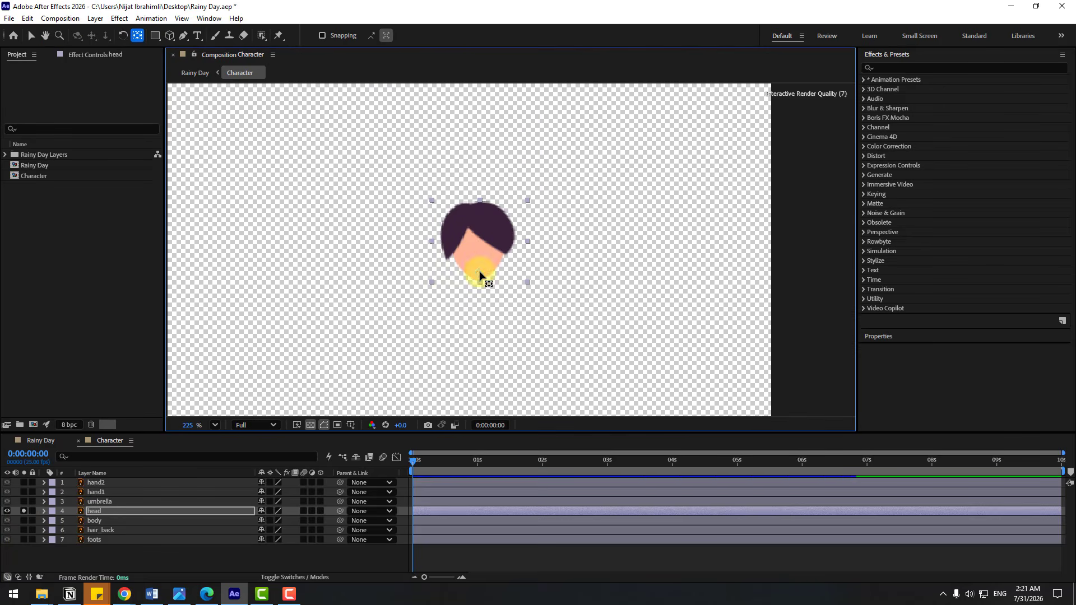
pyautogui.click(32, 35)
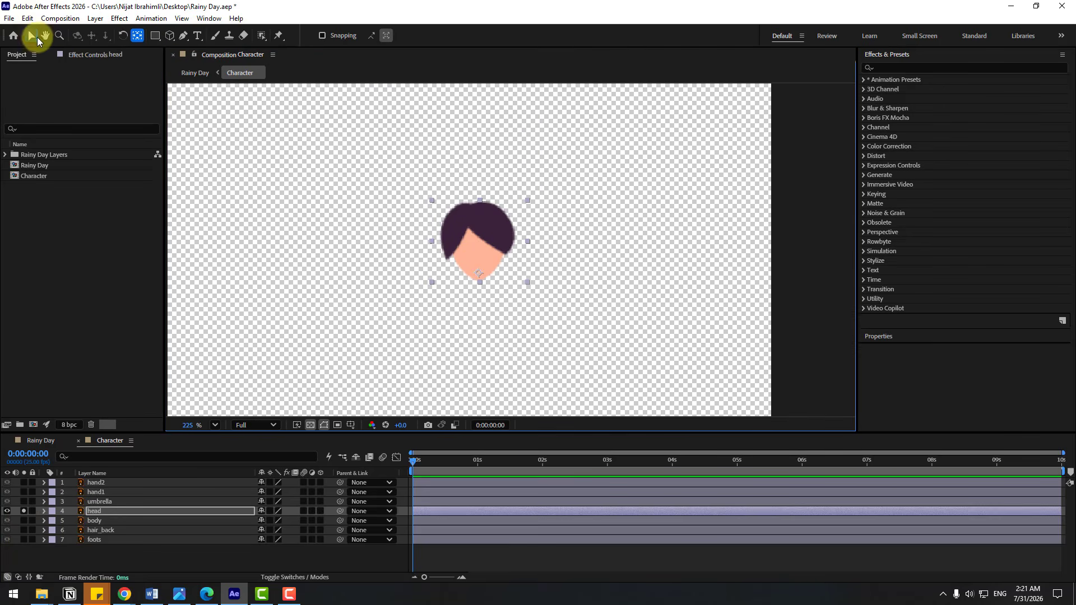
pyautogui.click(23, 510)
# Solo the hand1 layer, move its anchor point to the wrist at the hand's lower end, and turn the solo off
pyautogui.click(93, 492)
pyautogui.click(24, 492)
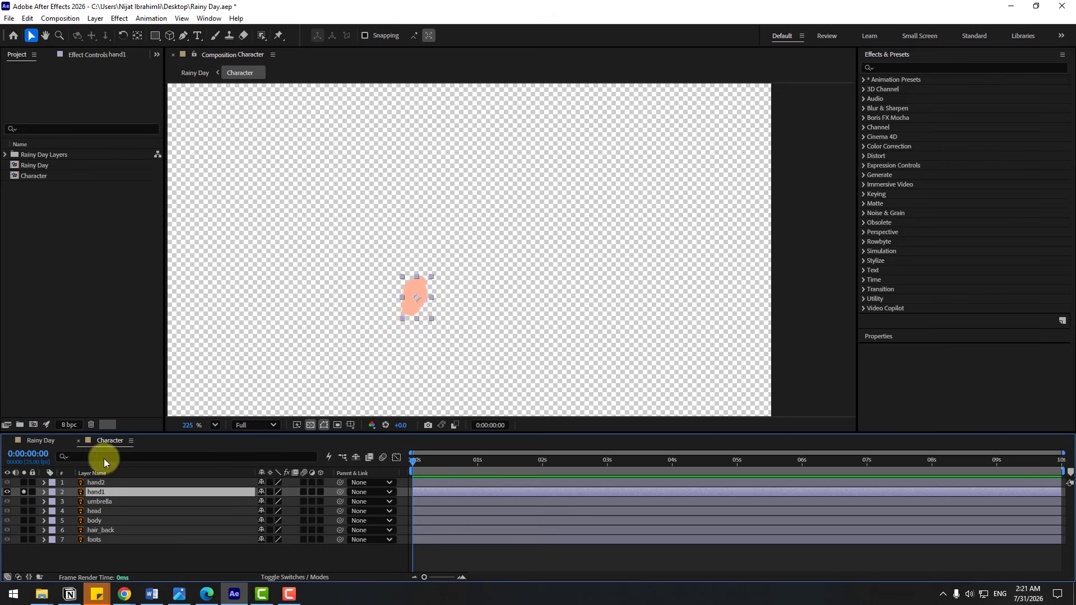
pyautogui.scroll(2, 395, 304)
pyautogui.click(137, 36)
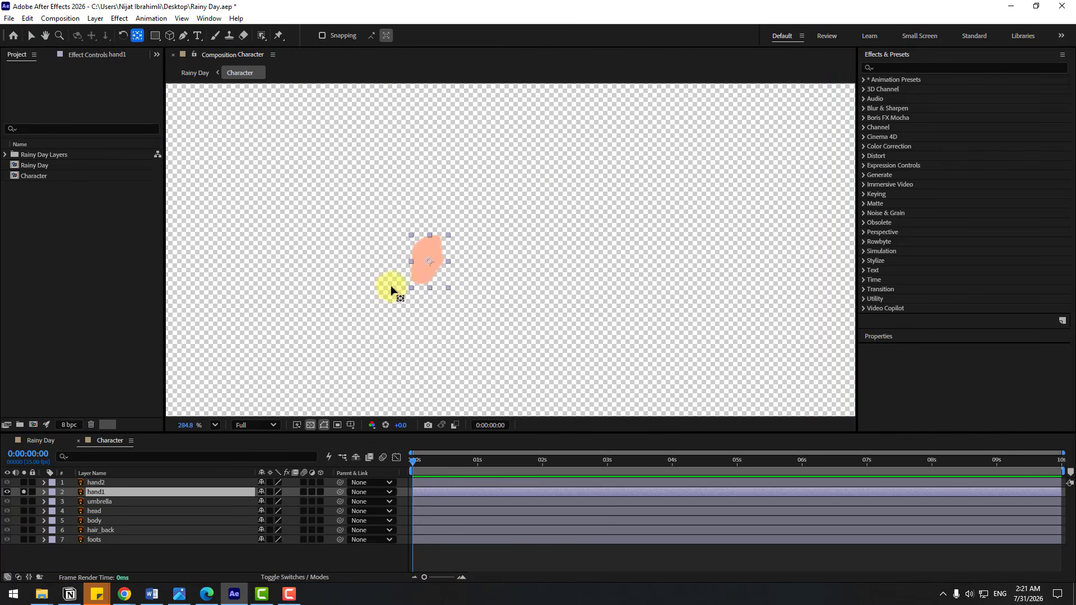
pyautogui.moveTo(430, 261); pyautogui.dragTo(421, 278)
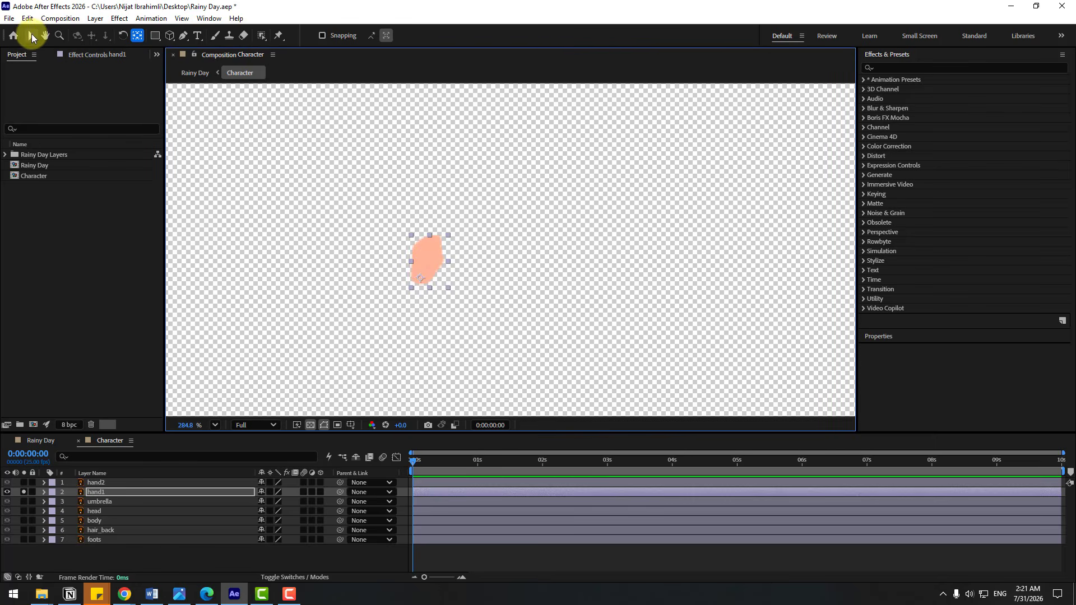
pyautogui.click(31, 36)
pyautogui.click(24, 492)
# Solo the hand2 layer, move its anchor point to the elbow at the sleeve's lower end, and turn the solo off
pyautogui.click(49, 485)
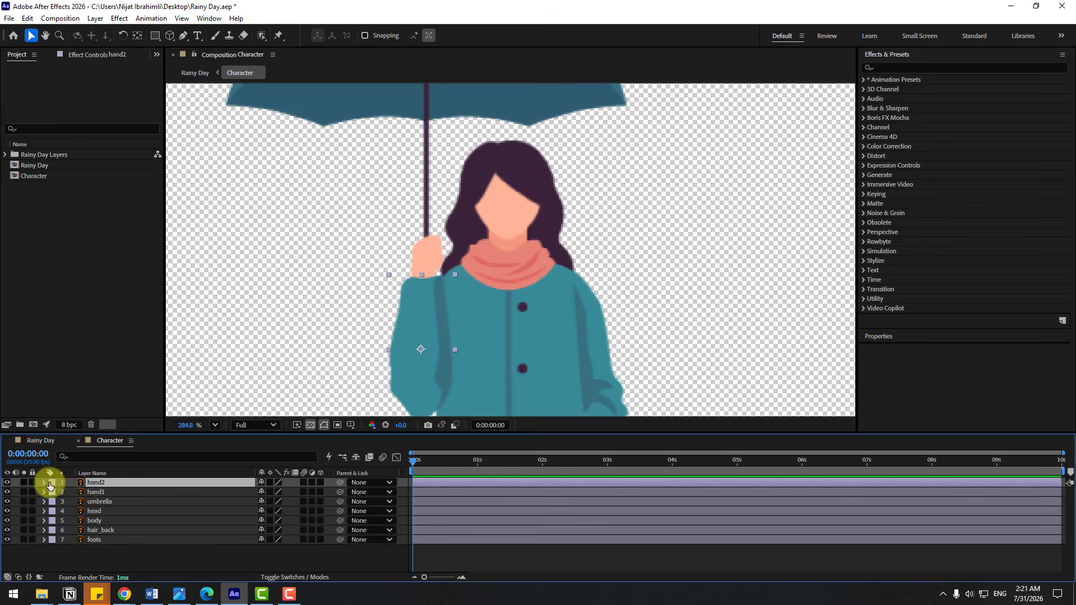
pyautogui.click(25, 483)
pyautogui.moveTo(439, 361); pyautogui.dragTo(405, 366)
pyautogui.click(138, 36)
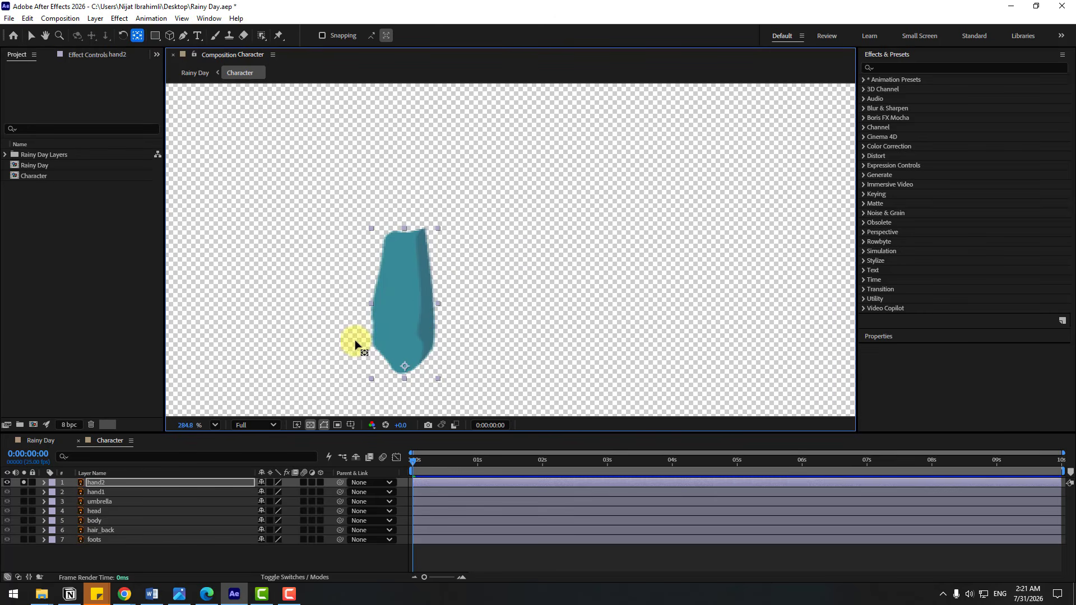
pyautogui.click(31, 36)
pyautogui.click(24, 484)
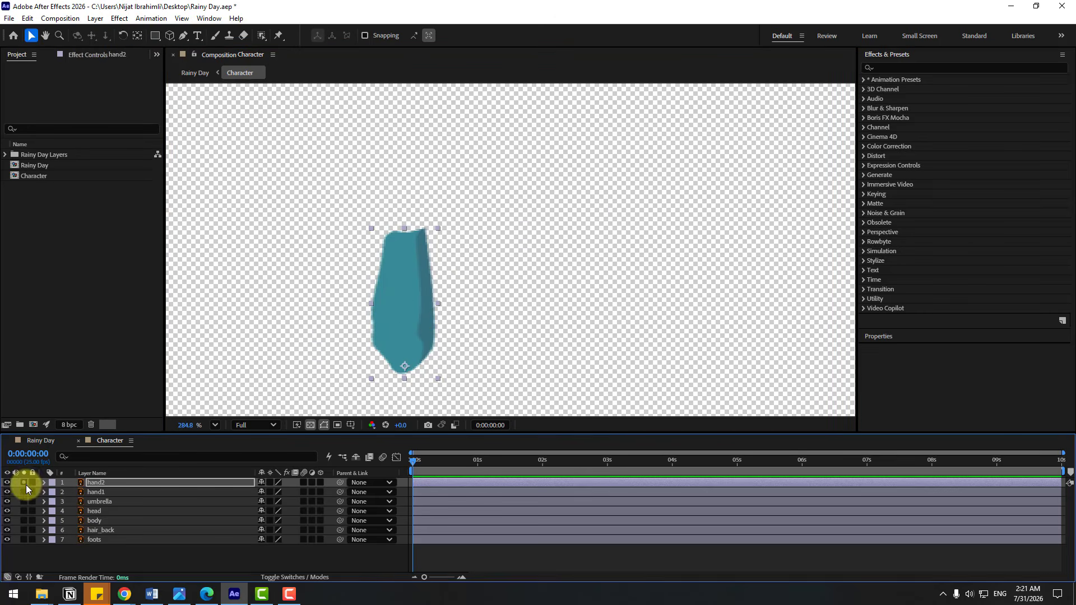
# Solo the umbrella layer, move its anchor point to the lower end of the handle, and turn the solo off
pyautogui.click(99, 502)
pyautogui.click(24, 502)
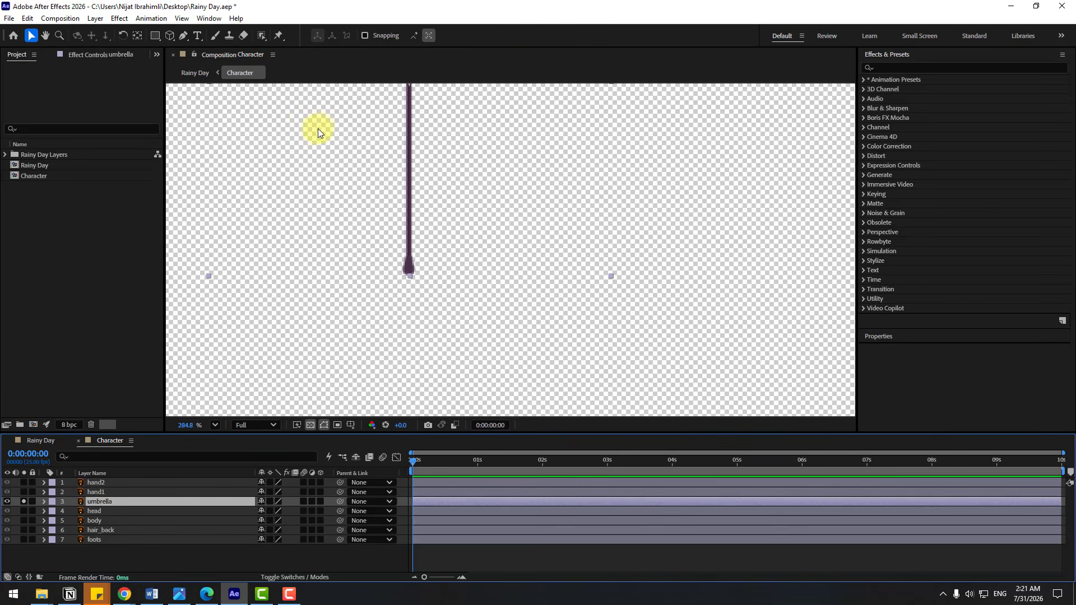
pyautogui.scroll(-3, 347, 240)
pyautogui.press('y')
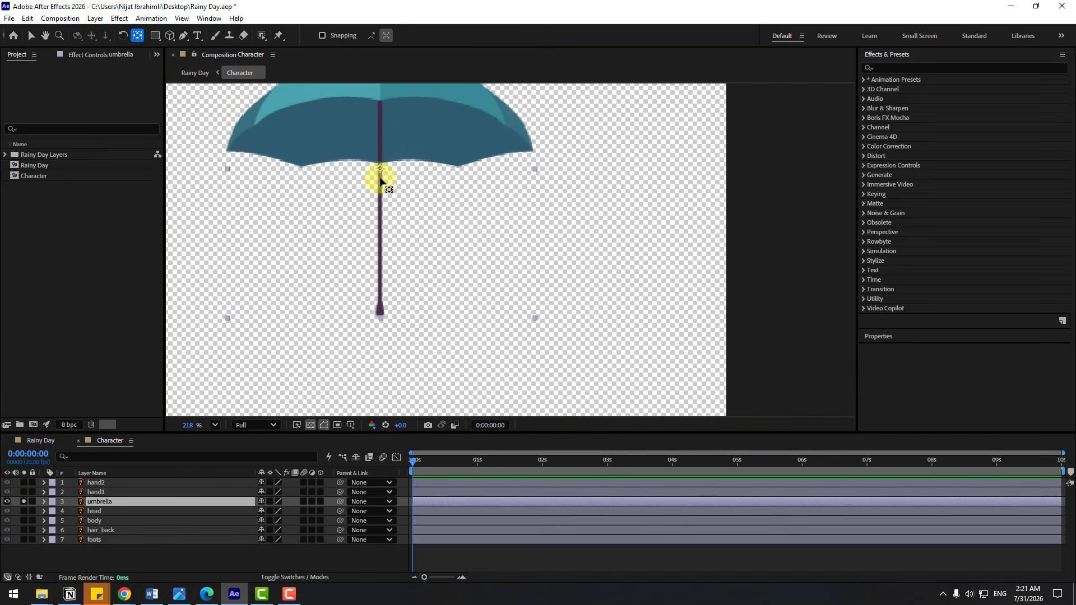
pyautogui.moveTo(380, 180); pyautogui.dragTo(379, 311)
pyautogui.click(31, 37)
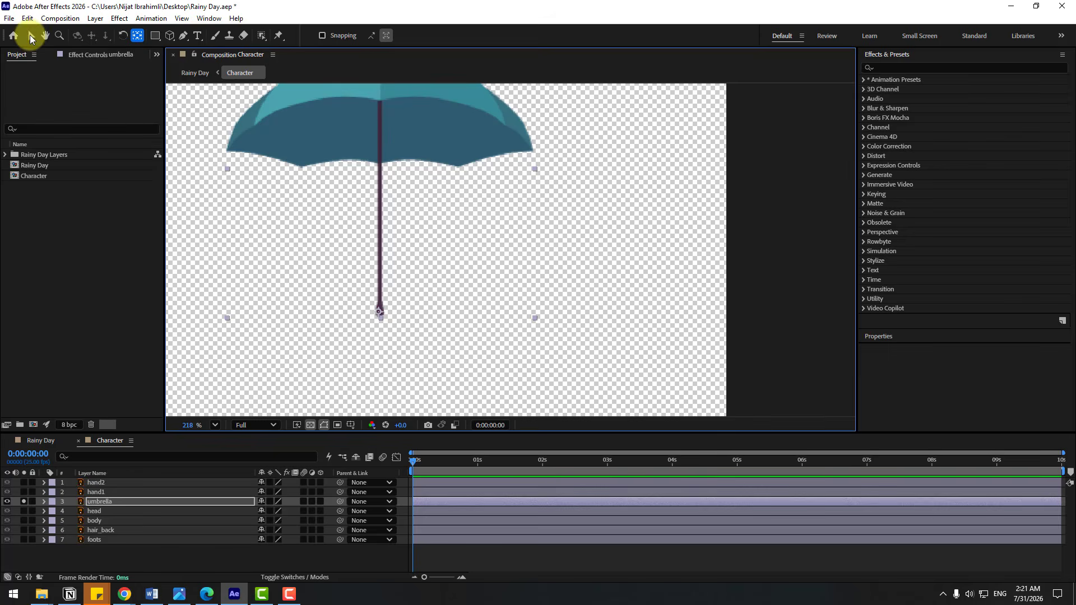
pyautogui.click(25, 502)
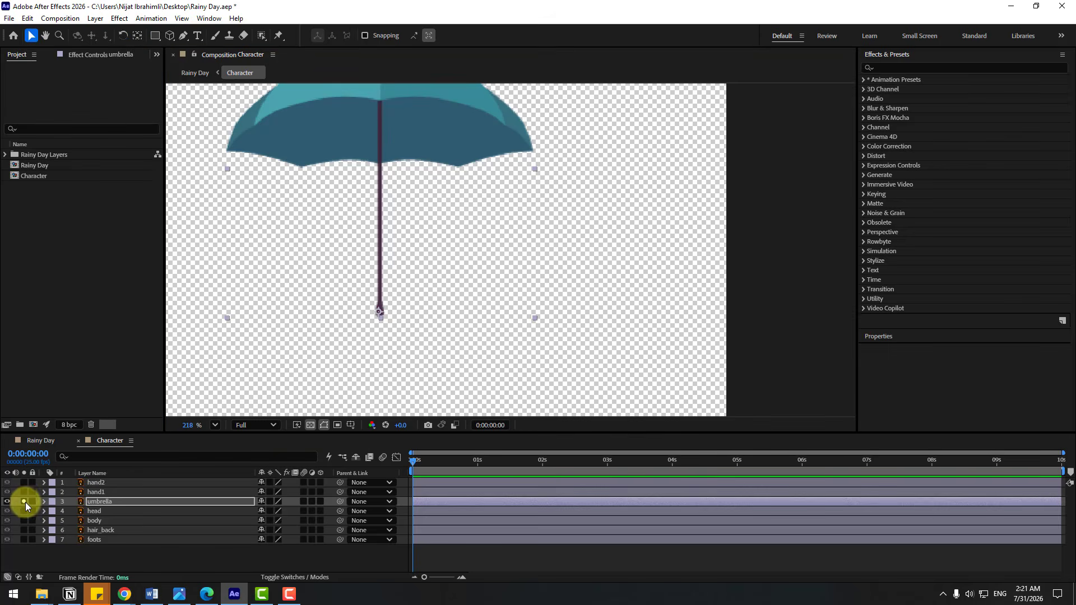
# Parent the umbrella layer to hand1 and the hand1 layer to hand2
pyautogui.click(105, 504)
pyautogui.moveTo(339, 502); pyautogui.dragTo(93, 492)
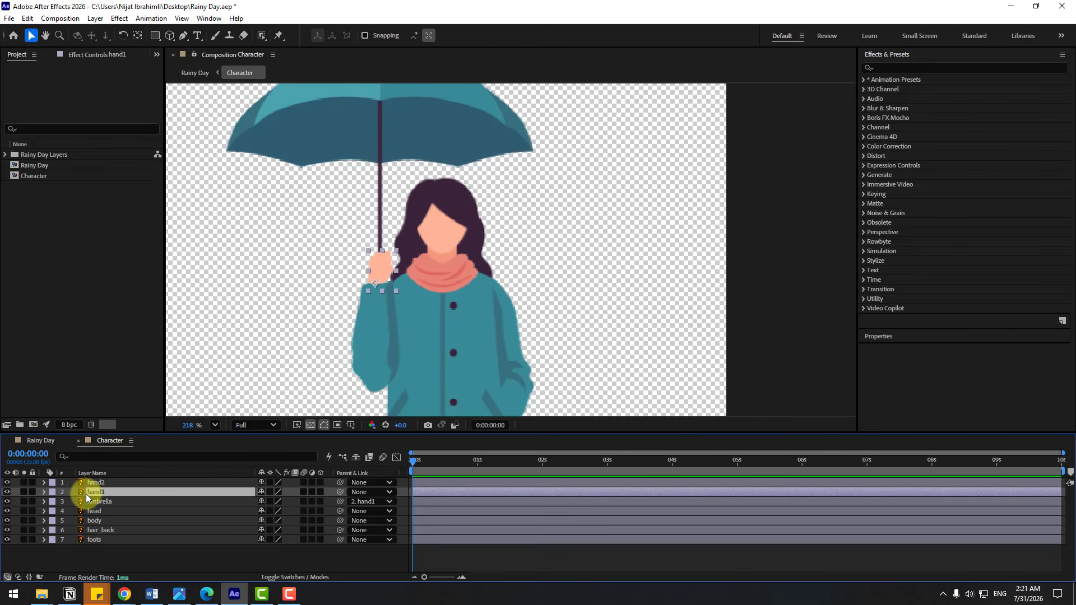
pyautogui.moveTo(341, 494); pyautogui.dragTo(73, 486)
# Parent both the hand2 layer and the head layer to the body layer
pyautogui.click(111, 483)
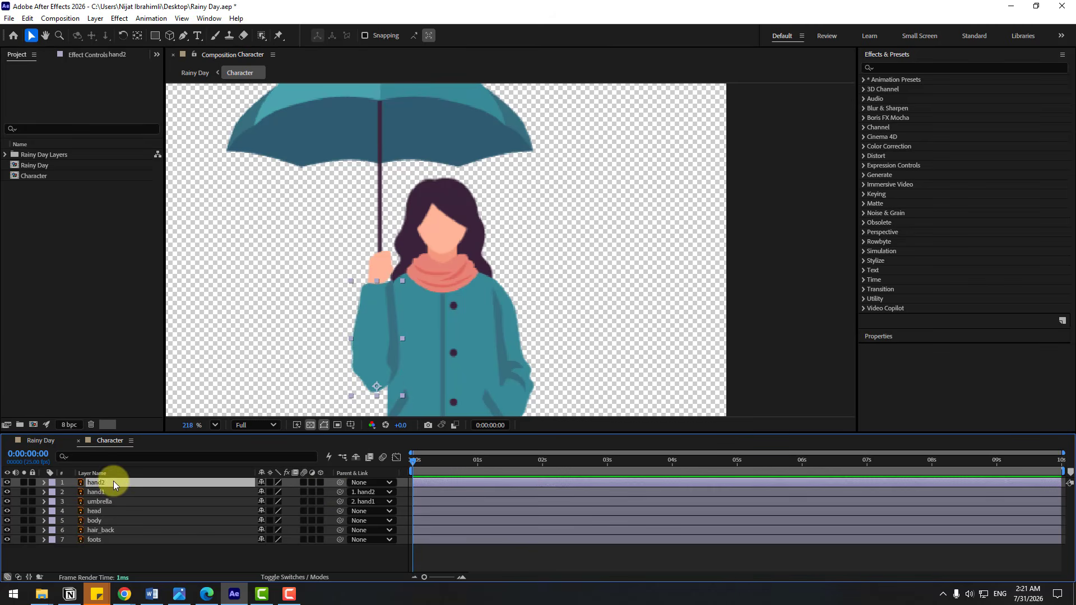
pyautogui.moveTo(338, 482); pyautogui.dragTo(99, 519)
pyautogui.click(91, 512)
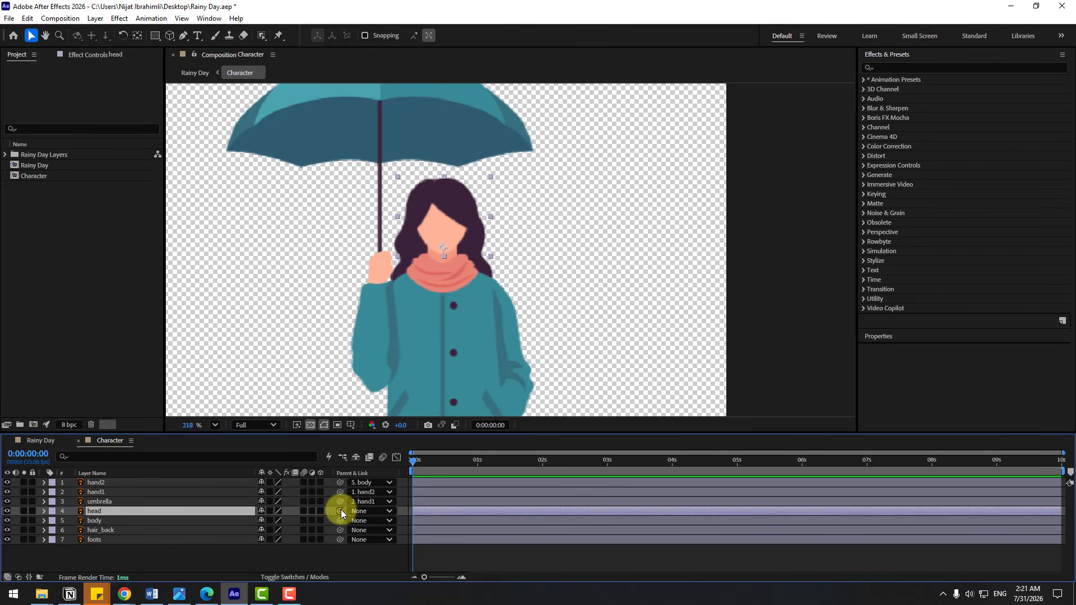
pyautogui.moveTo(341, 510); pyautogui.dragTo(95, 521)
# Parent the hair_back layer to the head layer and clear the layer selection
pyautogui.click(100, 533)
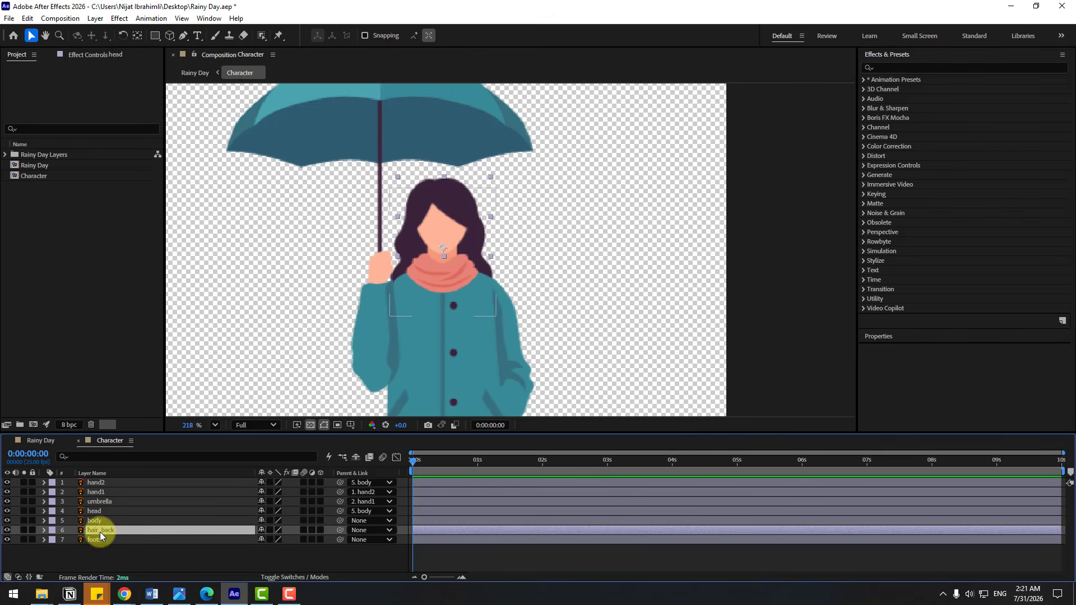
pyautogui.moveTo(197, 530); pyautogui.dragTo(99, 516)
pyautogui.click(106, 552)
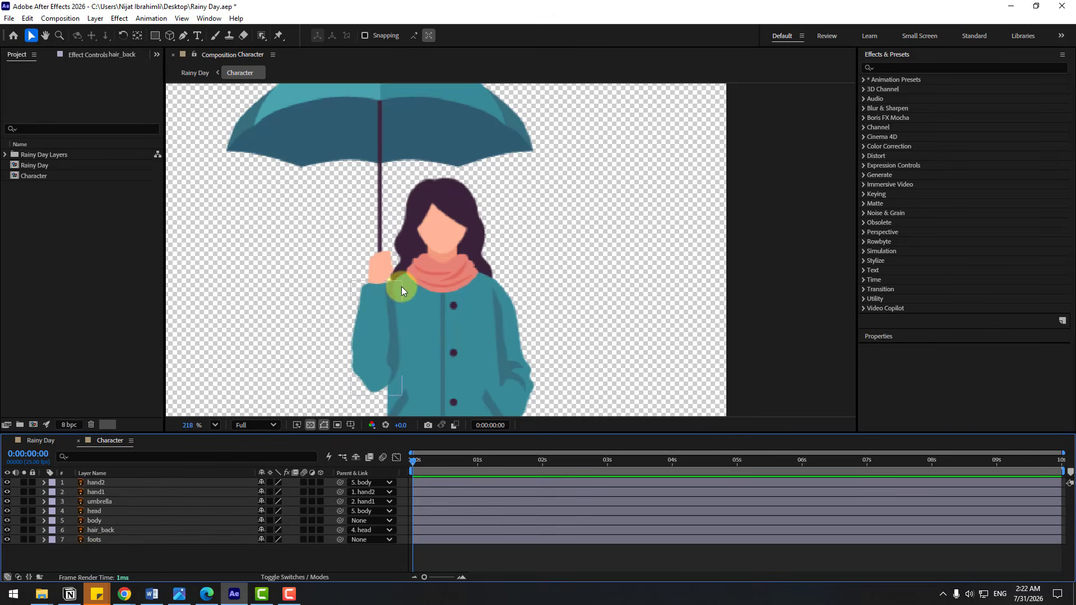
# Add the expression wiggle(1,6) to the body layer's Rotation and preview the animation
pyautogui.scroll(-5, 401, 287)
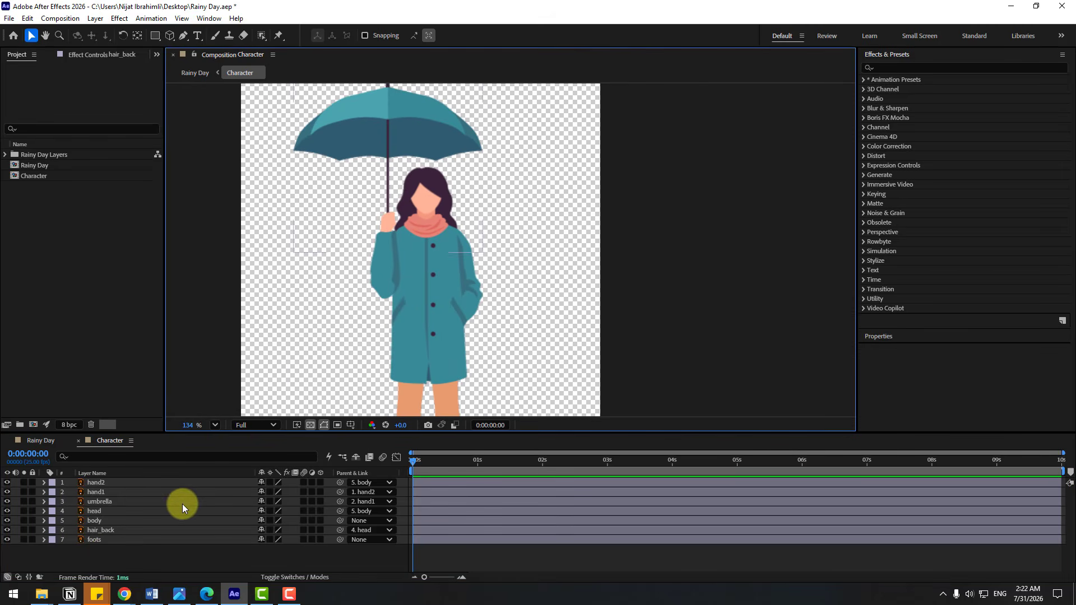
pyautogui.click(95, 522)
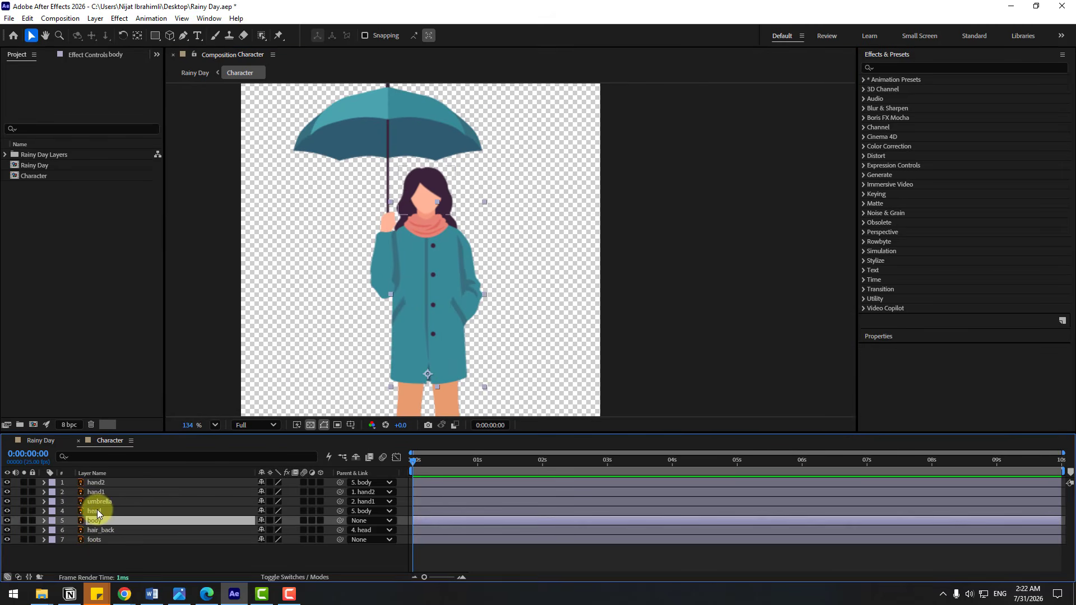
pyautogui.press('r')
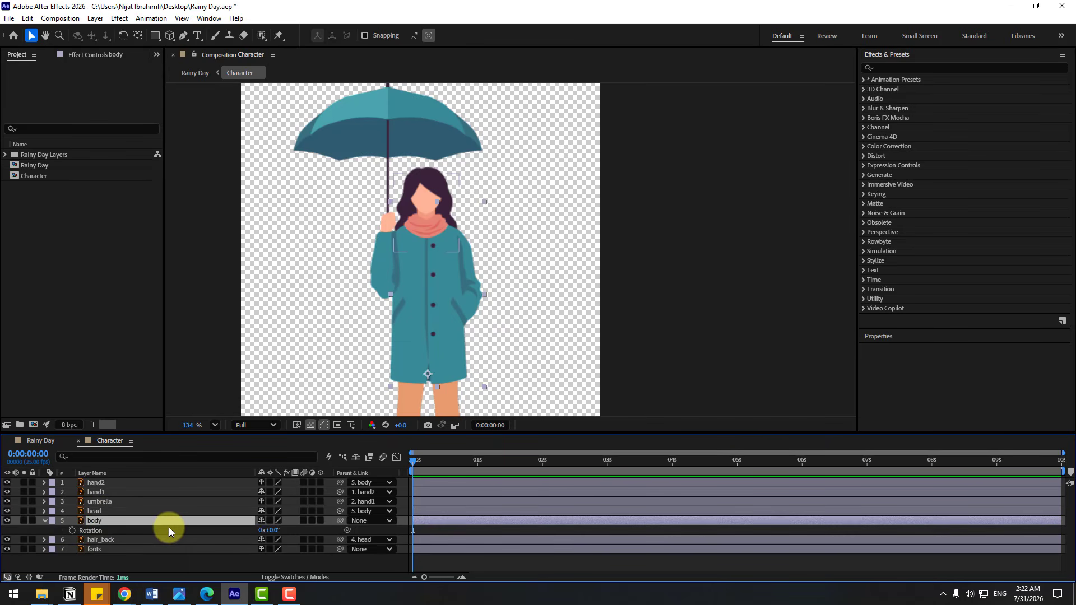
pyautogui.keyDown('alt'); pyautogui.click(72, 532); pyautogui.keyUp('alt')
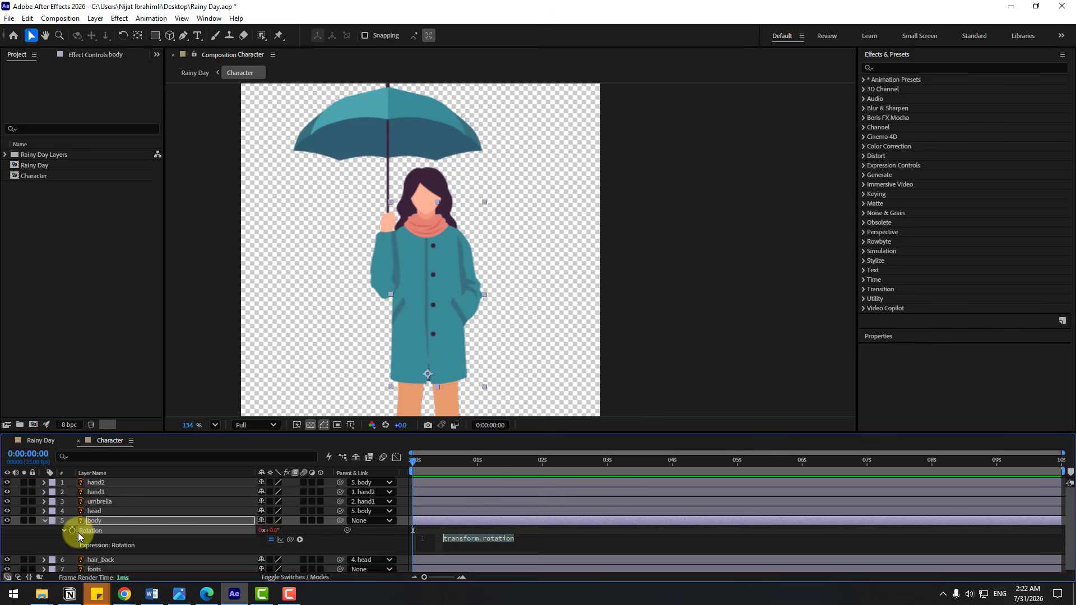
pyautogui.write('wiggle(1,6')
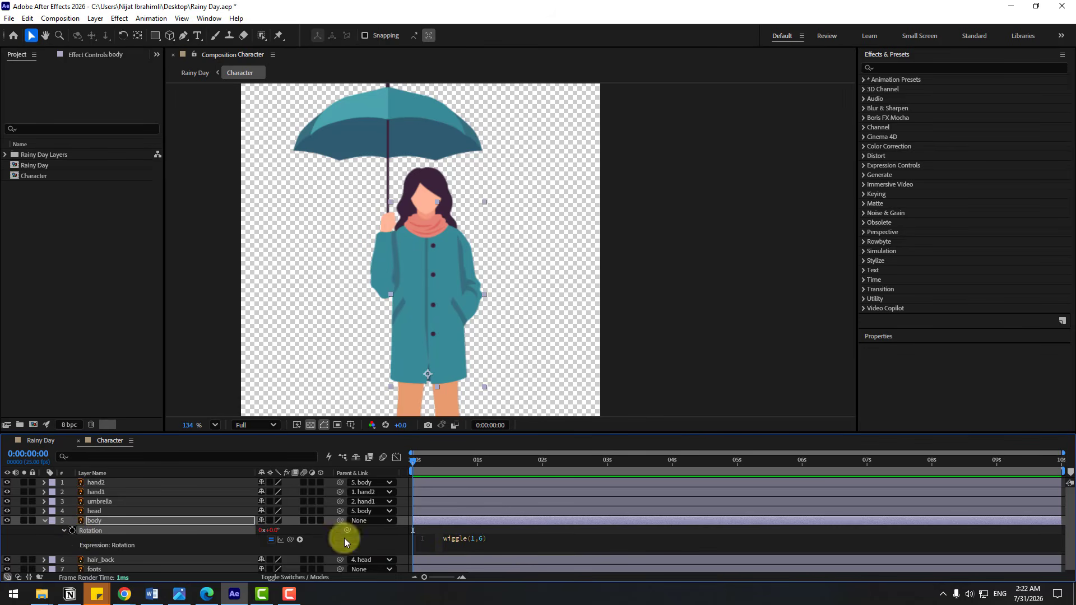
pyautogui.click(29, 539)
pyautogui.press('space')
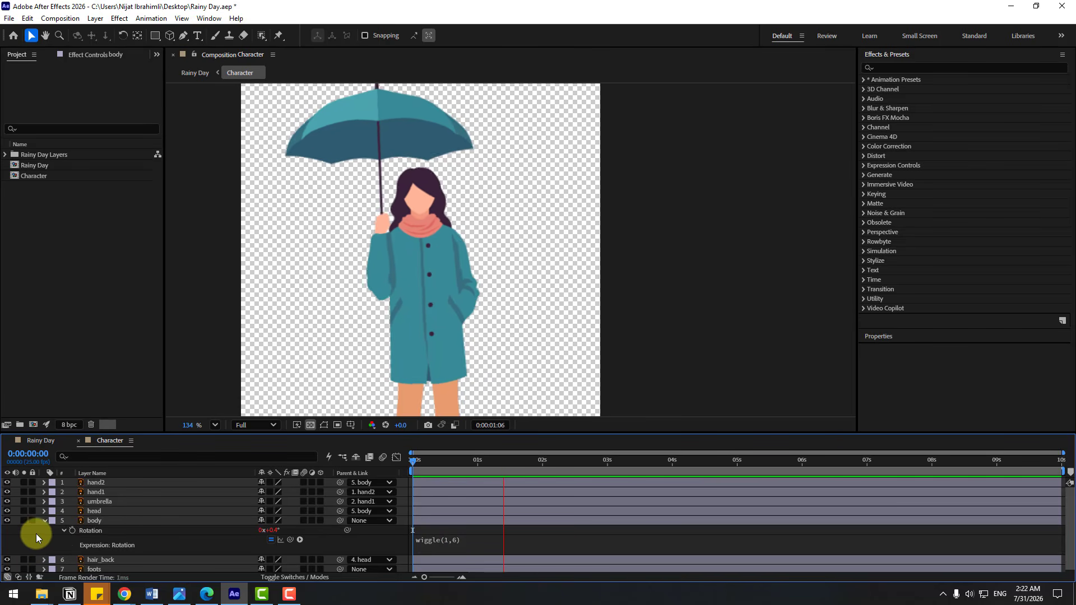
# Change the body layer's Rotation expression to wiggle(1,4), preview it and move the current time close to the start
pyautogui.click(425, 461)
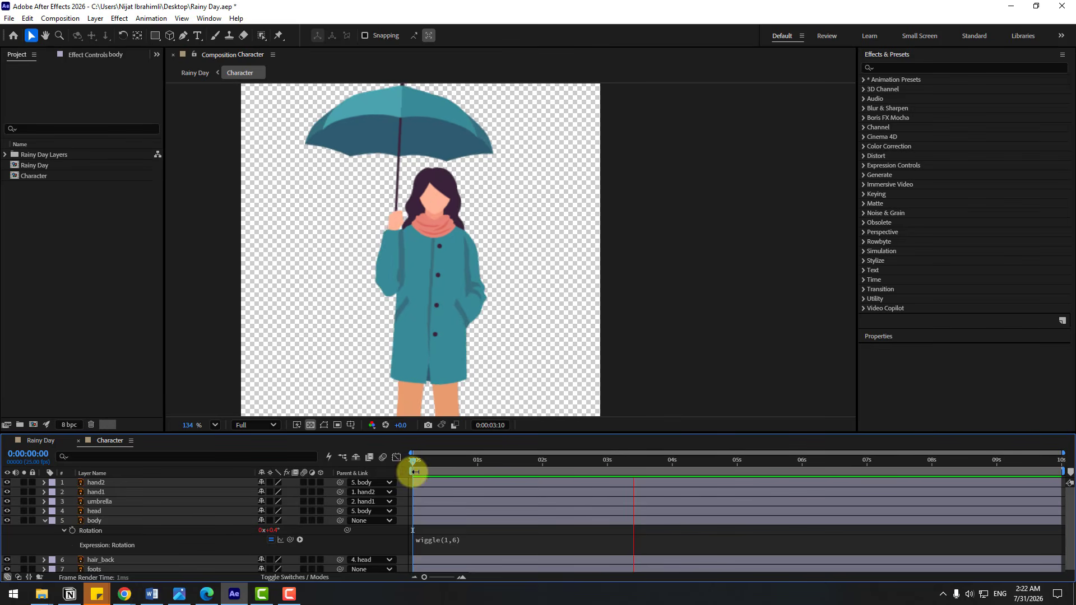
pyautogui.click(462, 543)
pyautogui.click(468, 549)
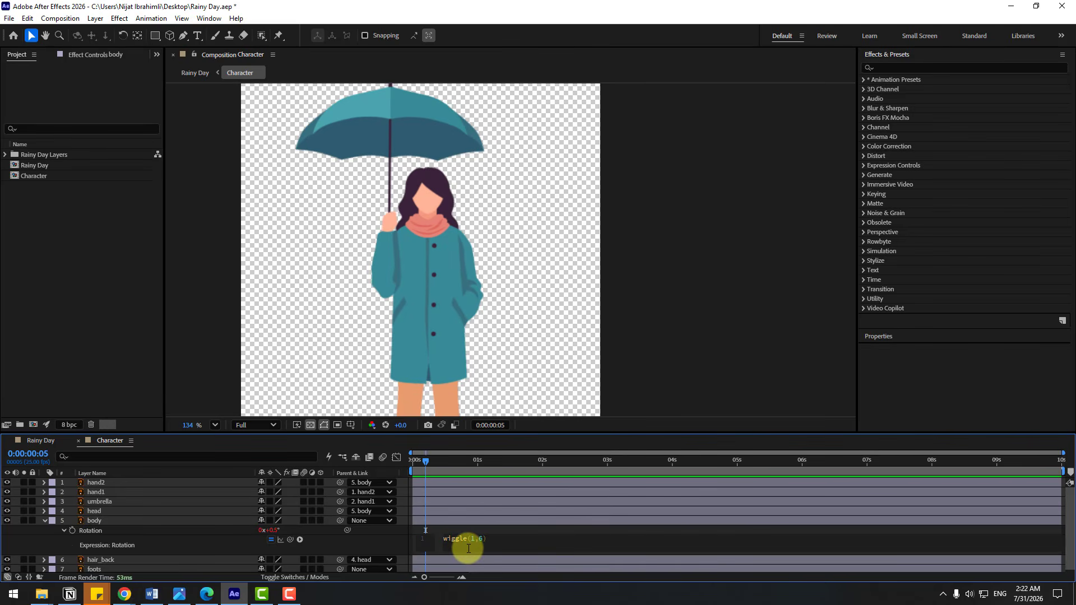
pyautogui.click(487, 530)
pyautogui.press('space')
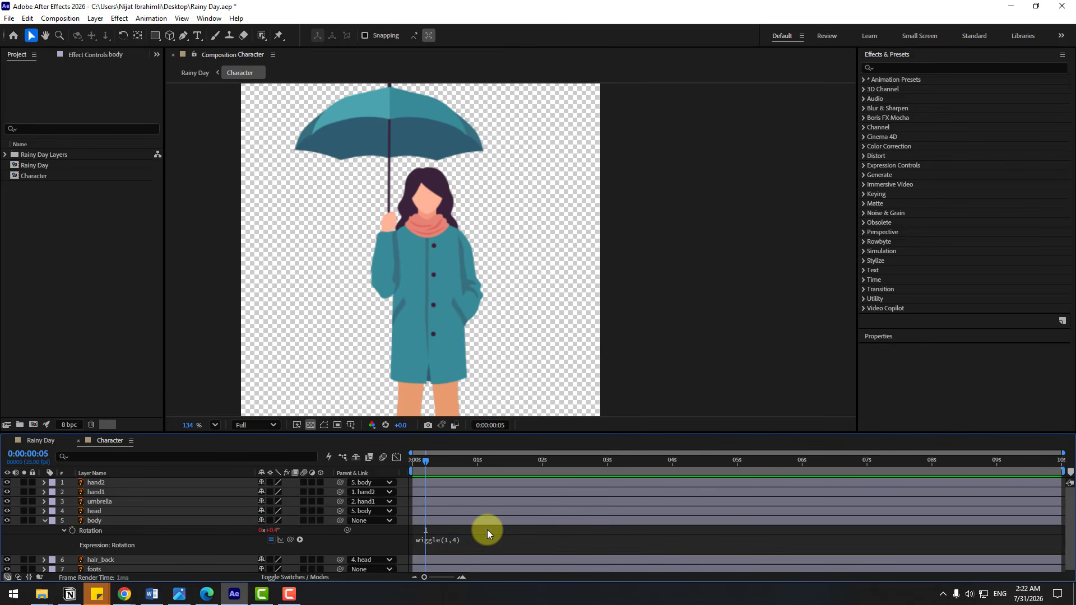
pyautogui.click(454, 462)
pyautogui.moveTo(454, 462); pyautogui.dragTo(420, 461)
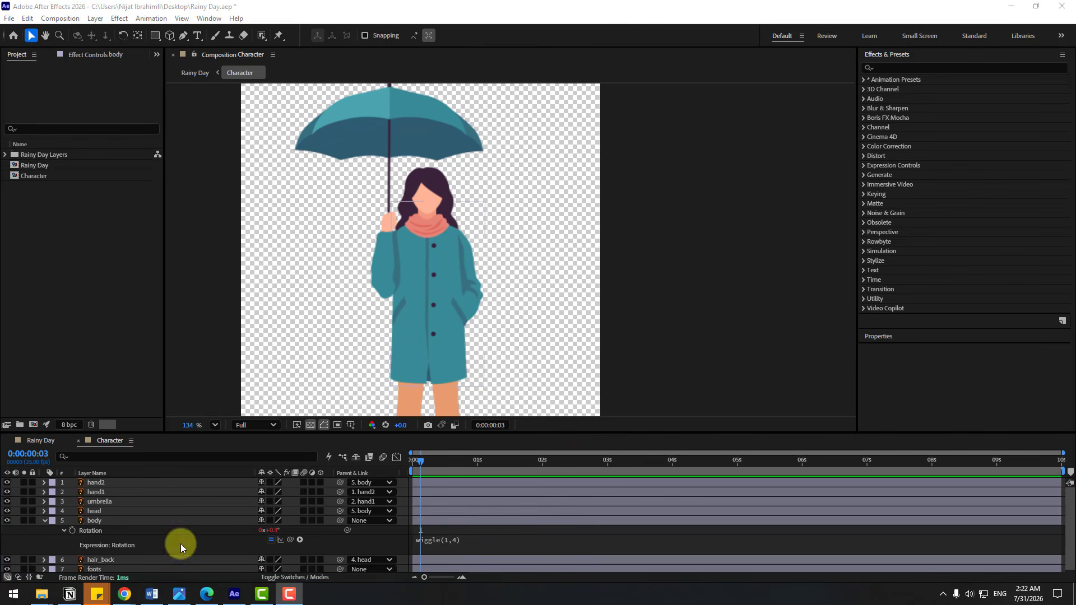
# Copy only the expression from the body layer's Rotation and collapse the layer
pyautogui.click(93, 532)
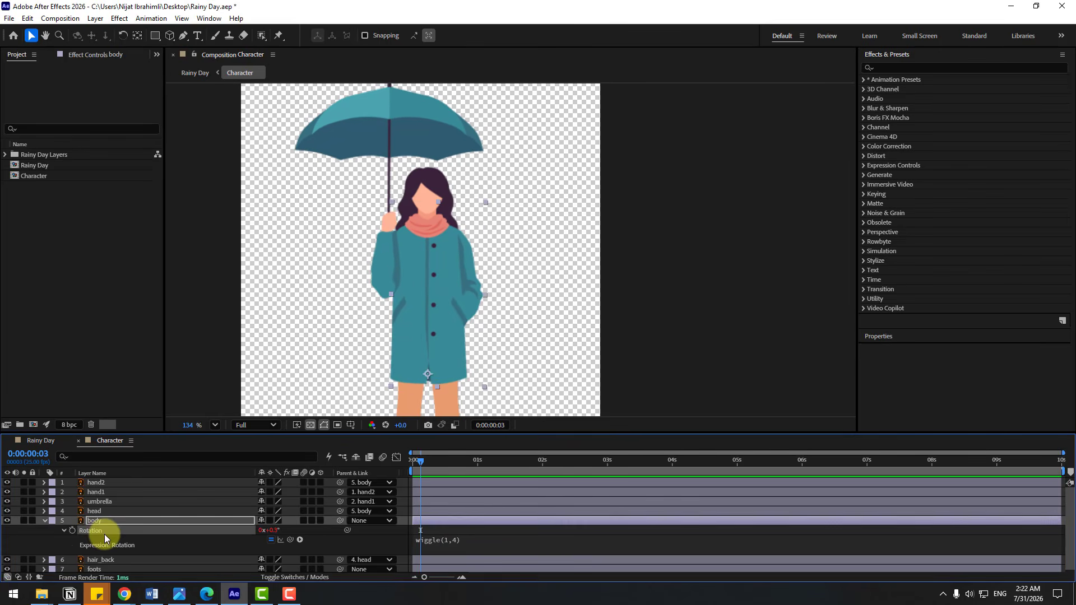
pyautogui.click(29, 19)
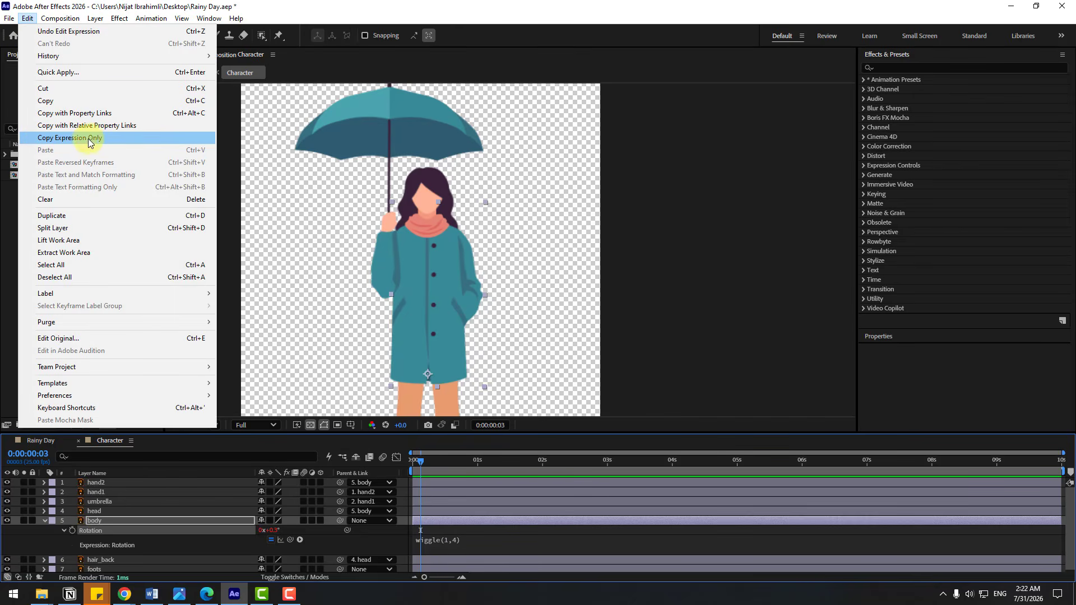
pyautogui.click(104, 139)
pyautogui.click(43, 521)
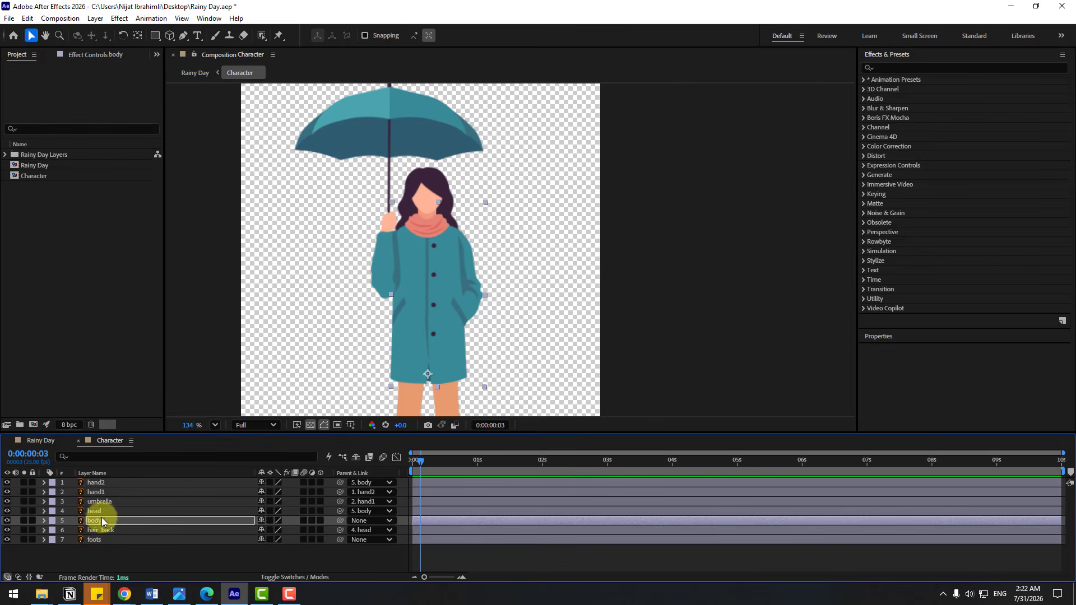
# Paste the copied wiggle expression onto the head layer's Rotation, reveal the expression and preview it from the first frame
pyautogui.click(98, 511)
pyautogui.press('r')
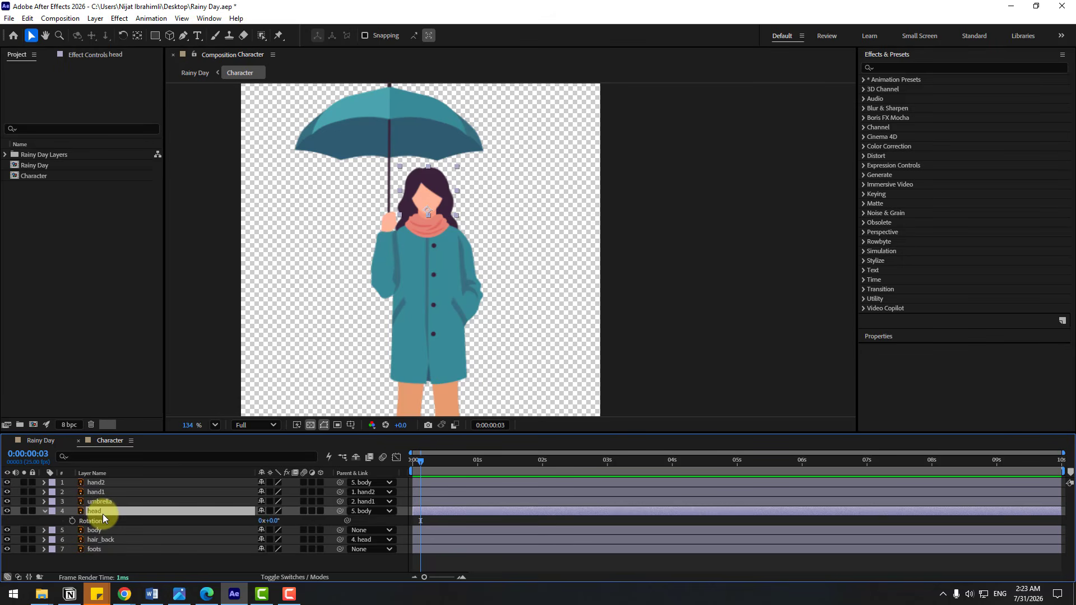
pyautogui.click(95, 523)
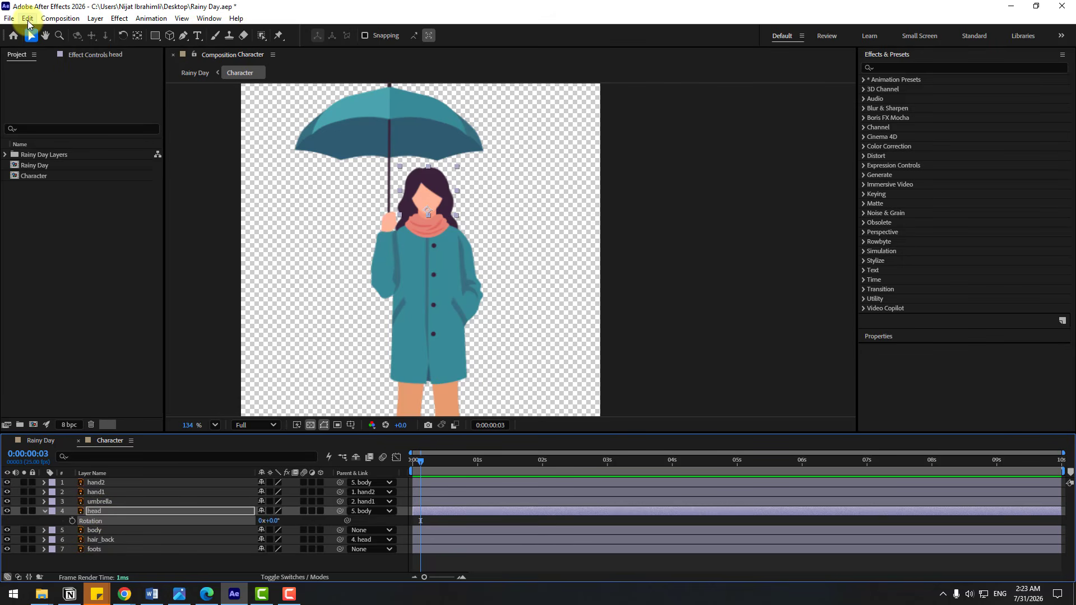
pyautogui.click(27, 18)
pyautogui.click(62, 149)
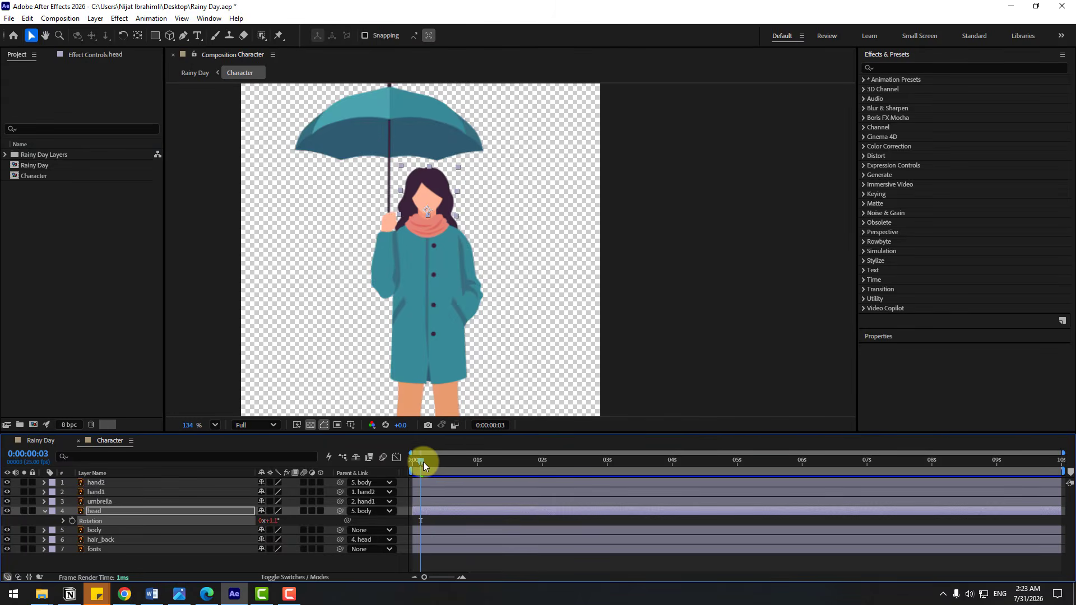
pyautogui.moveTo(423, 462)
pyautogui.mouseDown()
pyautogui.moveTo(552, 463)
pyautogui.moveTo(408, 466)
pyautogui.mouseUp()
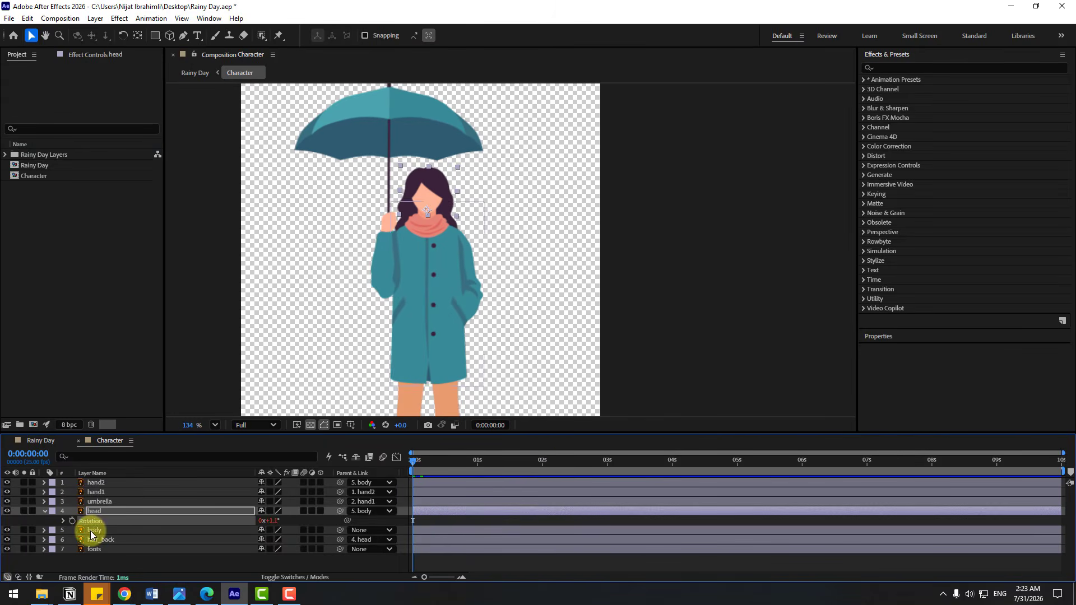
pyautogui.click(63, 521)
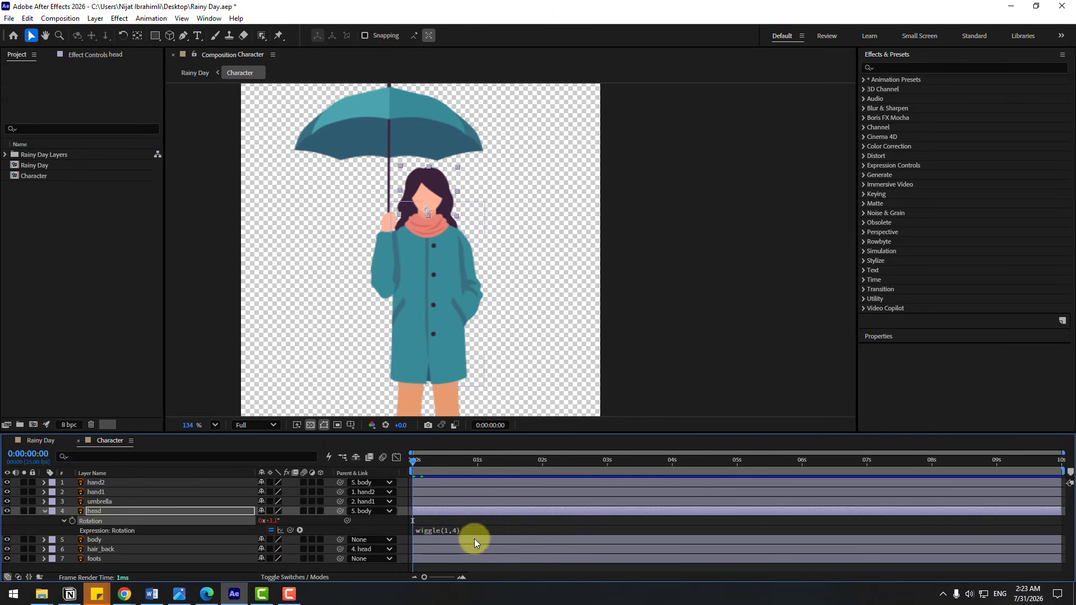
pyautogui.press('space')
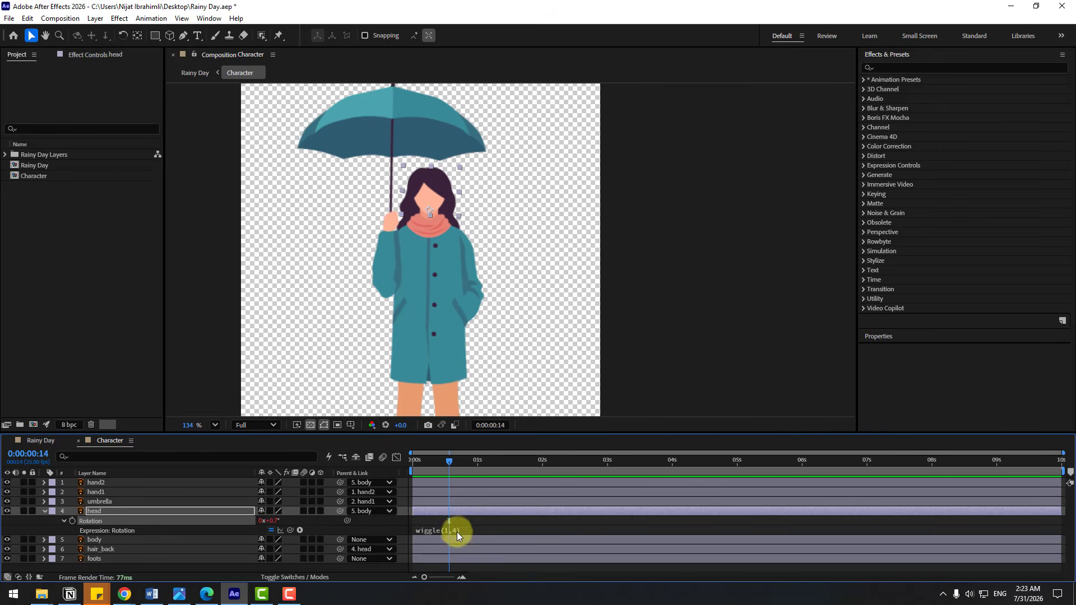
# Change the head layer's Rotation expression to wiggle(1,6), preview the motion and collapse the layer
pyautogui.click(456, 532)
pyautogui.press('BackSpace')
pyautogui.write('6')
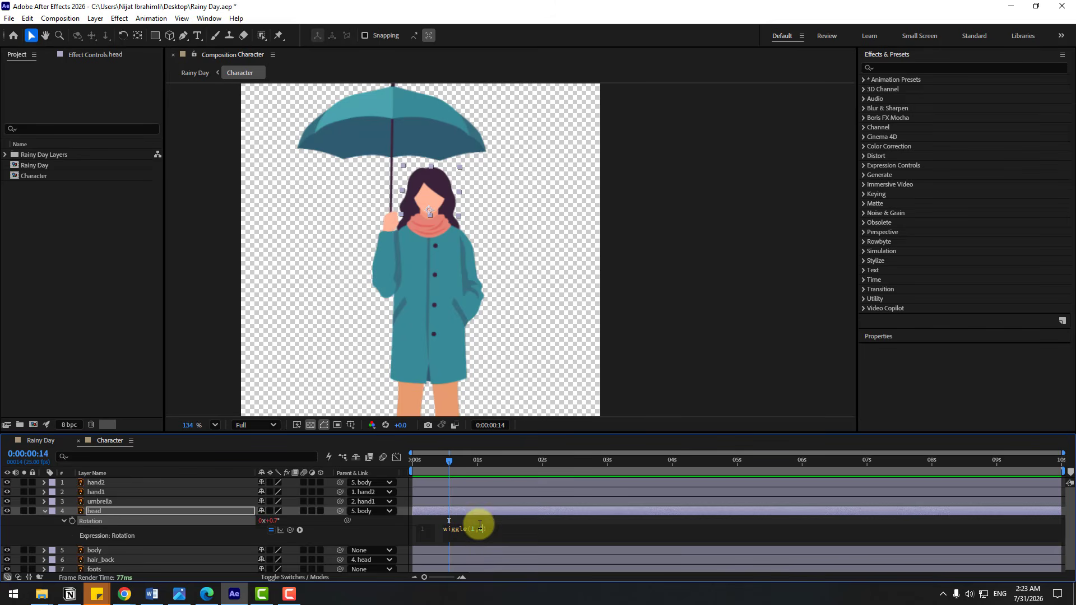
pyautogui.click(480, 519)
pyautogui.press('space')
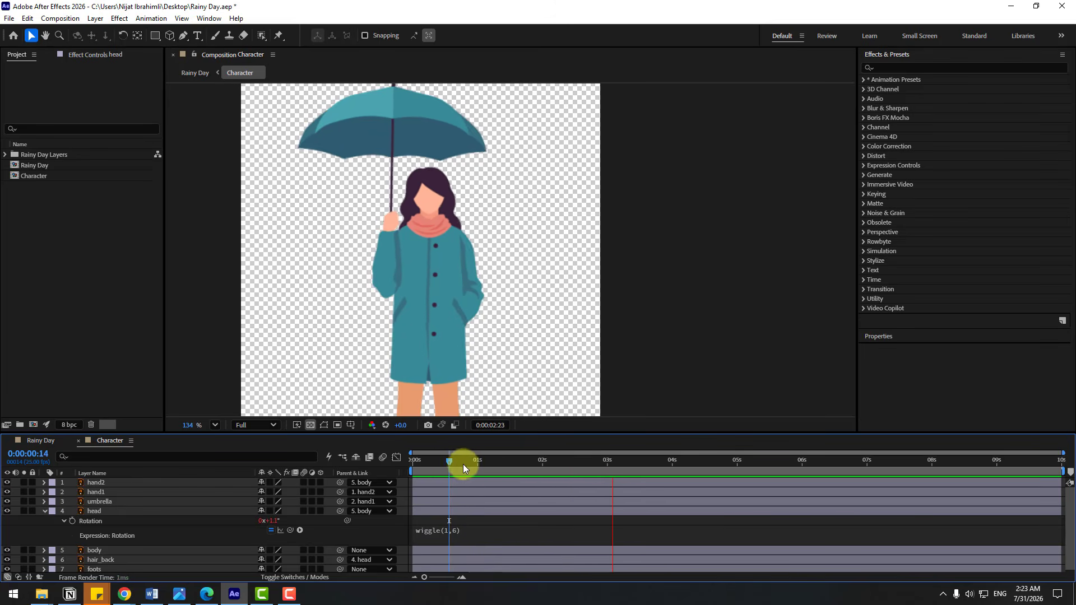
pyautogui.moveTo(461, 464); pyautogui.dragTo(421, 464)
pyautogui.click(44, 510)
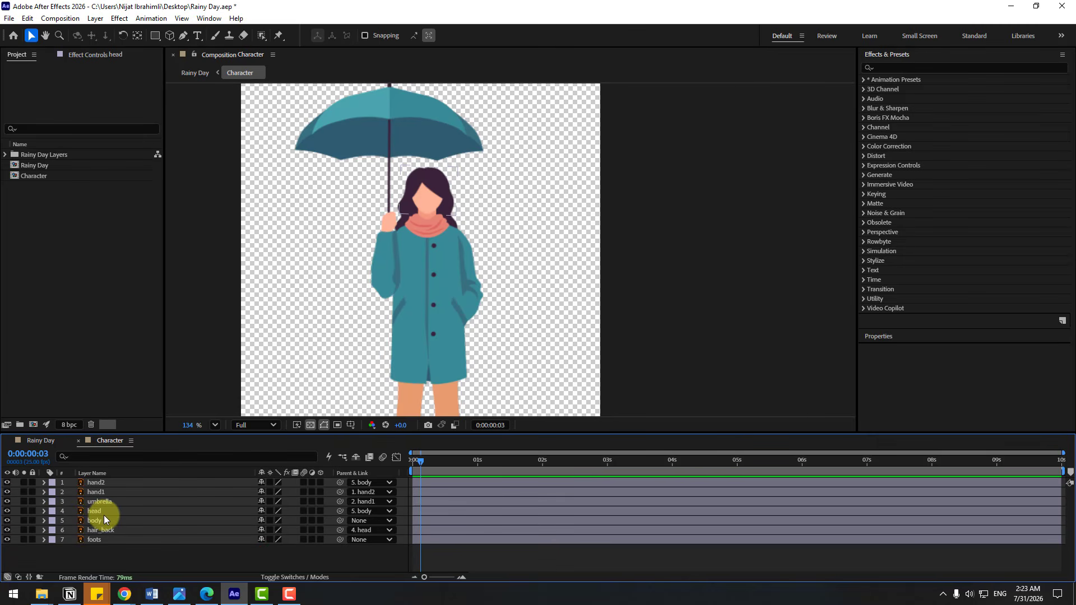
# Paste the copied wiggle expression onto the hand2 layer's Rotation, scrub through the motion and collapse the layer
pyautogui.click(96, 485)
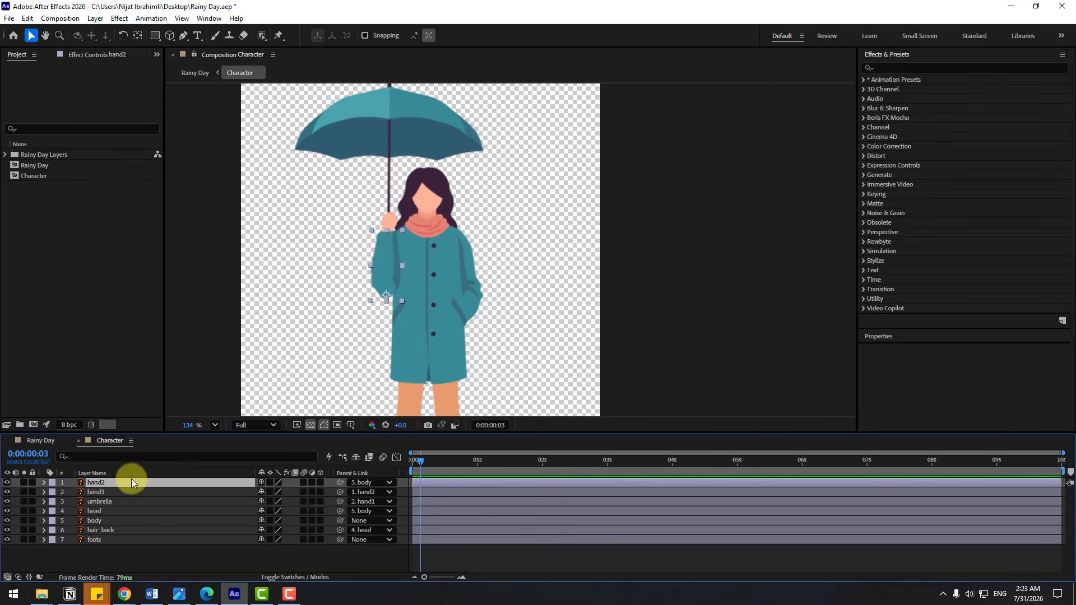
pyautogui.press('r')
pyautogui.press('Return')
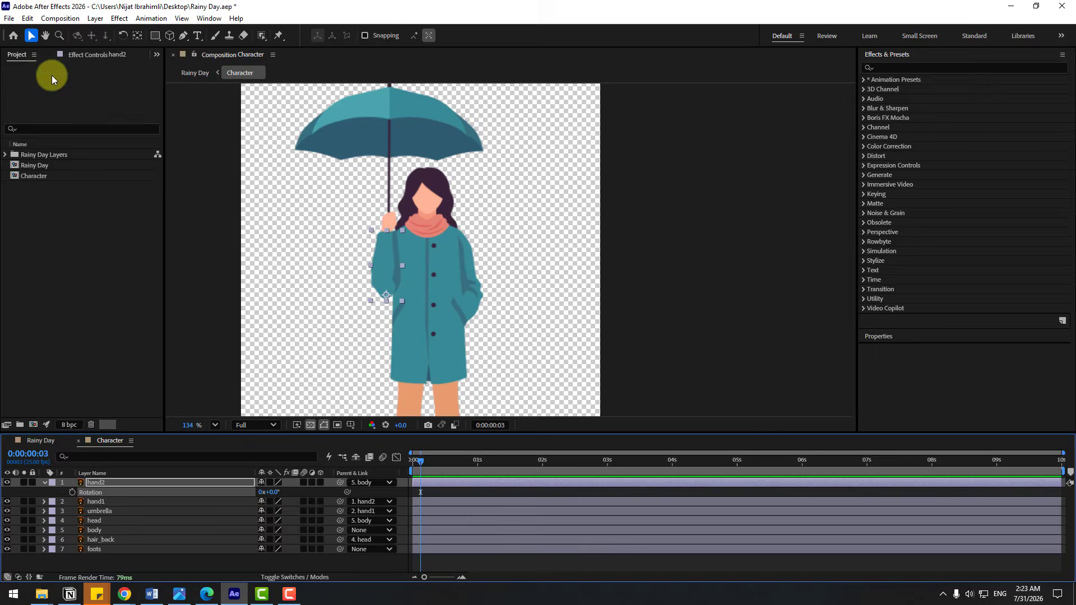
pyautogui.click(27, 18)
pyautogui.click(45, 152)
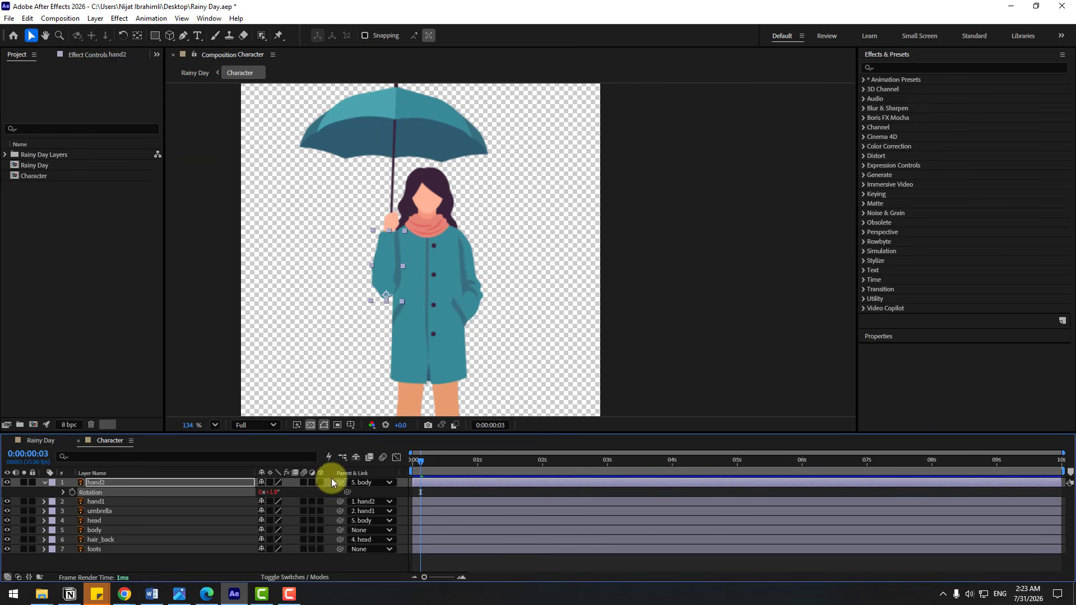
pyautogui.moveTo(443, 459)
pyautogui.mouseDown()
pyautogui.moveTo(515, 467)
pyautogui.moveTo(446, 466)
pyautogui.mouseUp()
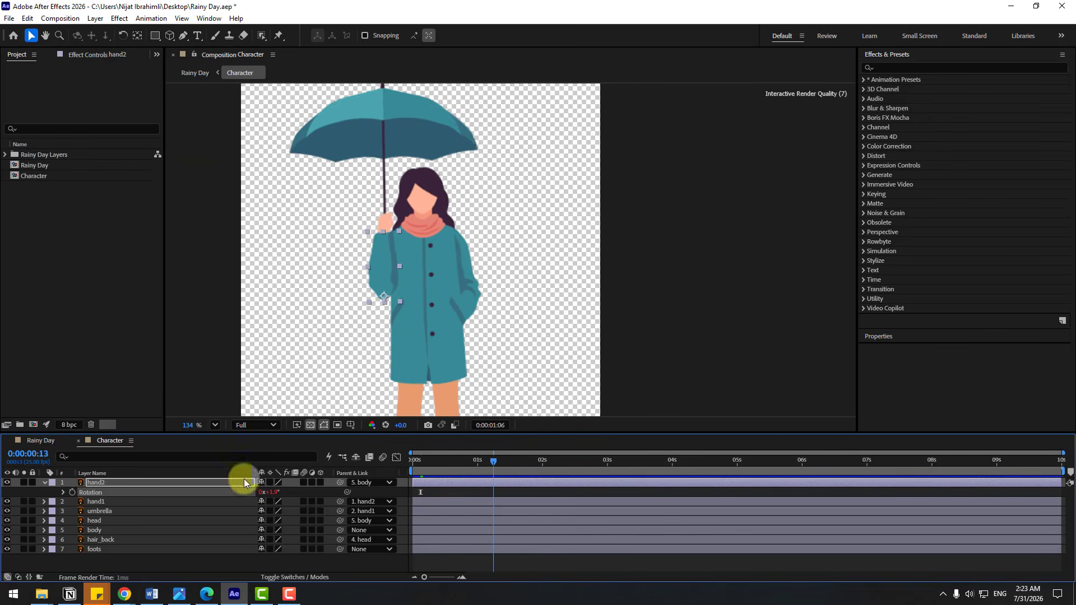
pyautogui.click(42, 482)
# Paste the copied wiggle expression onto the hand1 layer's Rotation, preview it, return to the first frame and collapse the layer
pyautogui.click(102, 493)
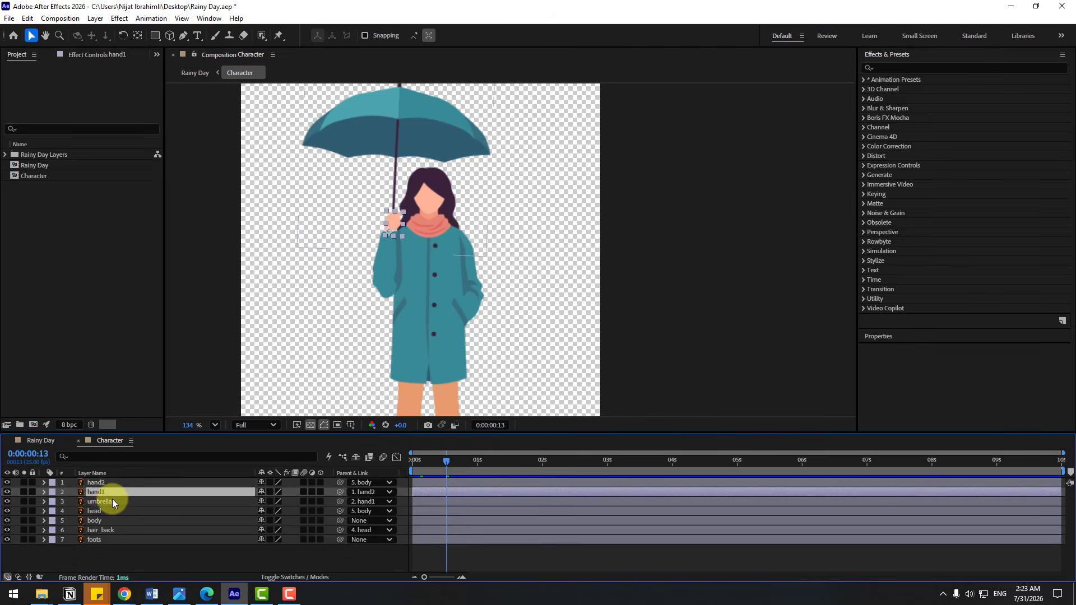
pyautogui.press('r')
pyautogui.click(97, 500)
pyautogui.click(28, 19)
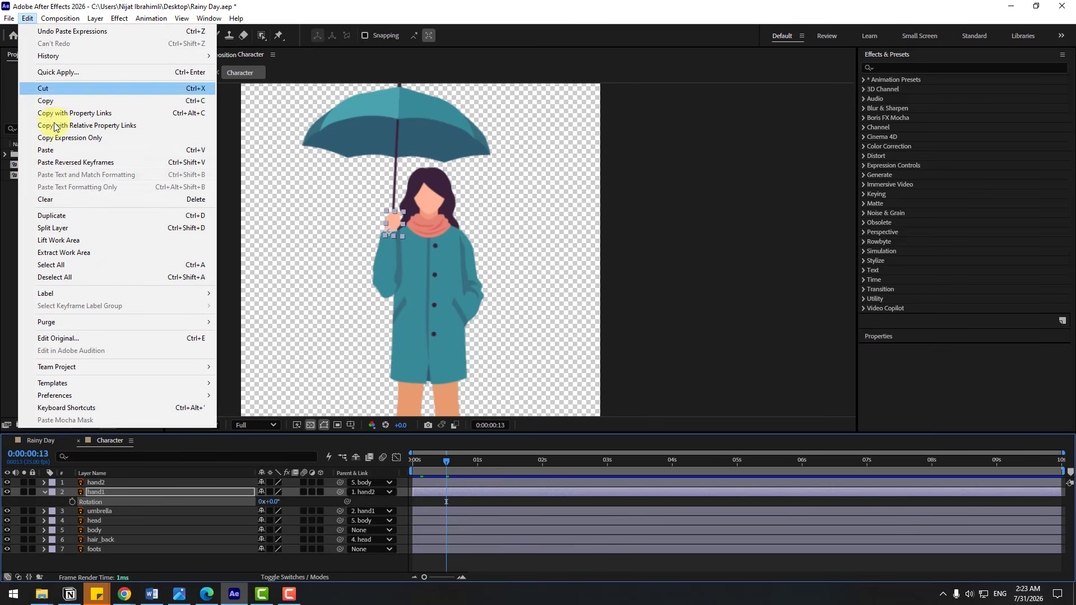
pyautogui.click(49, 150)
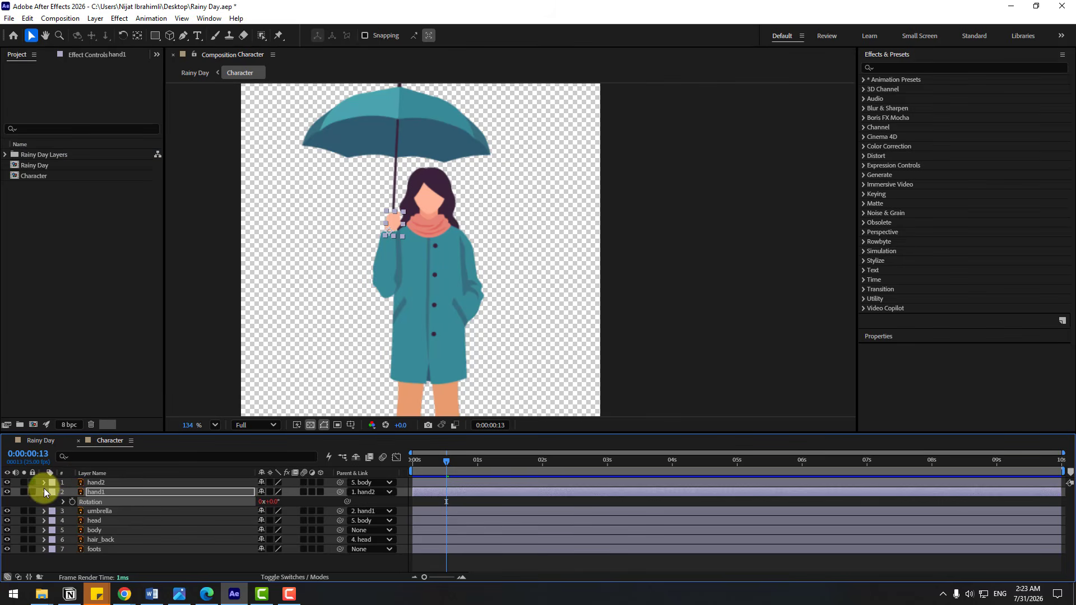
pyautogui.press('space')
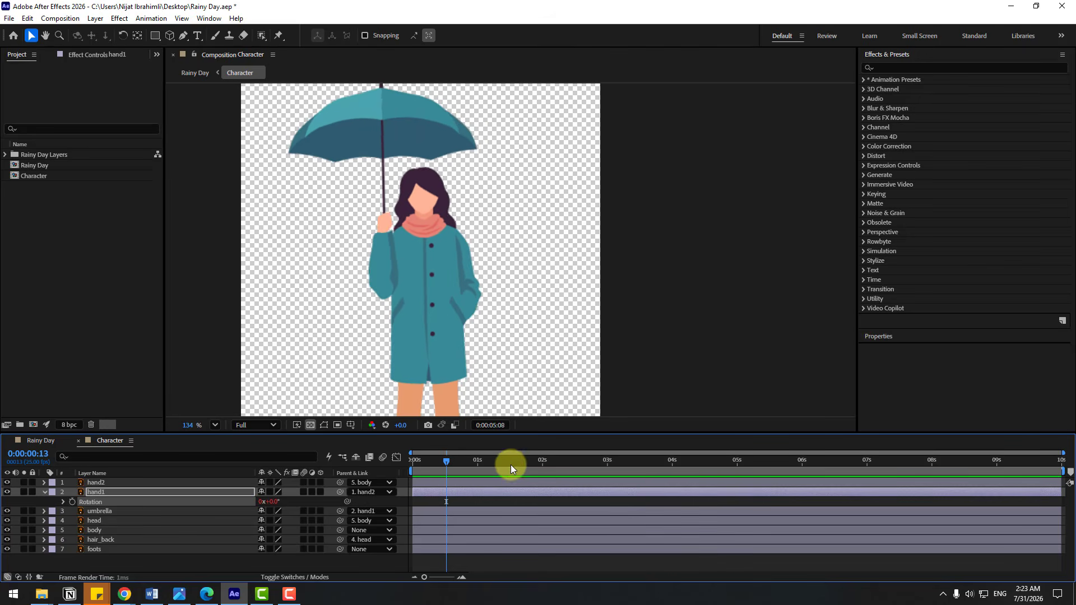
pyautogui.moveTo(511, 465); pyautogui.dragTo(391, 475)
pyautogui.click(45, 492)
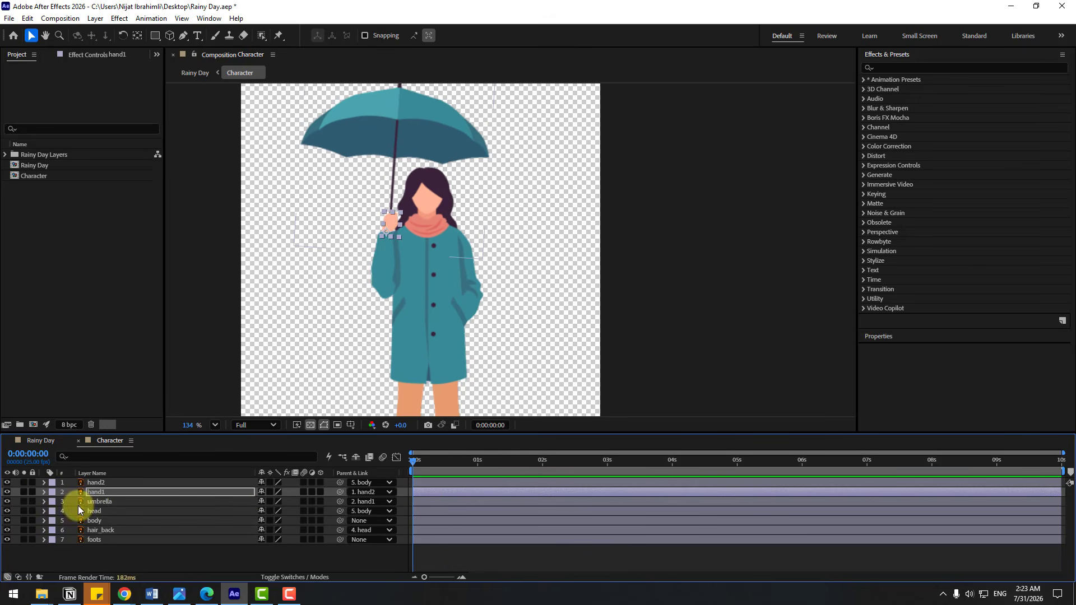
# Paste the copied wiggle expression onto the umbrella layer's Rotation, collapse the layer and preview the animation
pyautogui.click(95, 501)
pyautogui.press('r')
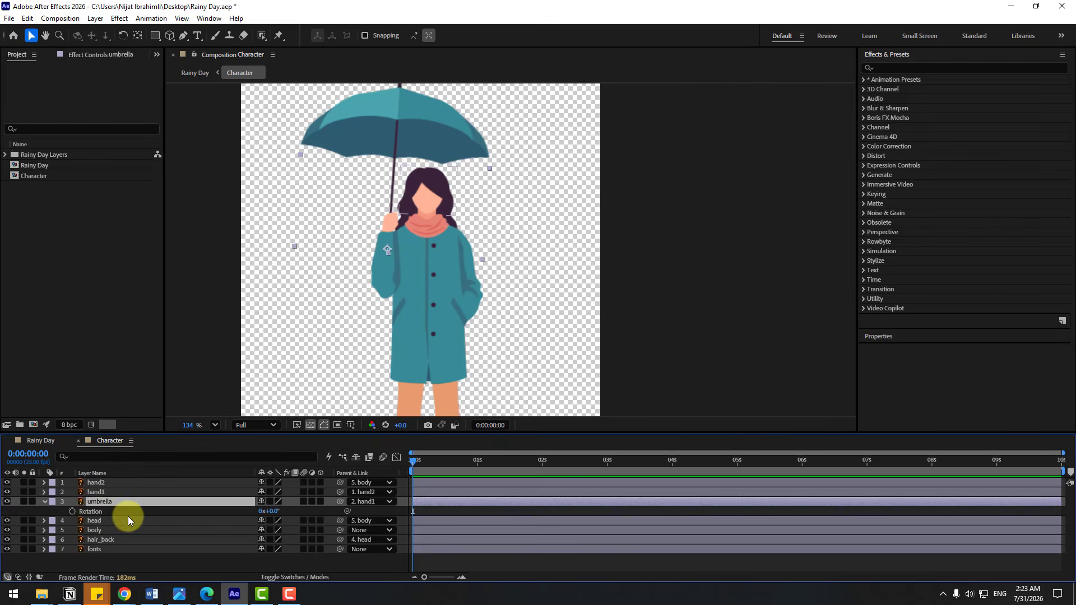
pyautogui.click(27, 18)
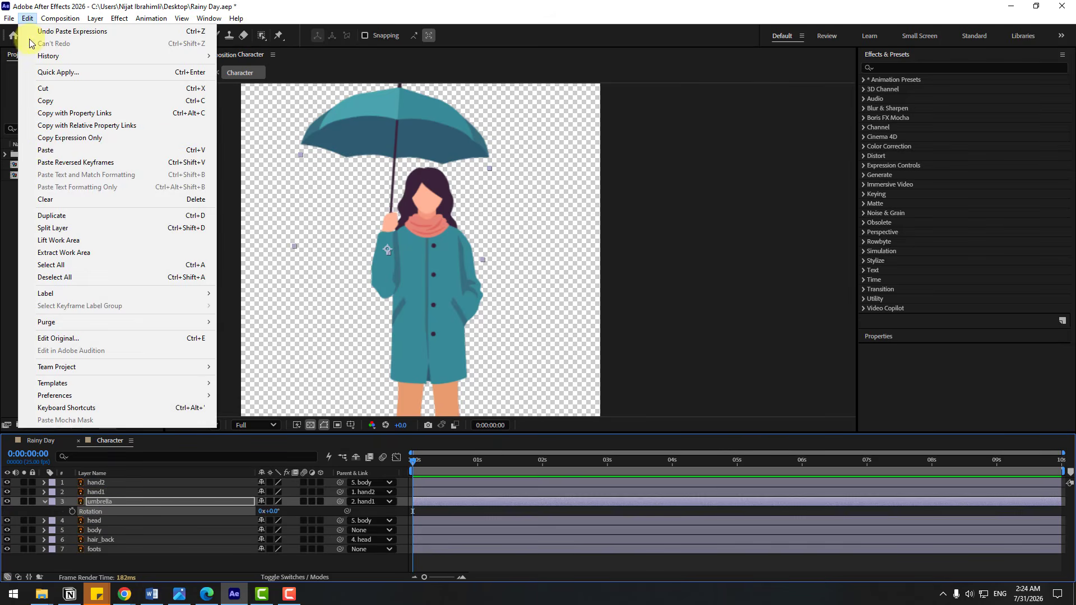
pyautogui.click(45, 150)
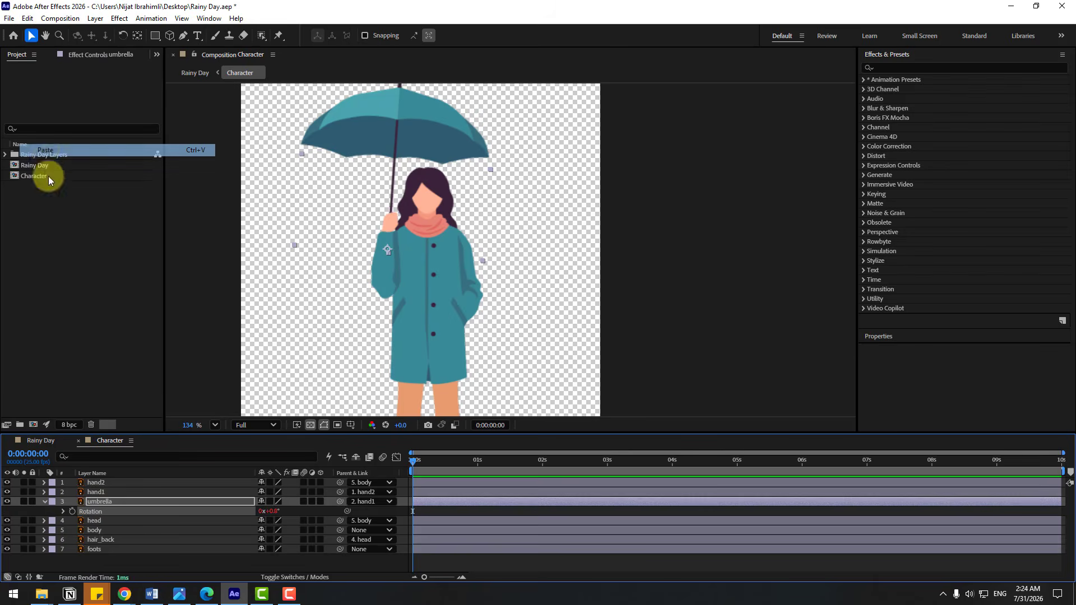
pyautogui.click(43, 503)
pyautogui.press('space')
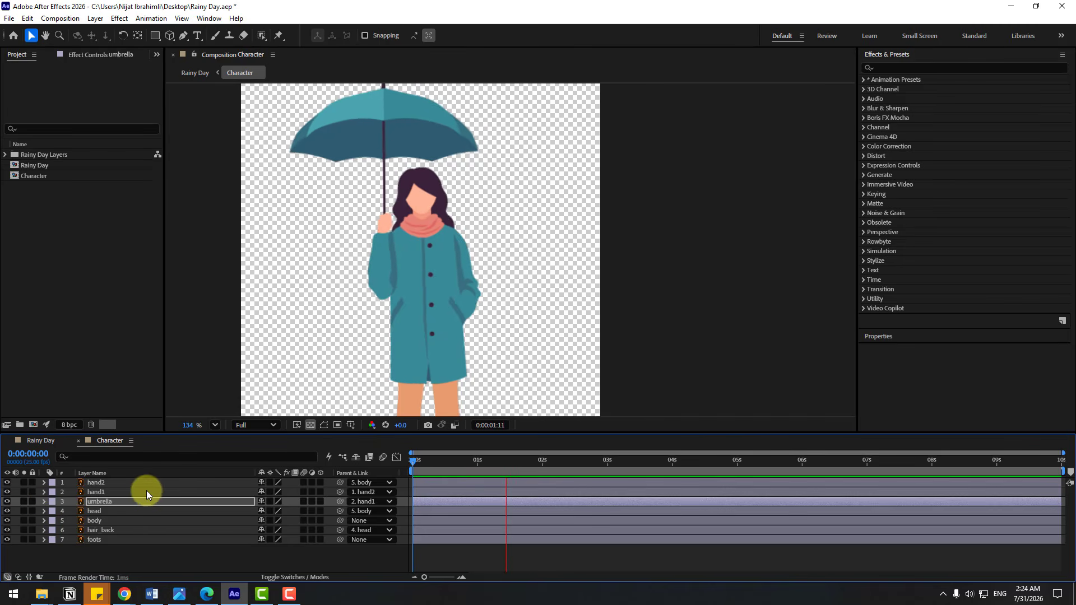
# Close the Character composition and nudge the Character layer slightly down and right in the Rainy Day scene
pyautogui.click(471, 460)
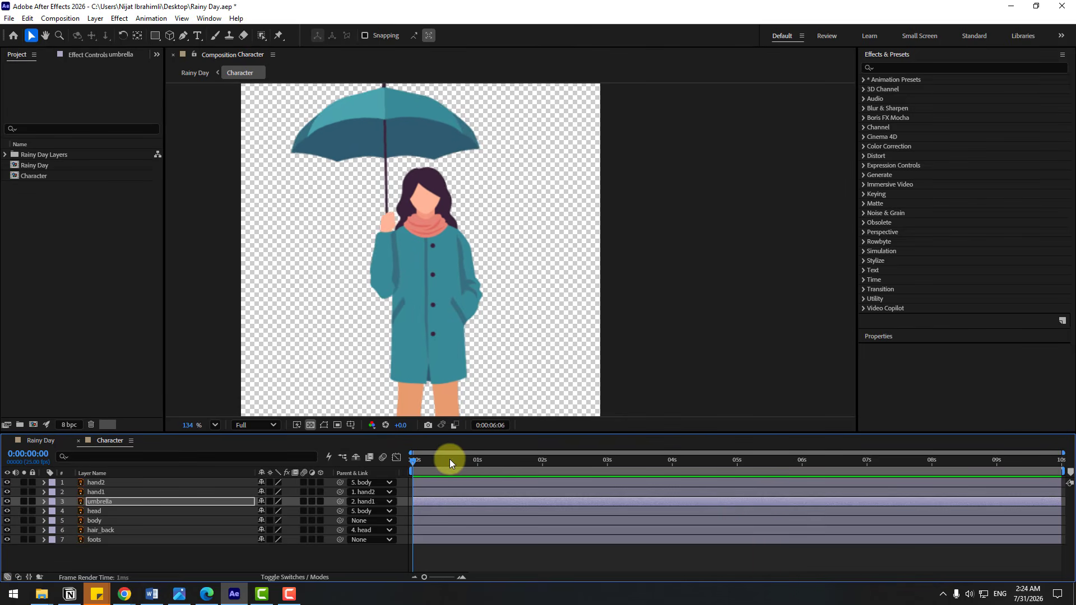
pyautogui.click(79, 441)
pyautogui.click(514, 302)
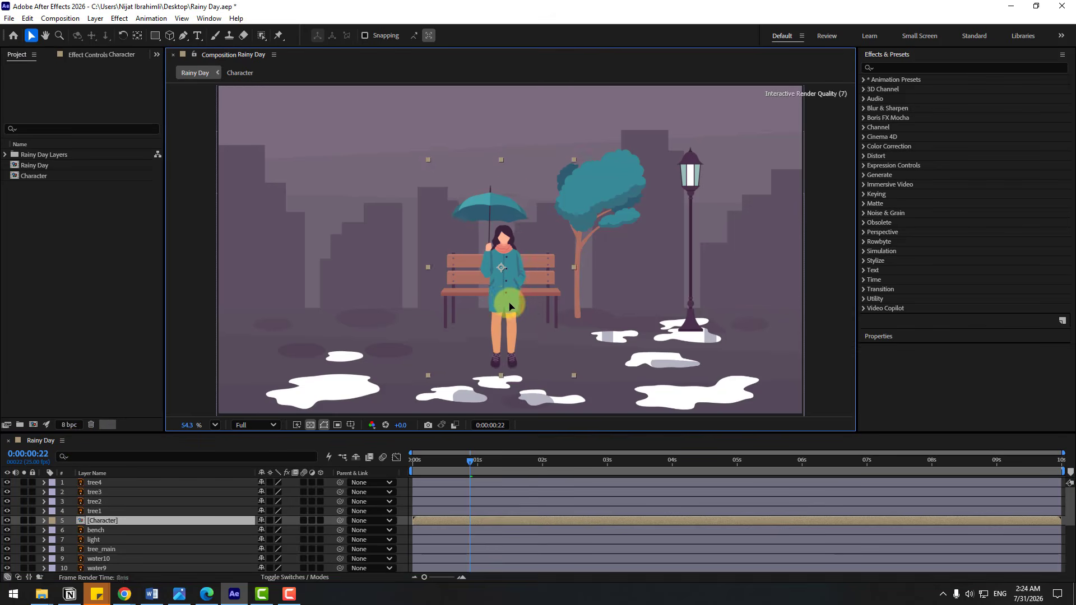
pyautogui.moveTo(509, 304); pyautogui.dragTo(512, 309)
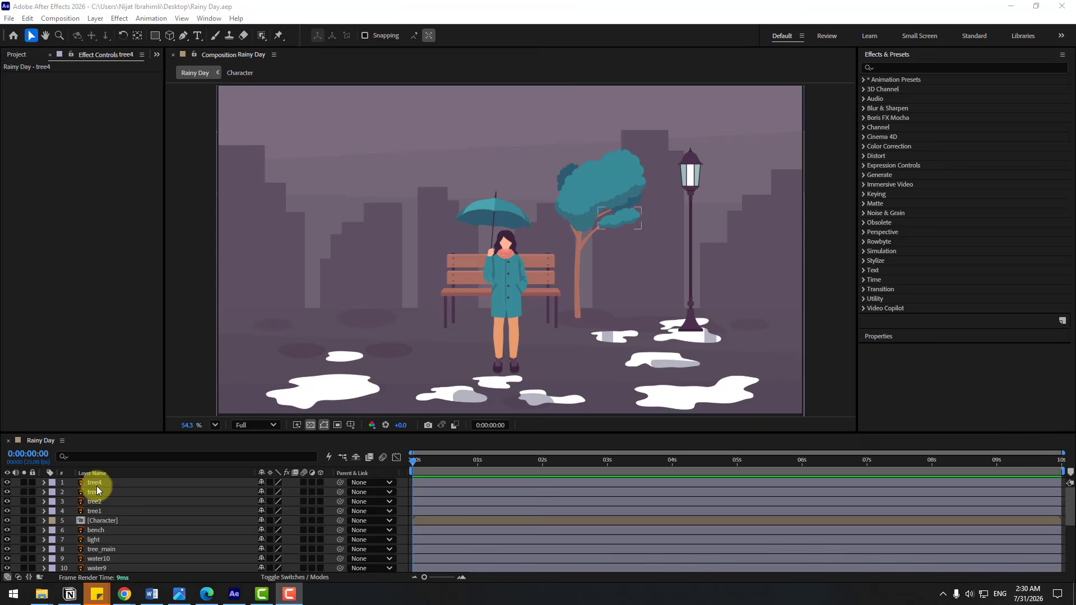
# Solo the tree4 layer and apply CC Bender to it, placing its Top point at 125.5,20.3 and Base at 74.5,39.3
pyautogui.click(96, 486)
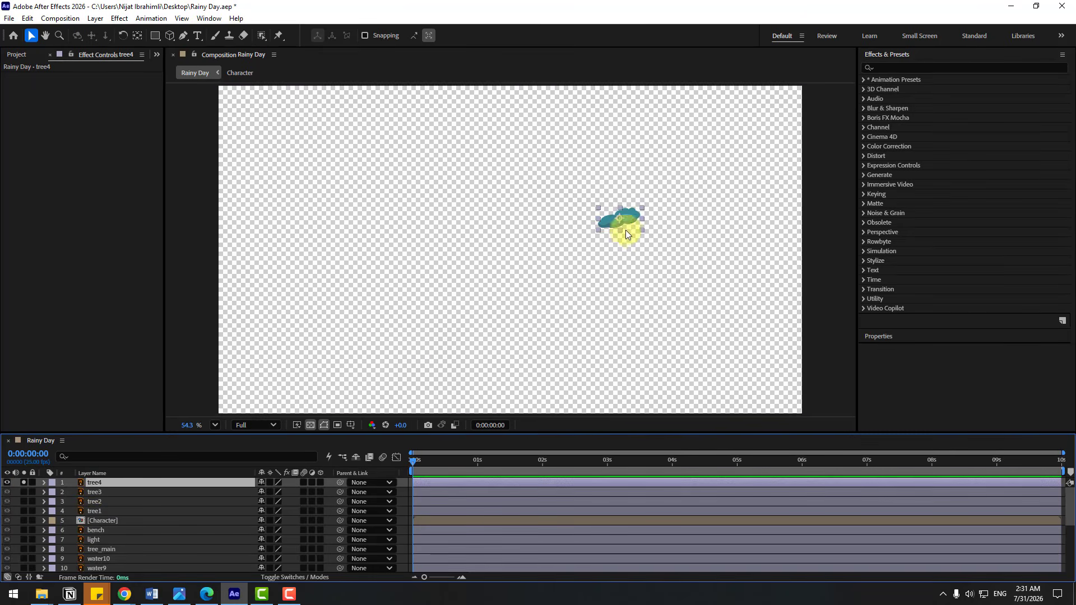
pyautogui.scroll(5, 626, 230)
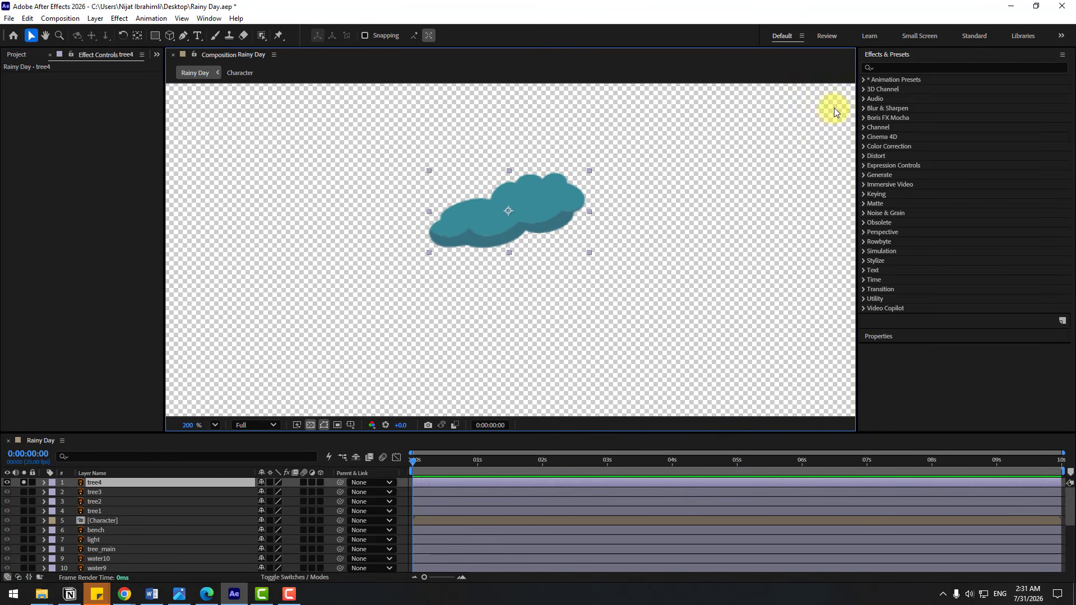
pyautogui.click(891, 67)
pyautogui.write('ben')
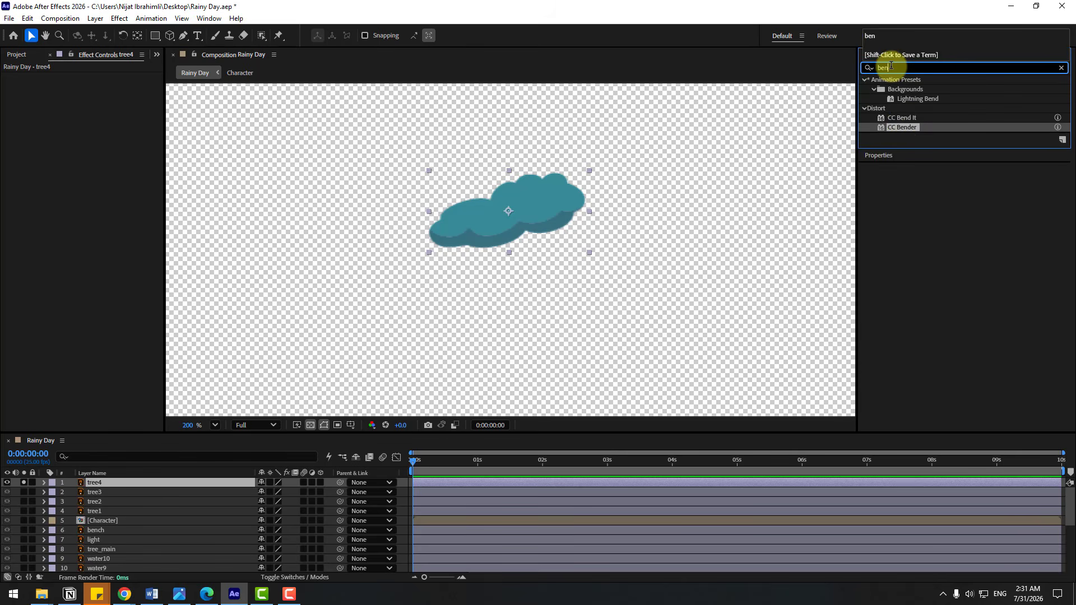
pyautogui.moveTo(904, 133); pyautogui.dragTo(97, 486)
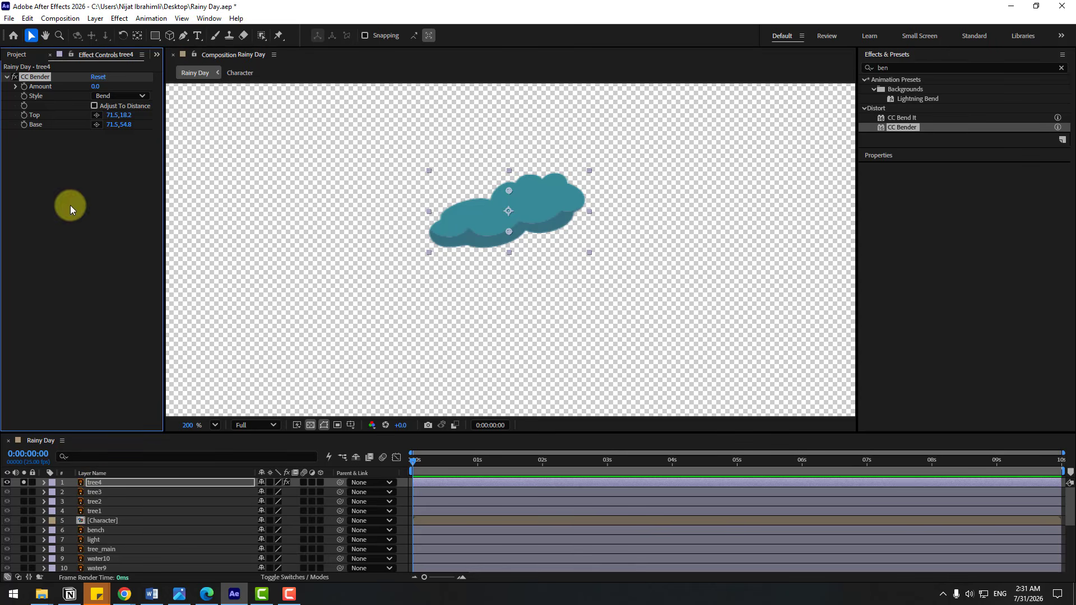
pyautogui.moveTo(545, 183); pyautogui.dragTo(570, 193)
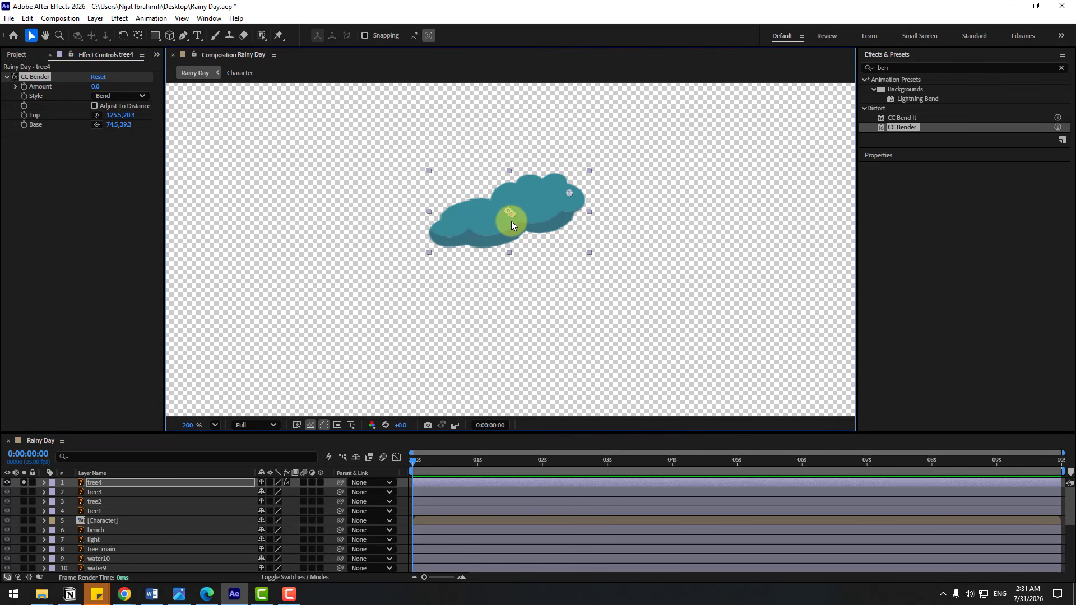
# Add the expression wiggle(1,15) to tree4's CC Bender Amount and preview the bending
pyautogui.keyDown('alt'); pyautogui.click(23, 86); pyautogui.keyUp('alt')
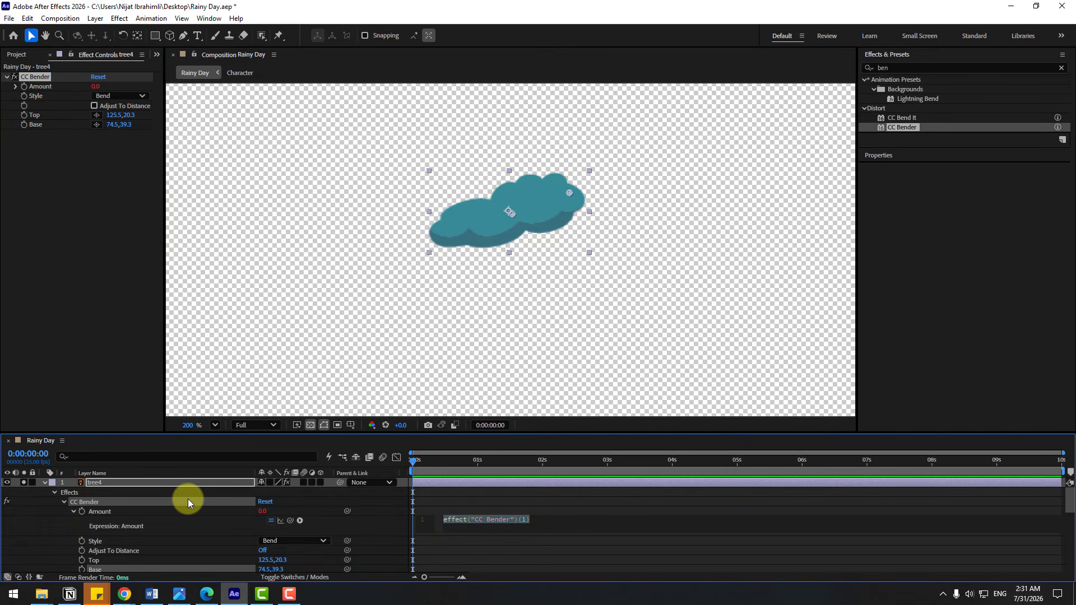
pyautogui.write('wiggle(1,15')
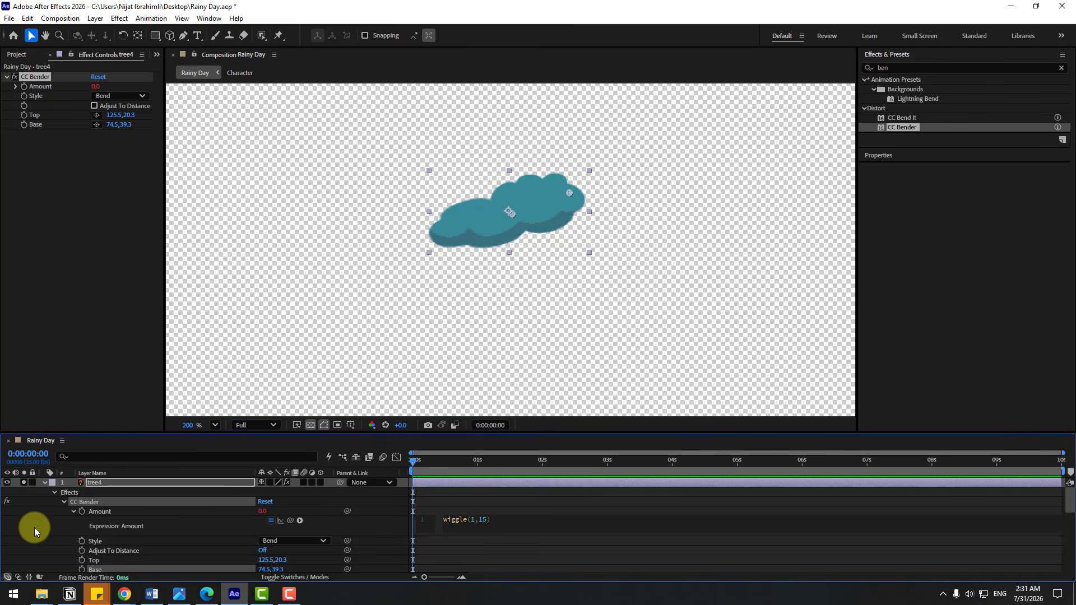
pyautogui.click(35, 527)
pyautogui.press('space')
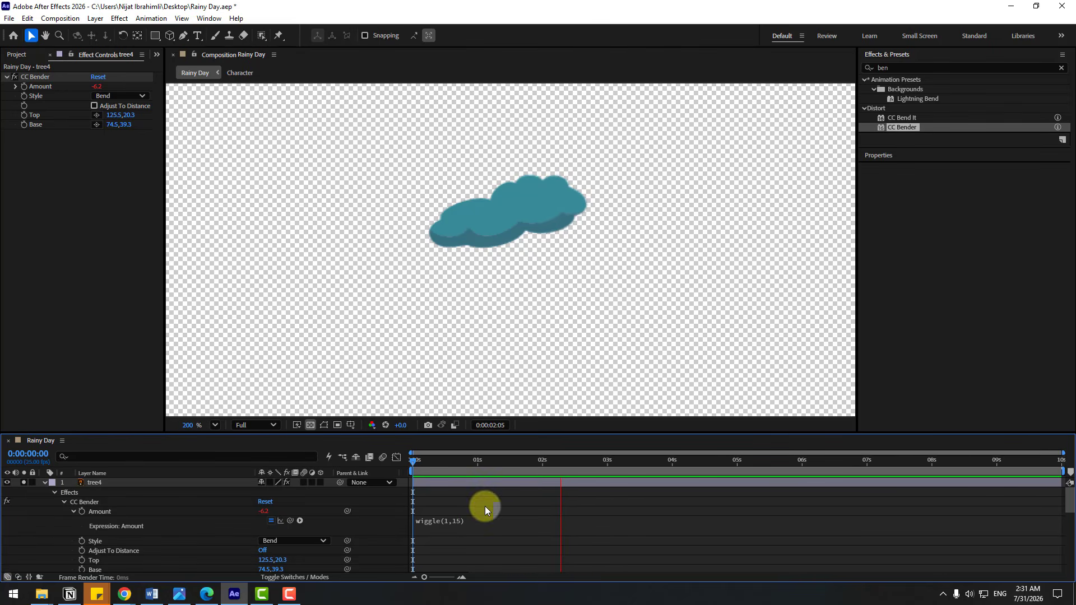
# Change tree4's CC Bender Amount expression to wiggle(1,20), preview it, return to the first frame and collapse the layer
pyautogui.click(470, 467)
pyautogui.click(470, 530)
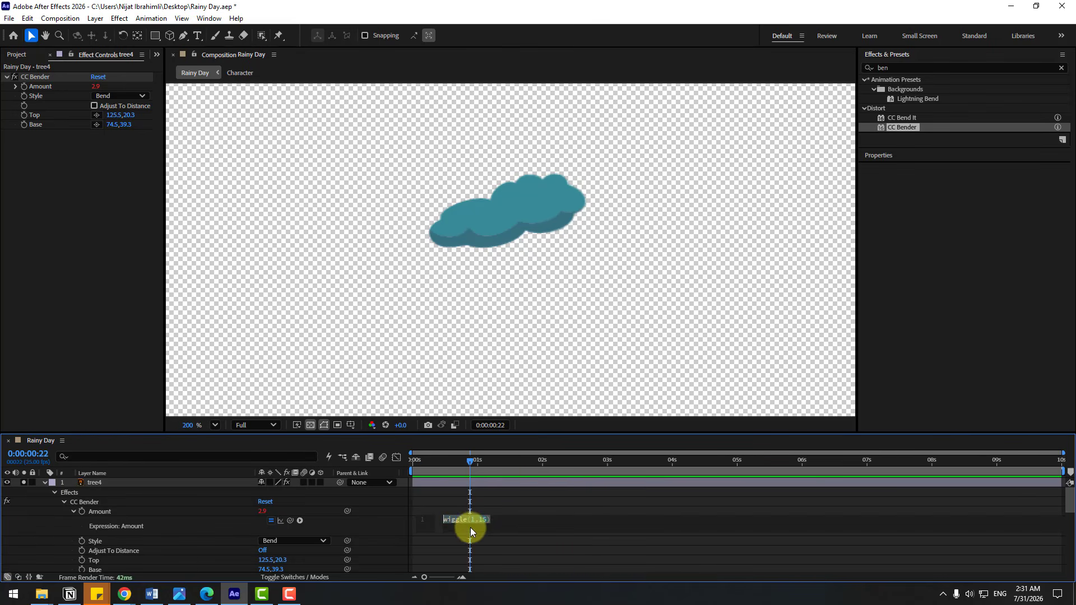
pyautogui.press('BackSpace')
pyautogui.press('BackSpace')
pyautogui.write('20')
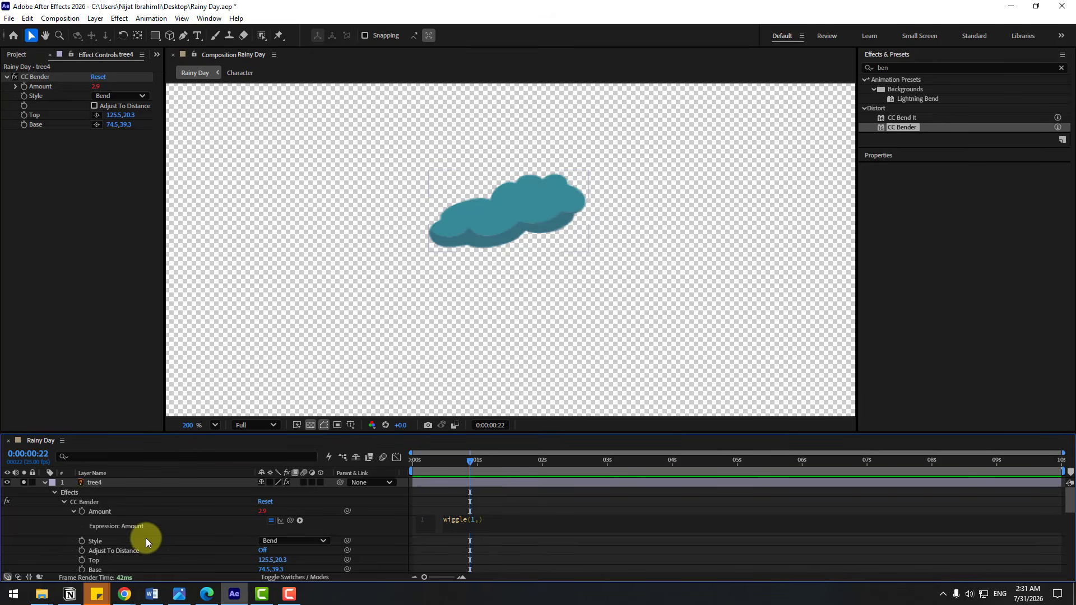
pyautogui.click(49, 529)
pyautogui.press('space')
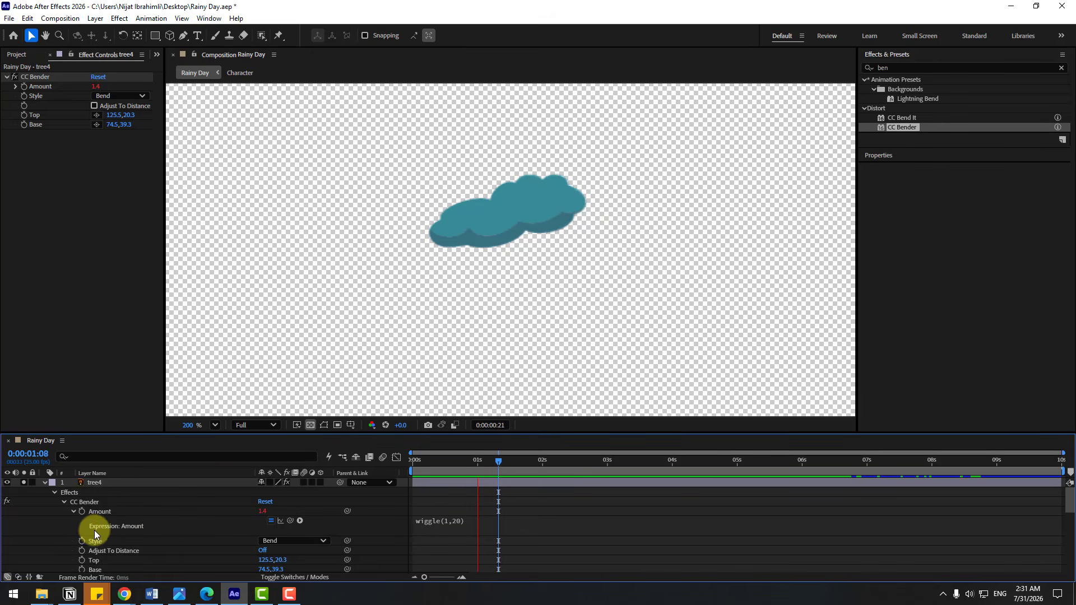
pyautogui.click(415, 468)
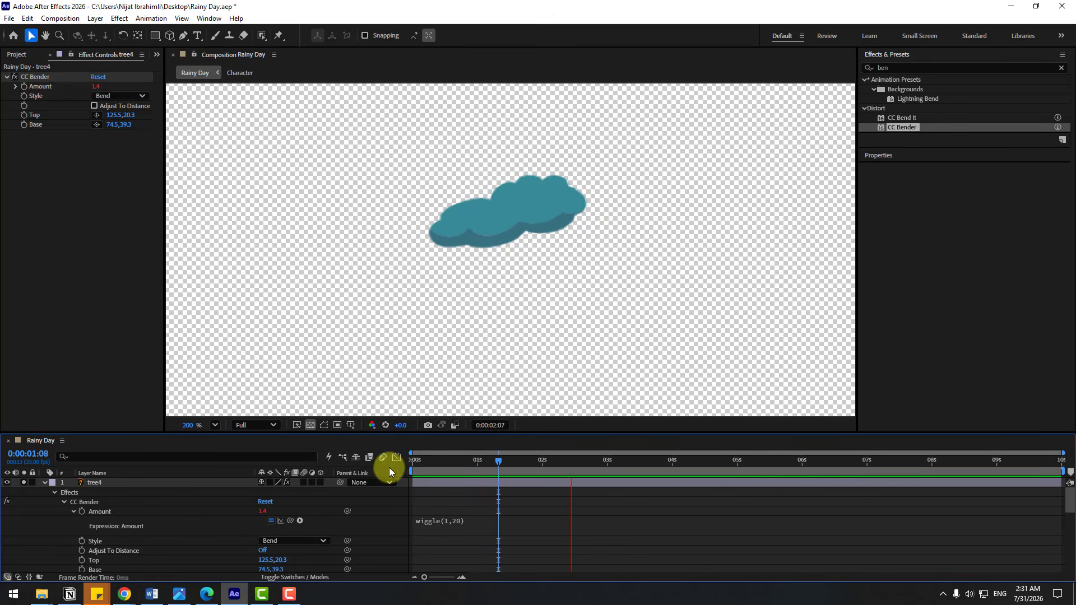
pyautogui.click(46, 483)
# Copy tree4's CC Bender effect, unsolo the layer, paste the effect onto tree3, tree2 and tree1, and preview the full scene
pyautogui.click(89, 484)
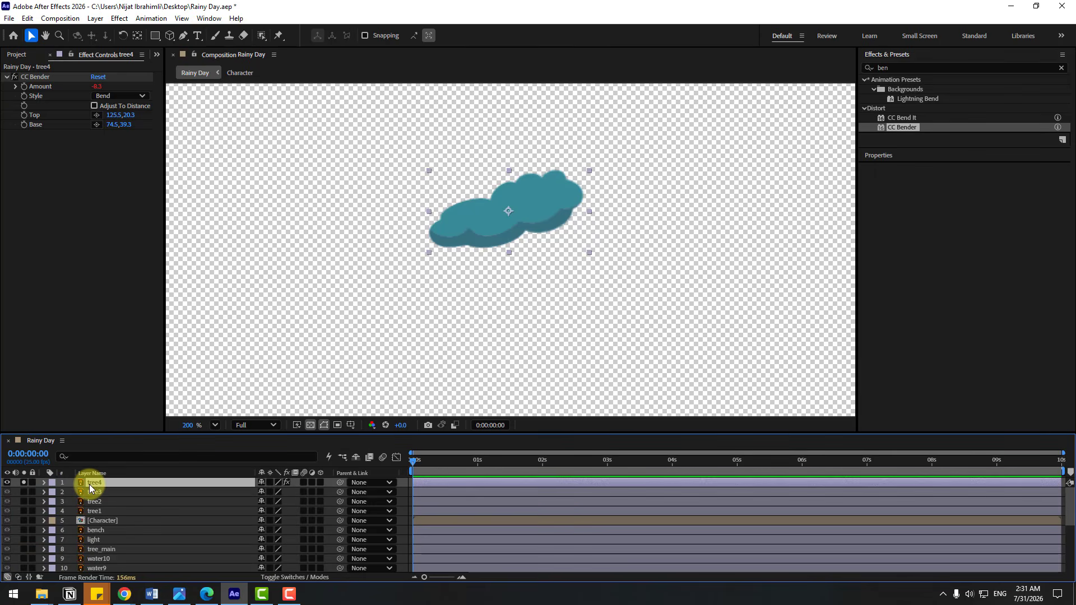
pyautogui.click(36, 78)
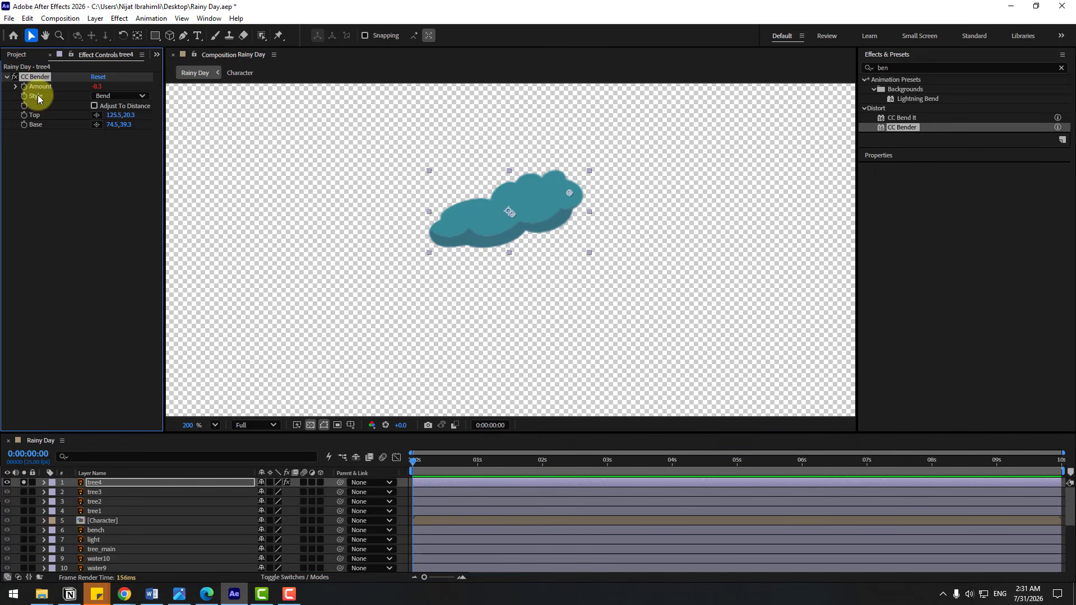
pyautogui.click(23, 482)
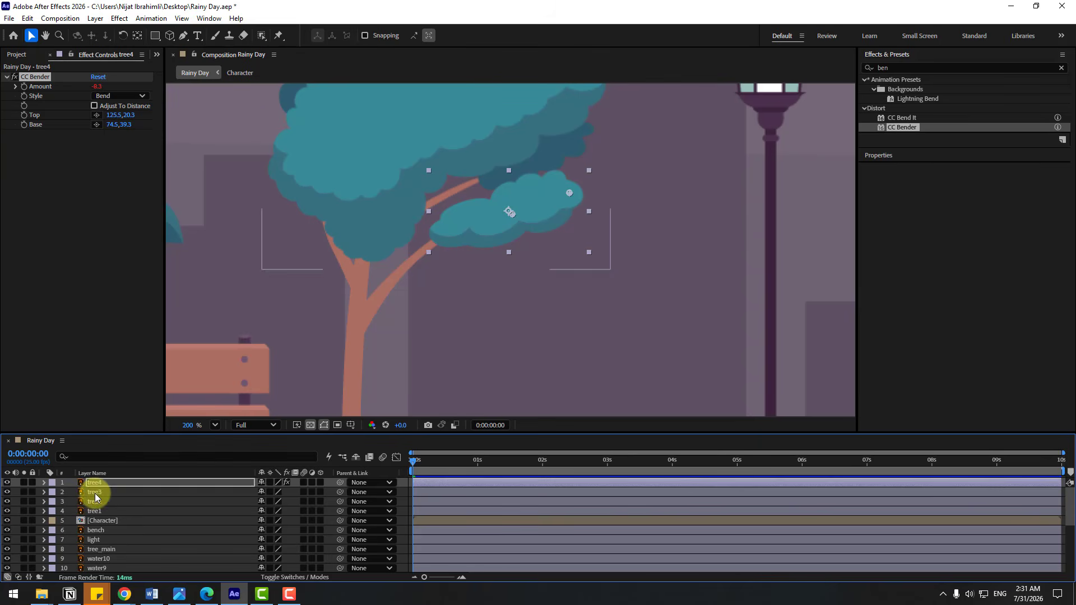
pyautogui.click(96, 493)
pyautogui.keyDown('ctrl'); pyautogui.click(98, 501); pyautogui.keyUp('ctrl')
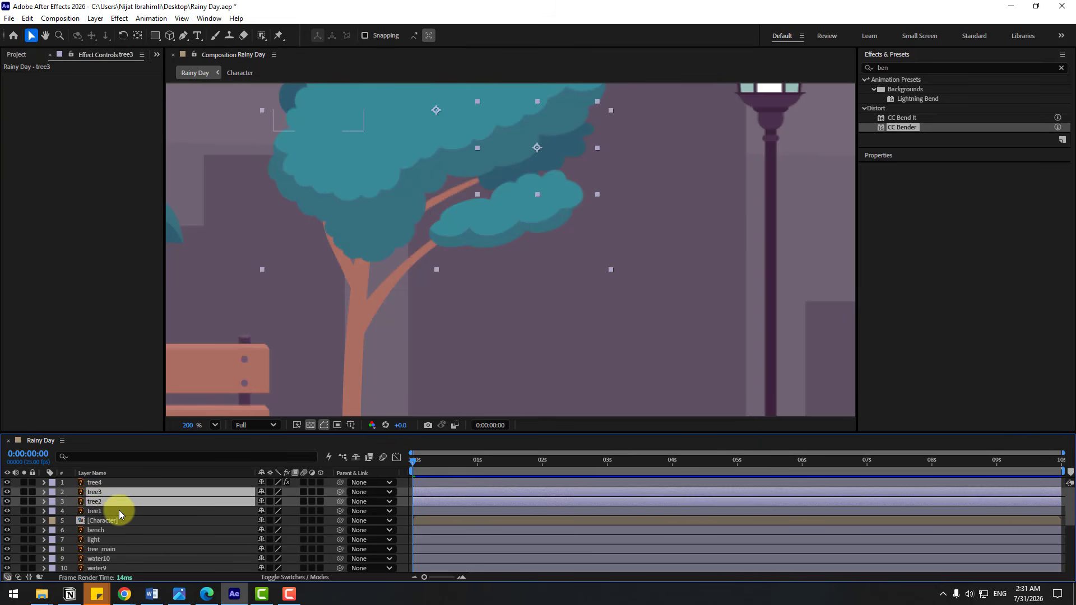
pyautogui.keyDown('ctrl'); pyautogui.click(95, 511); pyautogui.keyUp('ctrl')
pyautogui.scroll(-2, 338, 349)
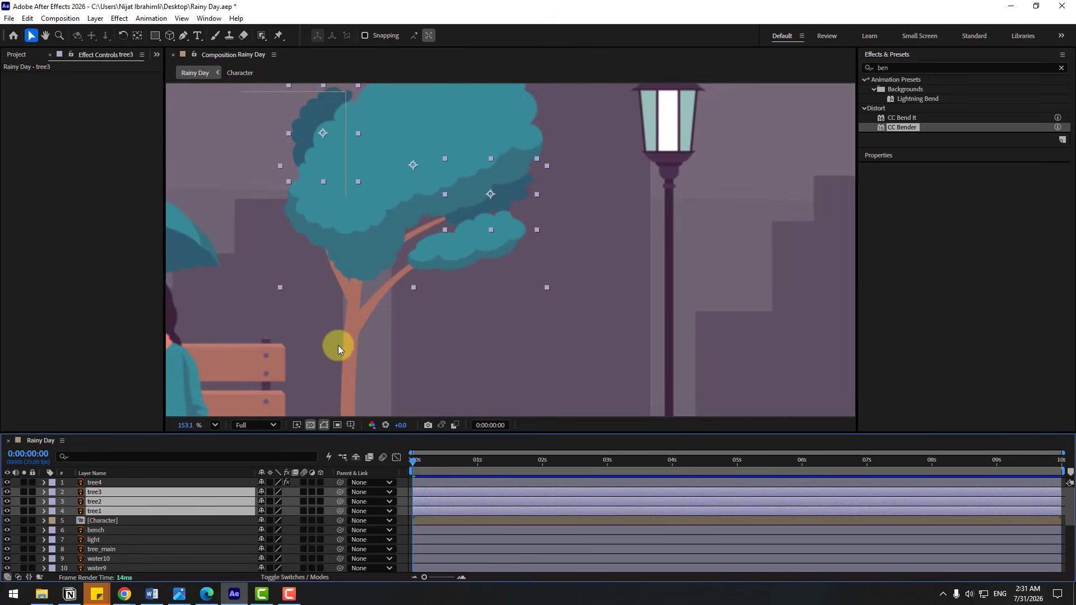
pyautogui.press('Return')
pyautogui.click(429, 462)
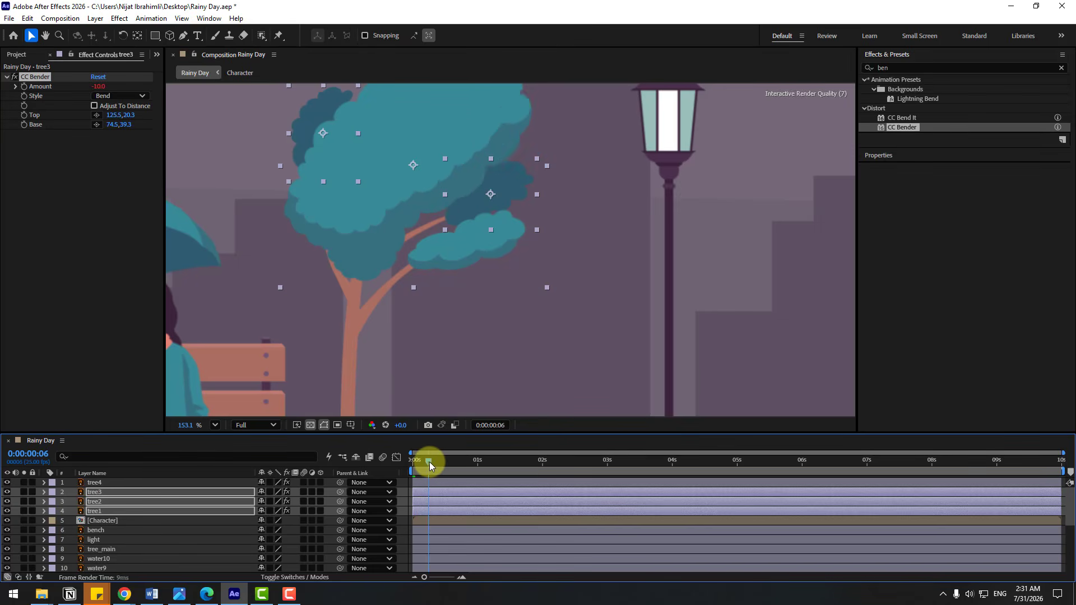
pyautogui.hotkey('shift', '/')
pyautogui.press('space')
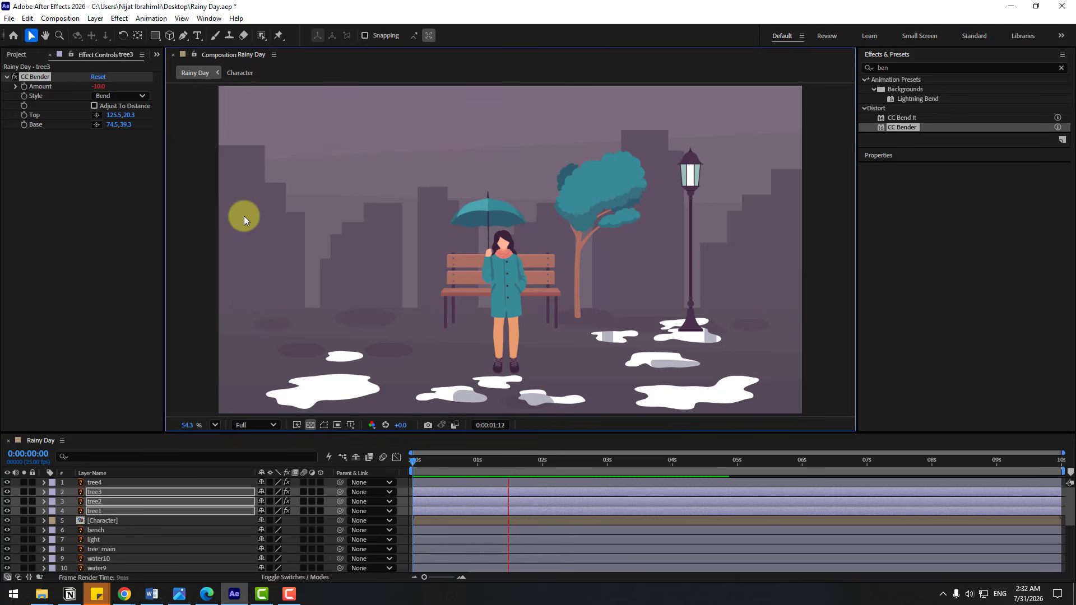
pyautogui.press('space')
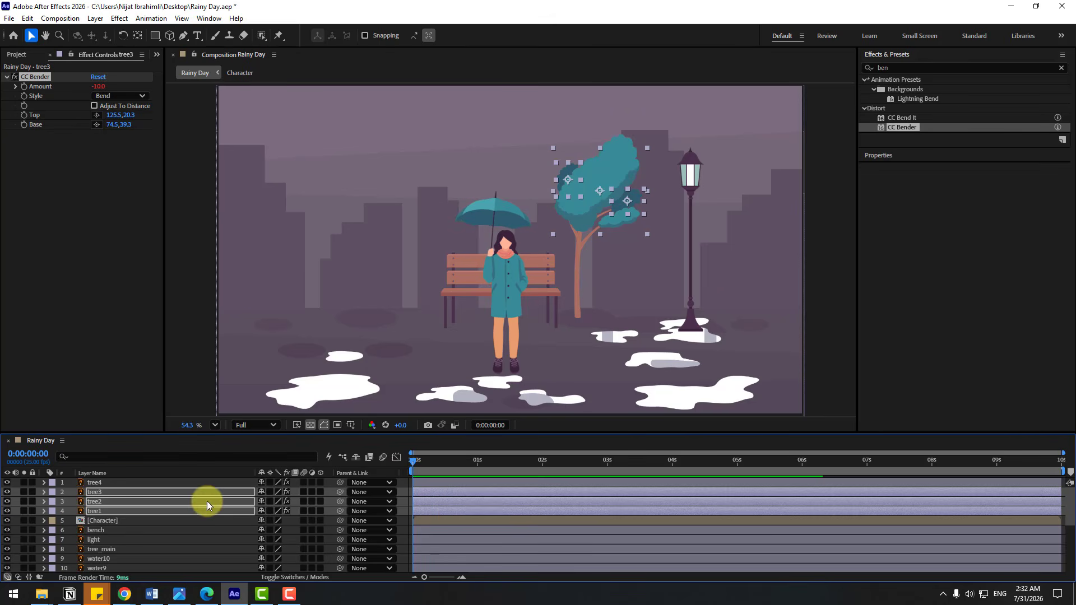
# Solo the tree1 layer and move its anchor point to the bottom of the foliage
pyautogui.click(106, 546)
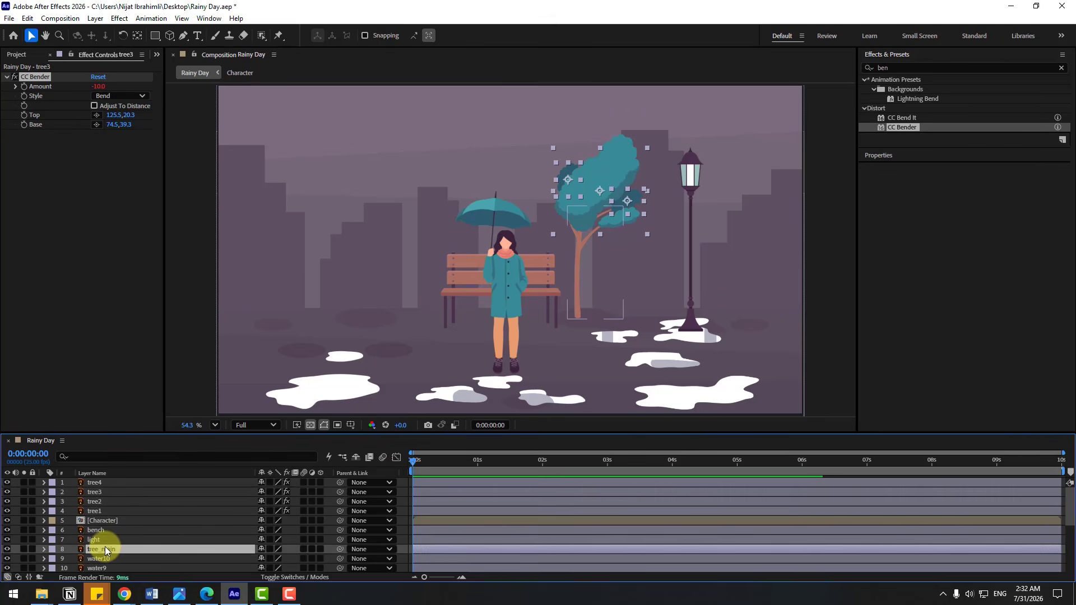
pyautogui.click(92, 512)
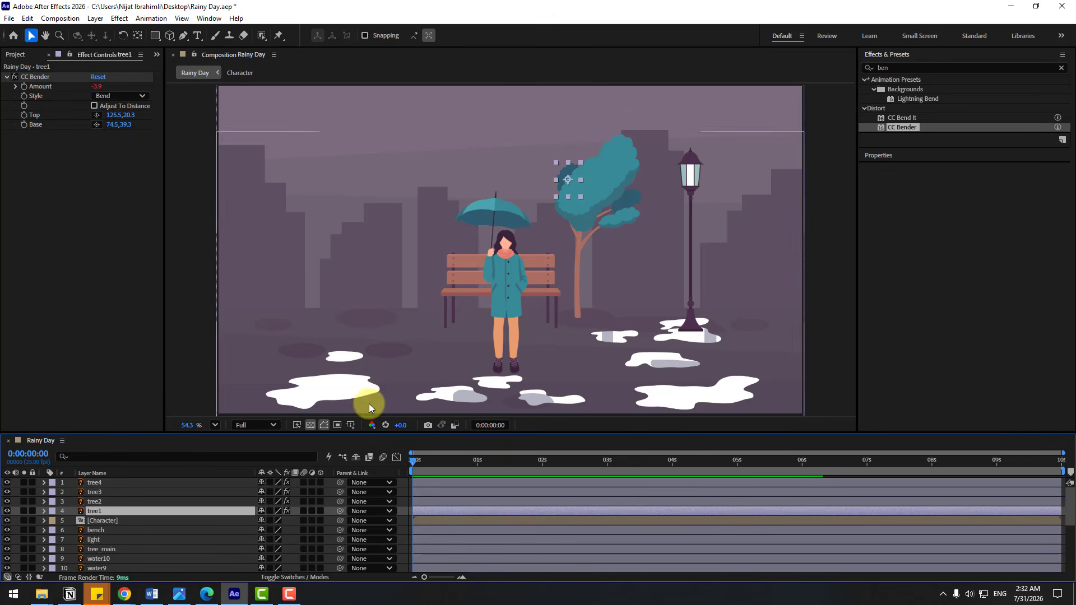
pyautogui.click(23, 512)
pyautogui.scroll(5, 628, 184)
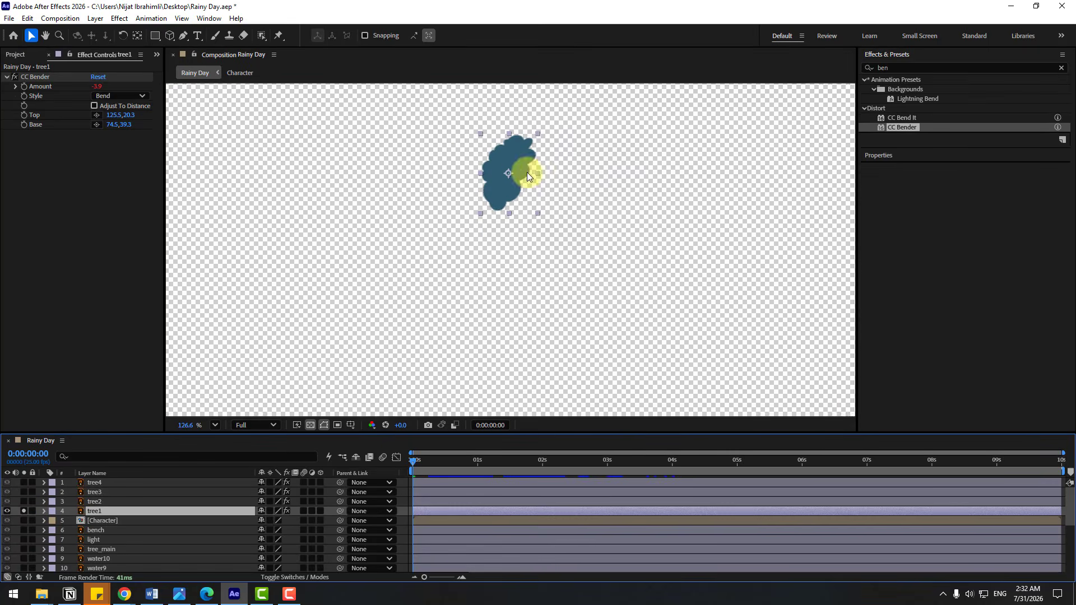
pyautogui.click(137, 35)
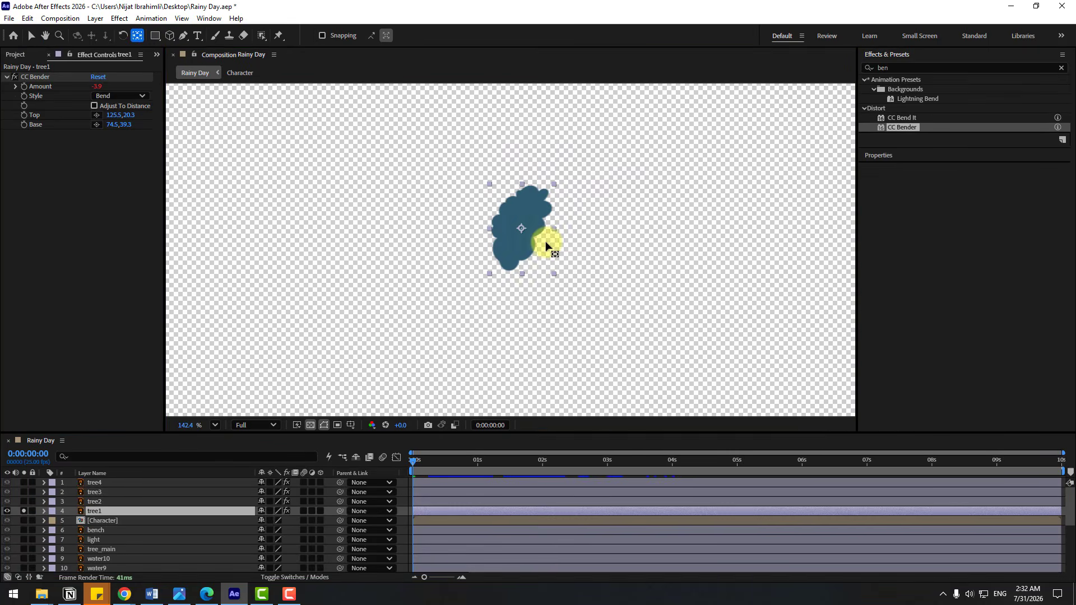
pyautogui.moveTo(527, 235); pyautogui.dragTo(514, 272)
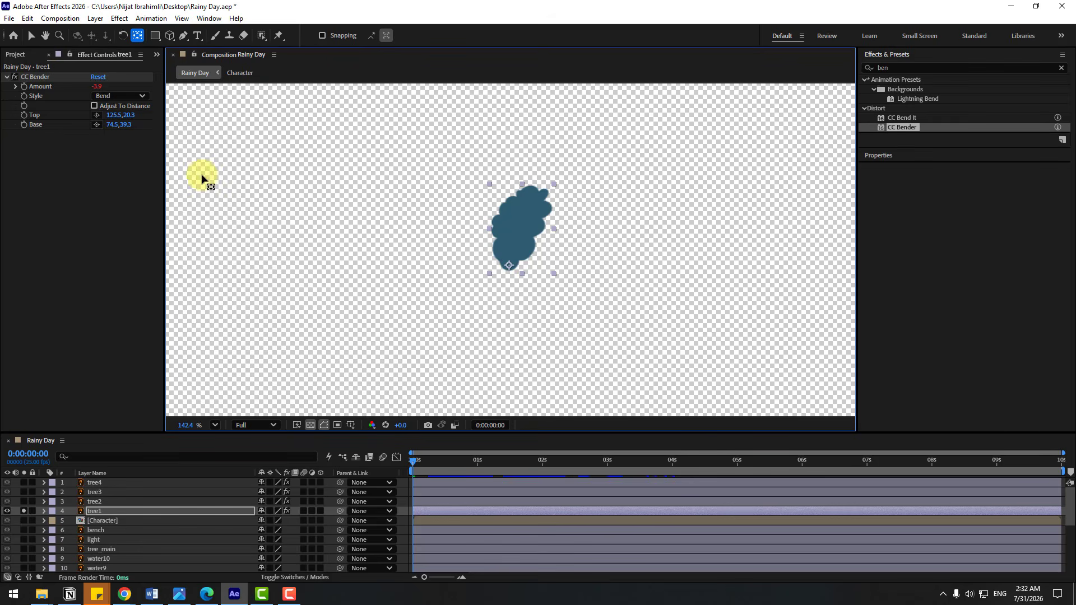
pyautogui.click(33, 36)
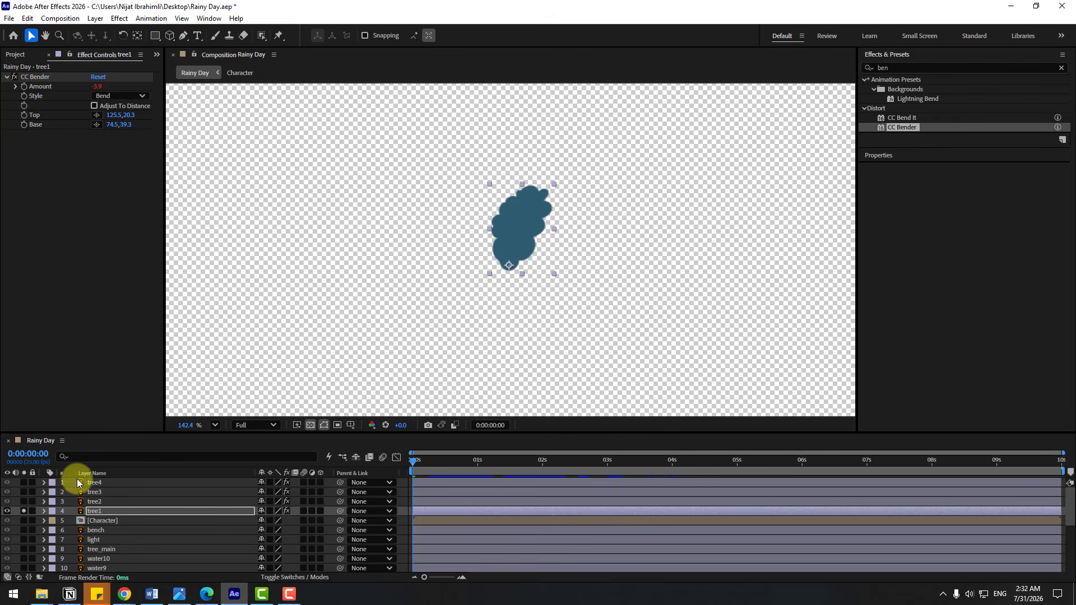
# Add the expression wiggle(1,10) to tree1's Rotation, unsolo the layer and preview it within the scene
pyautogui.click(100, 513)
pyautogui.press('r')
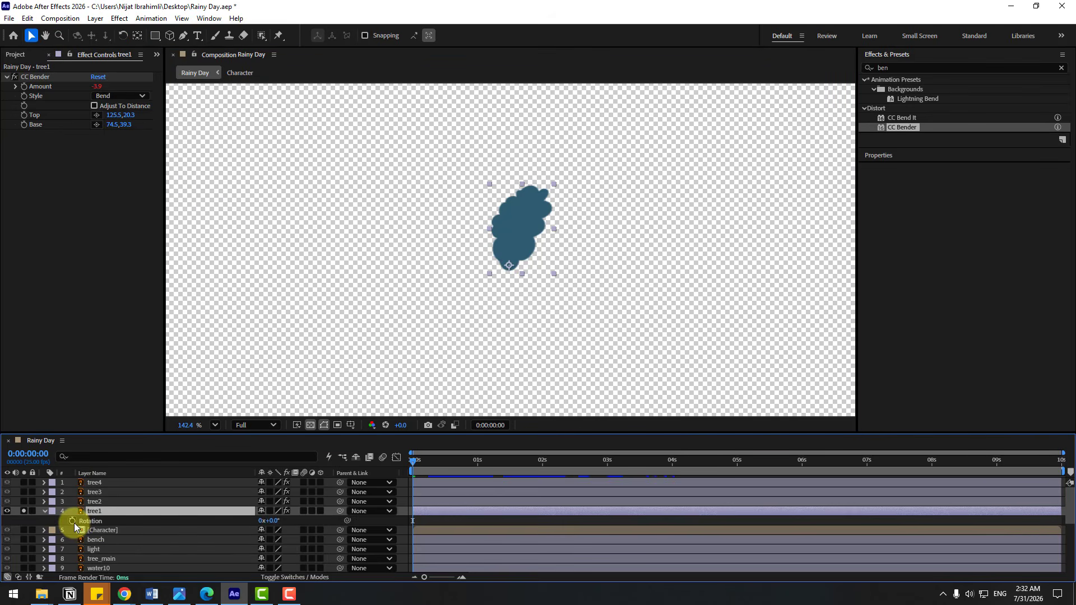
pyautogui.keyDown('alt'); pyautogui.click(73, 522); pyautogui.keyUp('alt')
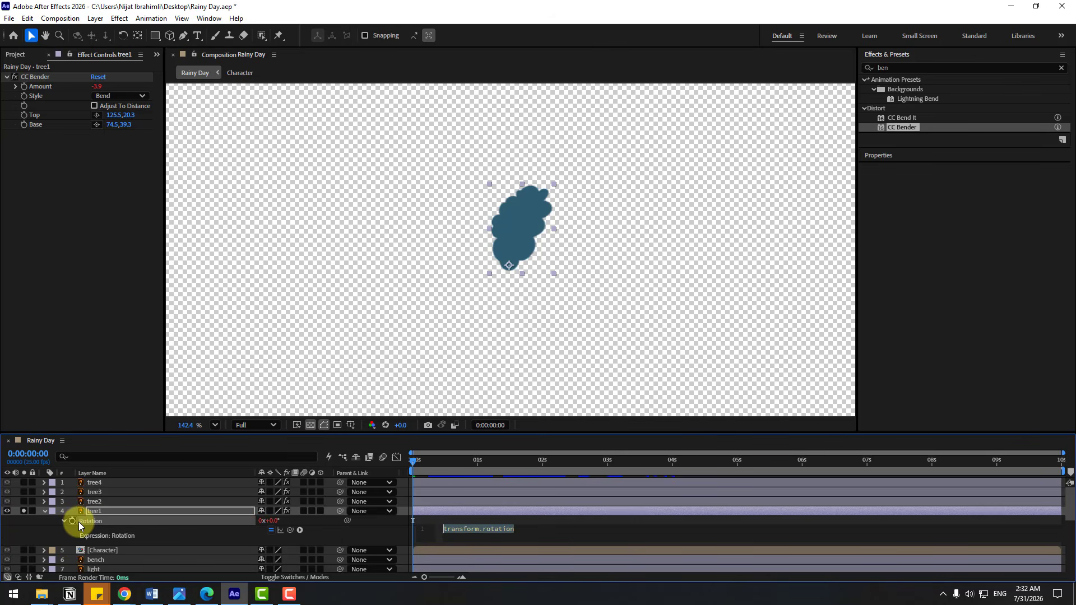
pyautogui.write('wiggle(1,10')
pyautogui.click(49, 534)
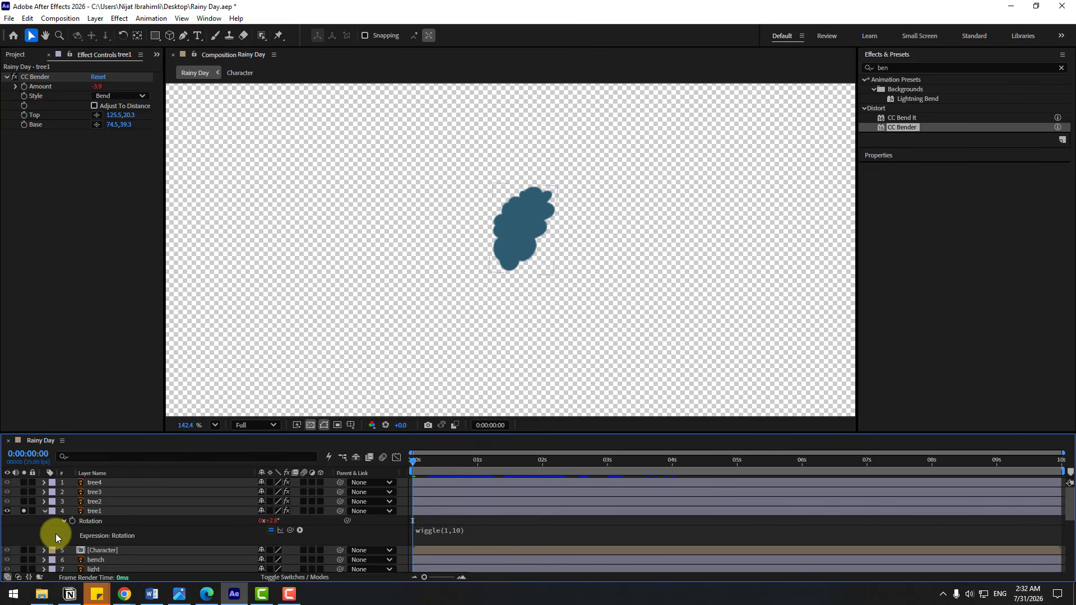
pyautogui.click(23, 511)
pyautogui.click(439, 460)
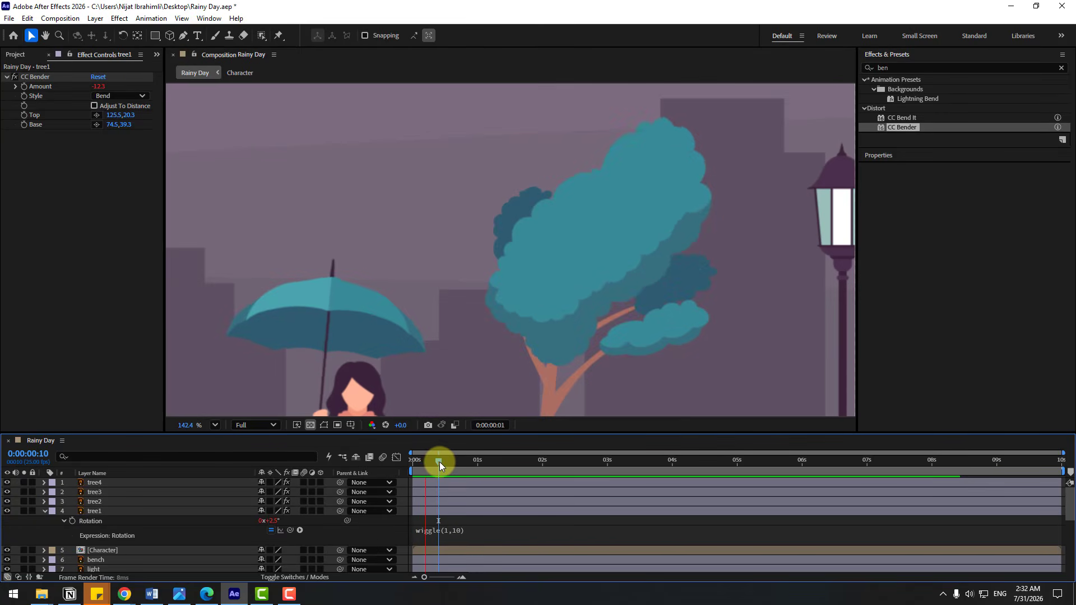
# Change tree1's Rotation expression to wiggle(1,20) and preview the sway
pyautogui.click(446, 459)
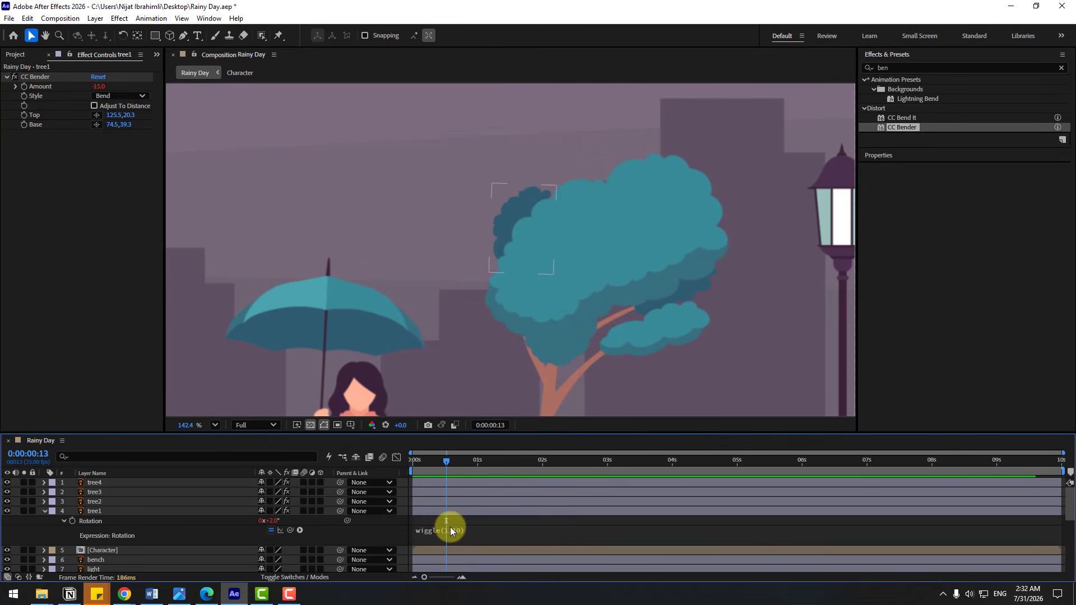
pyautogui.click(477, 531)
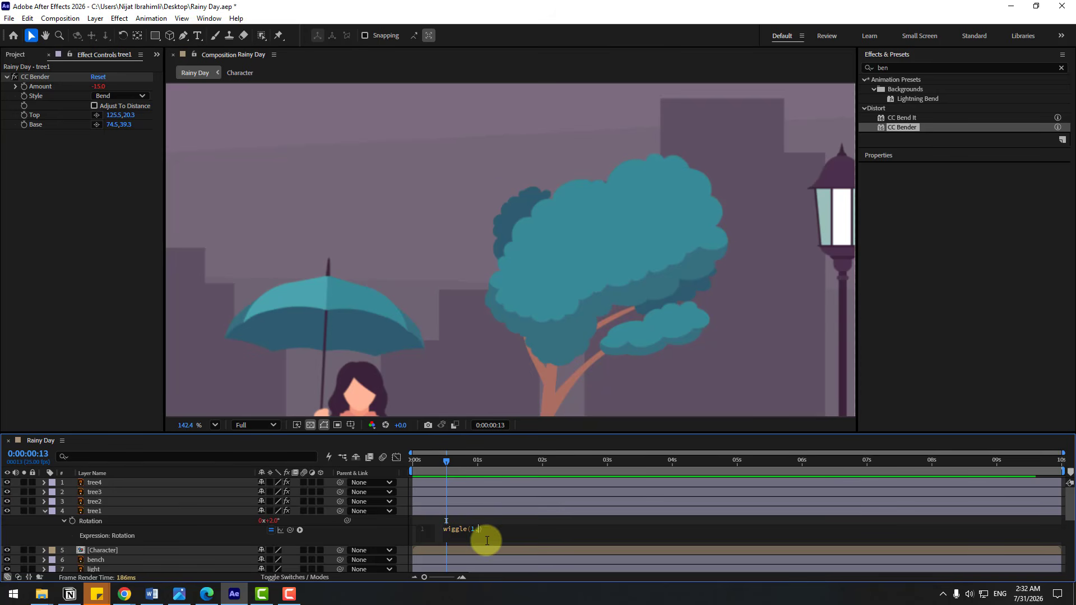
pyautogui.write('20')
pyautogui.click(41, 530)
pyautogui.press('space')
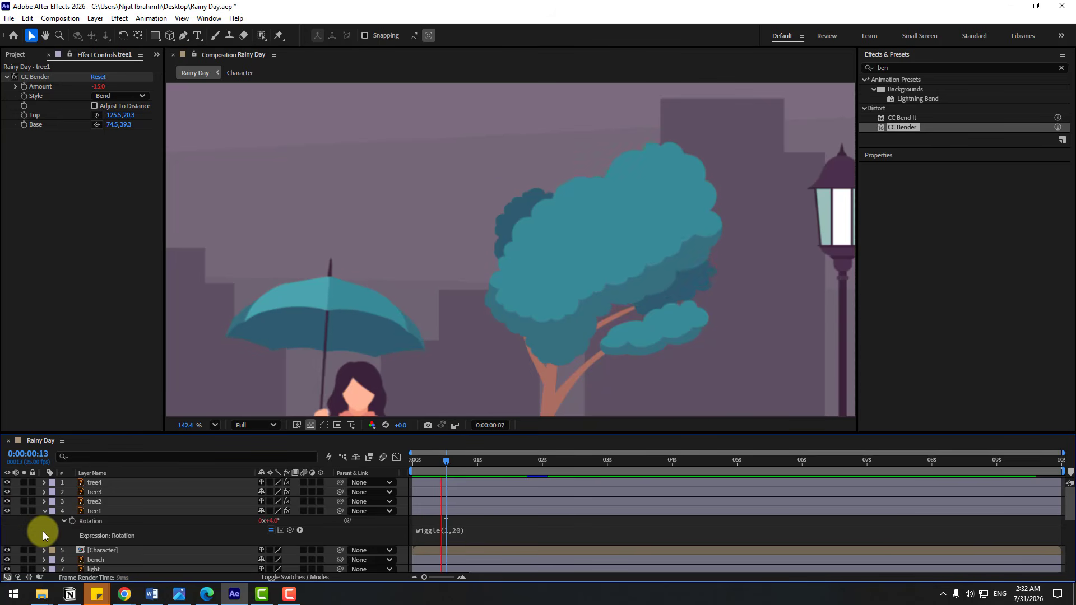
pyautogui.click(449, 459)
# Copy only the expression from tree1's Rotation and collapse the layer
pyautogui.click(90, 521)
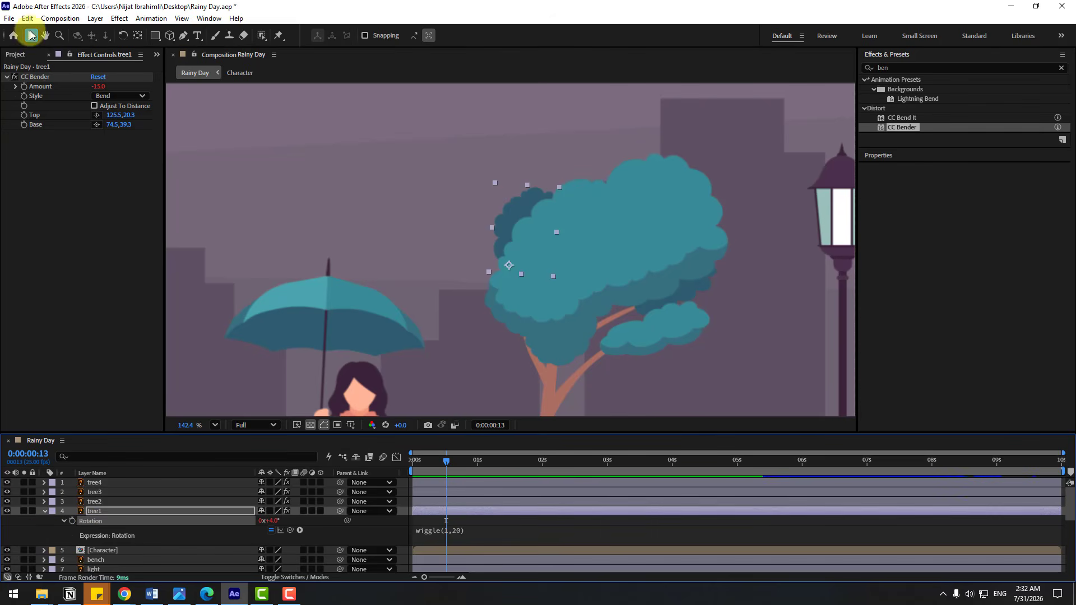
pyautogui.click(27, 18)
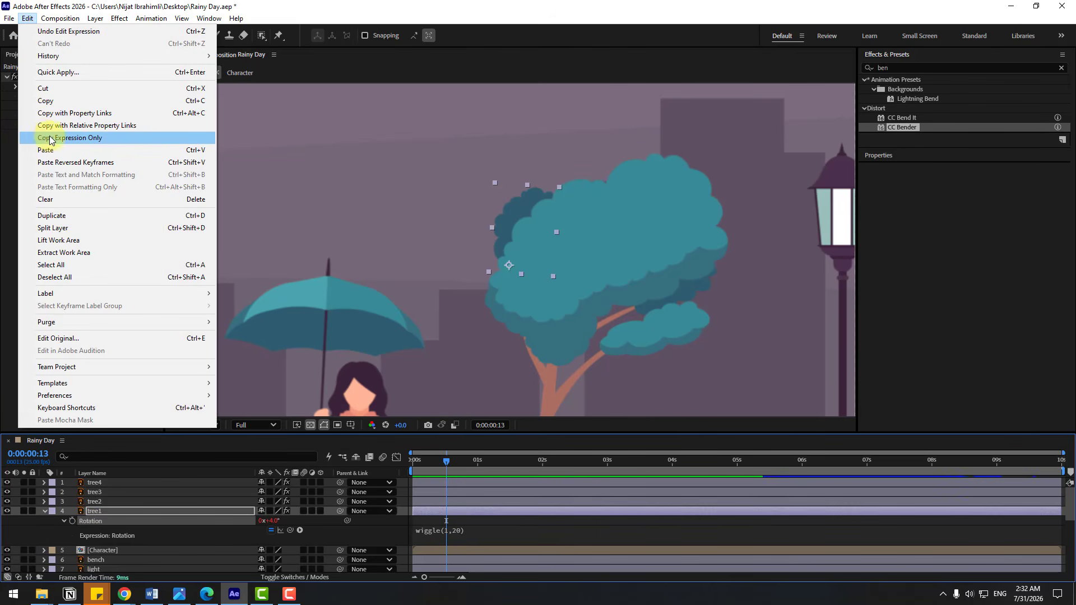
pyautogui.click(99, 138)
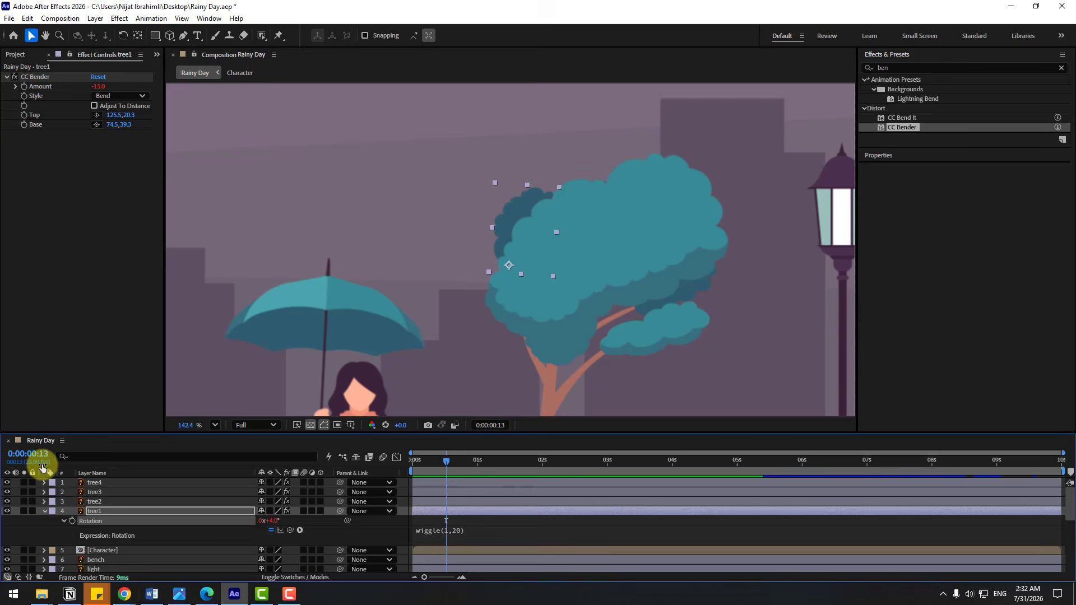
pyautogui.click(45, 511)
# Paste the copied expression onto the Rotation of tree2 and tree3, scrub through the motion and return to the first frame
pyautogui.click(96, 502)
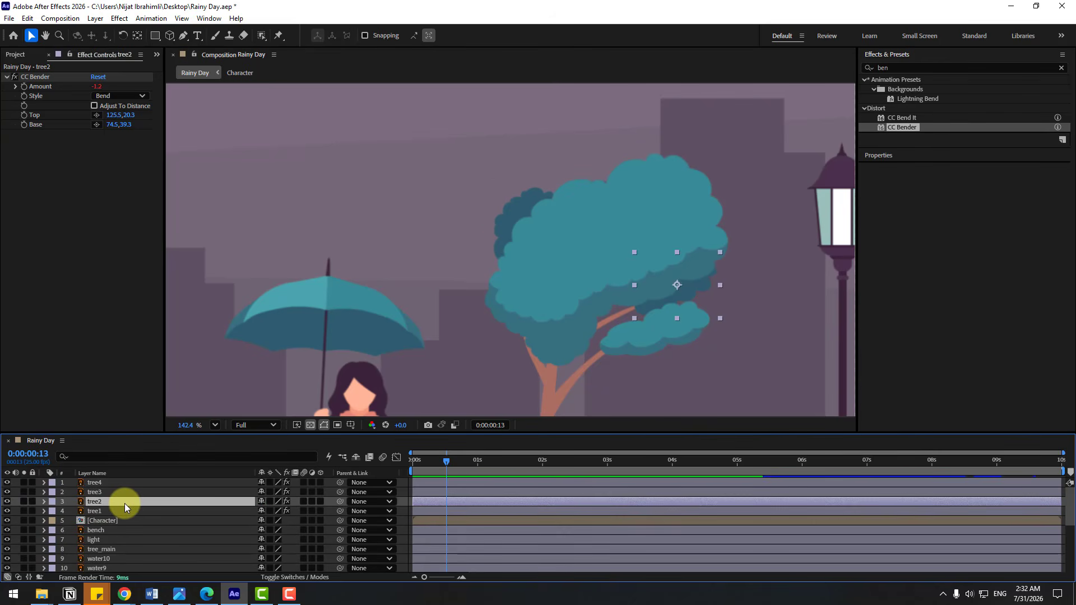
pyautogui.keyDown('shift'); pyautogui.click(99, 492); pyautogui.keyUp('shift')
pyautogui.press('r')
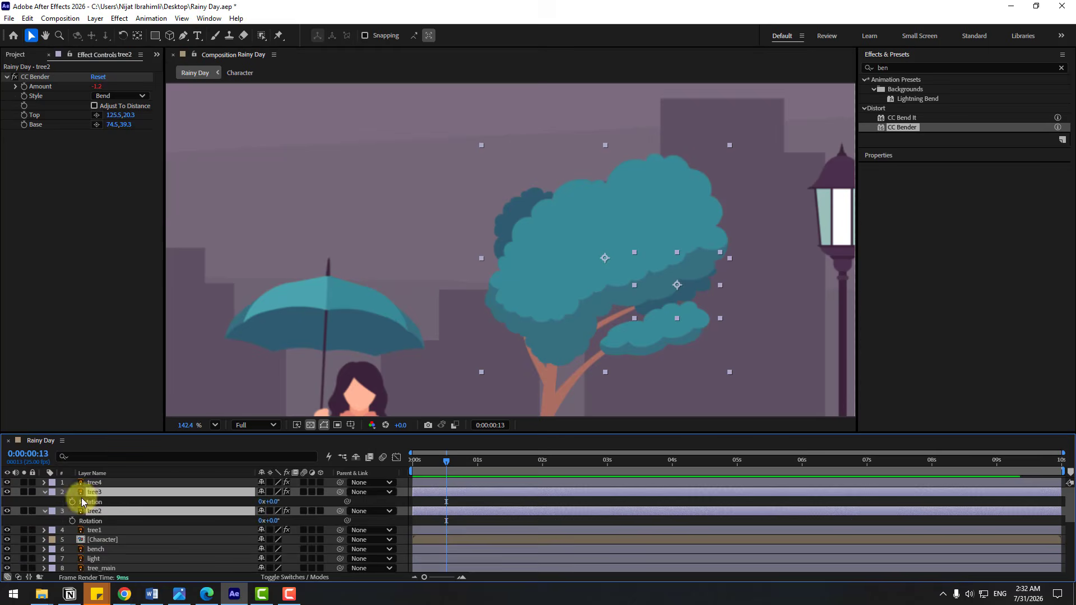
pyautogui.click(55, 502)
pyautogui.click(91, 502)
pyautogui.keyDown('shift'); pyautogui.click(103, 521); pyautogui.keyUp('shift')
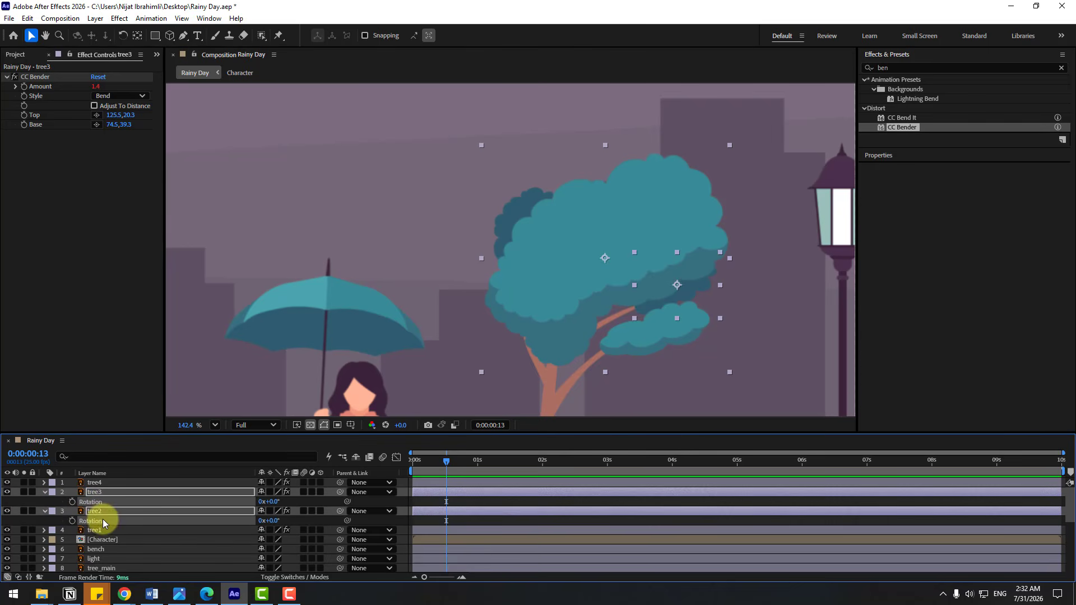
pyautogui.click(27, 18)
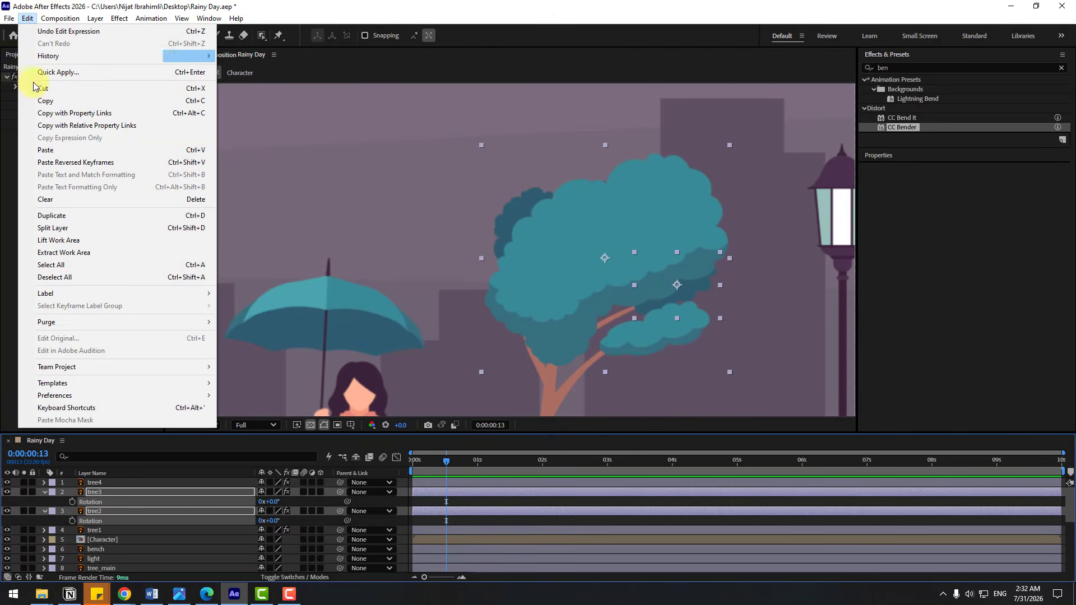
pyautogui.click(43, 150)
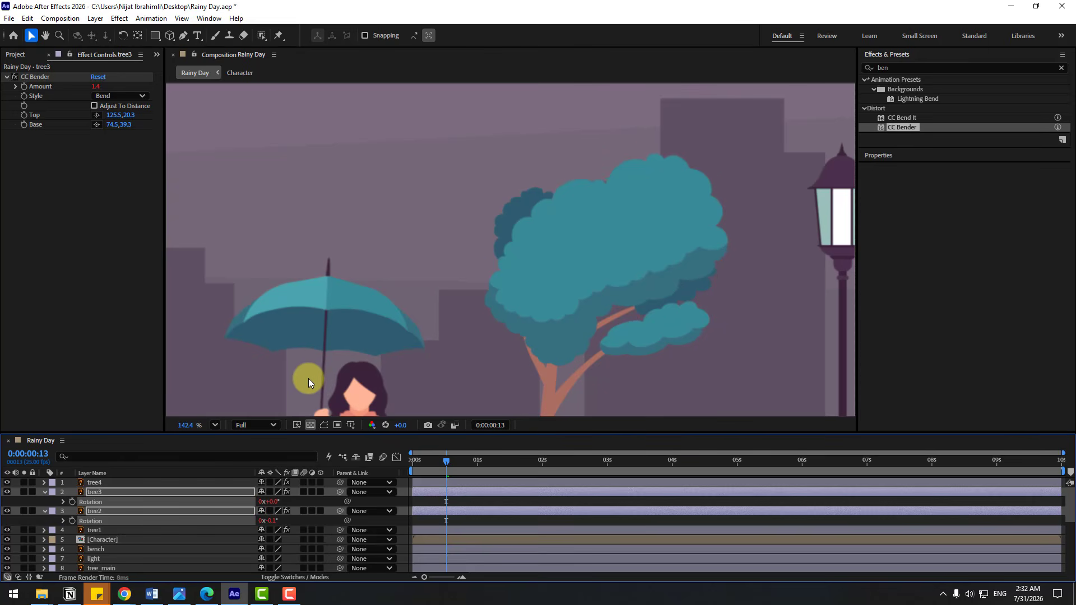
pyautogui.click(465, 464)
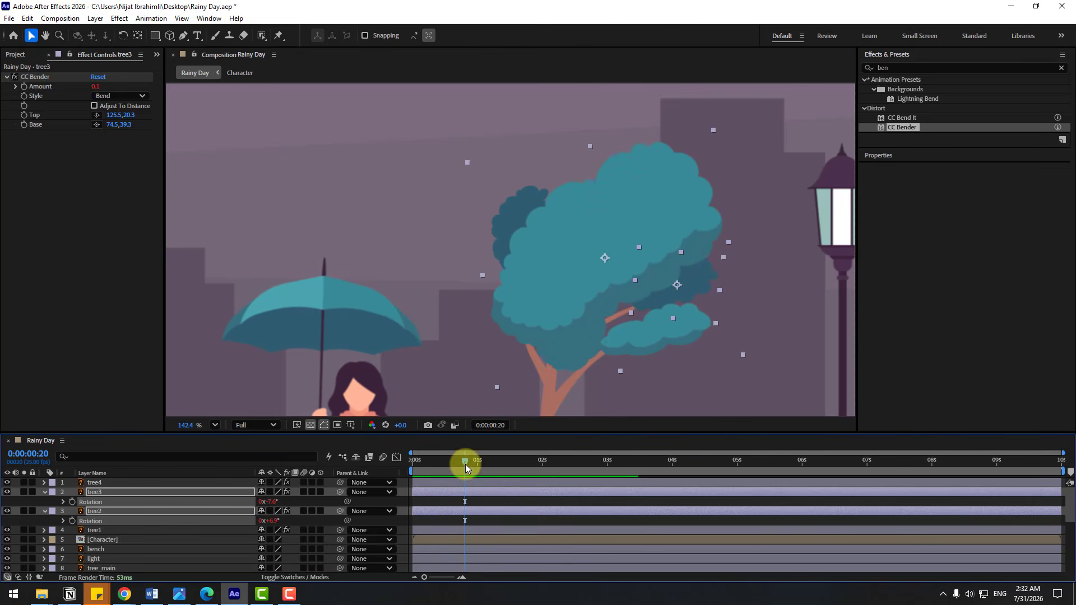
pyautogui.click(413, 469)
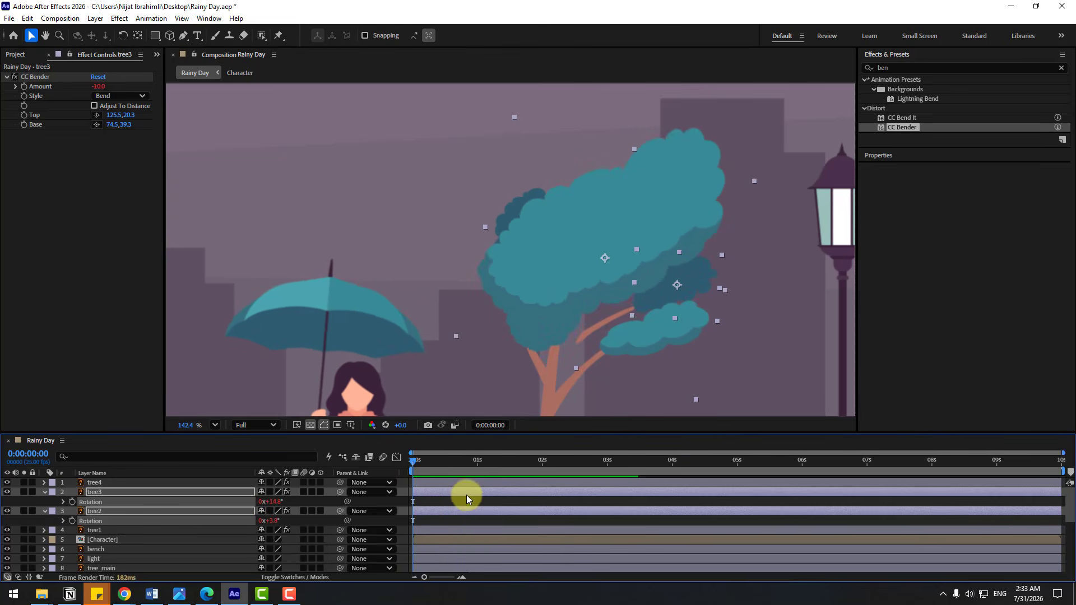
# Move tree2's anchor point to its branch tip and tree3's to the bottom of its foliage at the trunk, and preview the scene
pyautogui.click(442, 503)
pyautogui.click(61, 512)
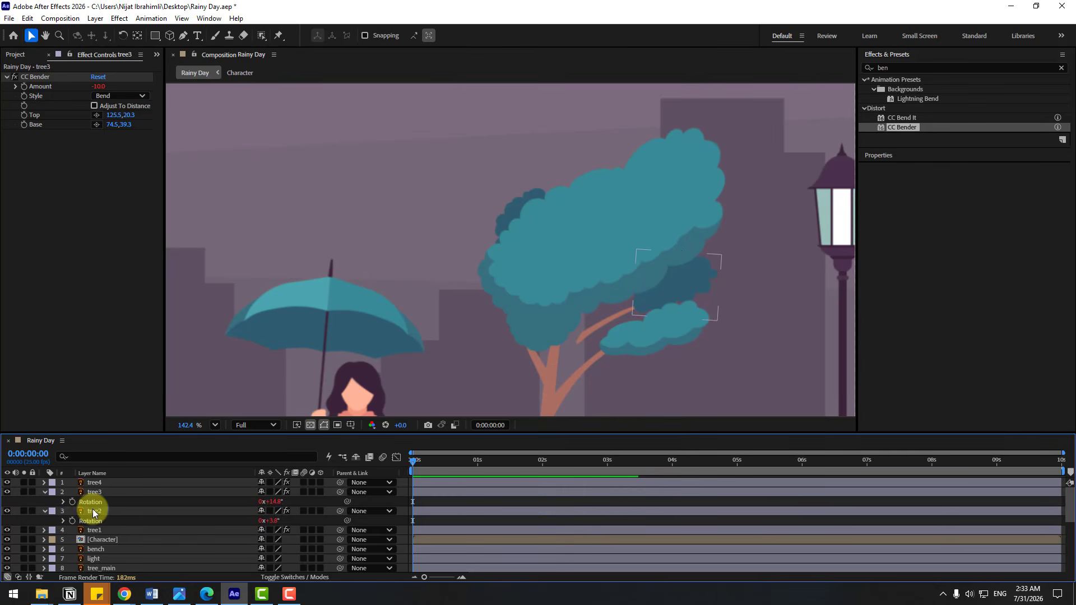
pyautogui.press('y')
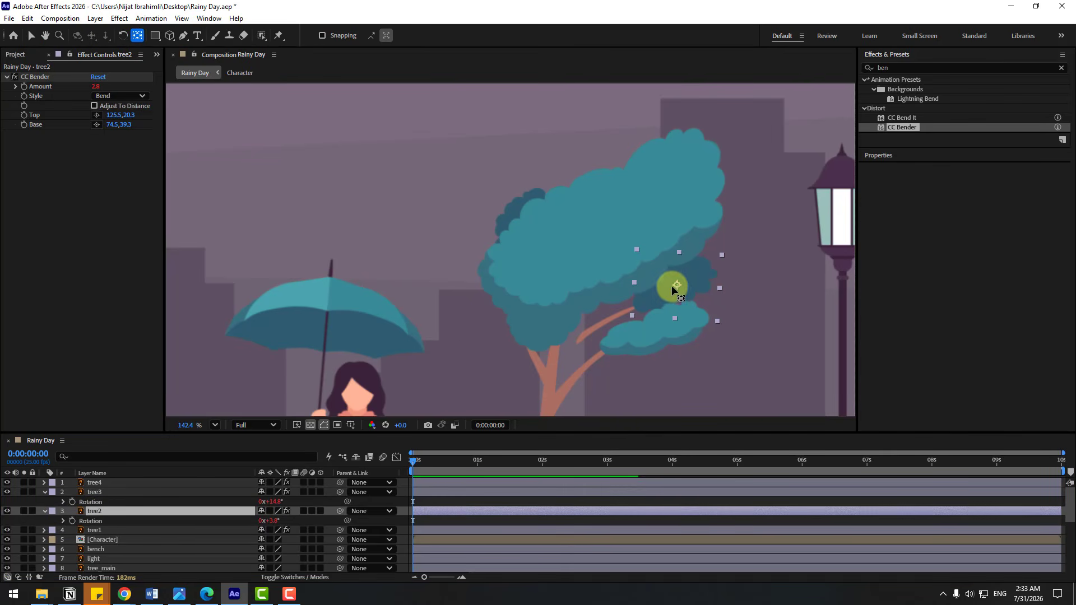
pyautogui.moveTo(676, 286); pyautogui.dragTo(638, 308)
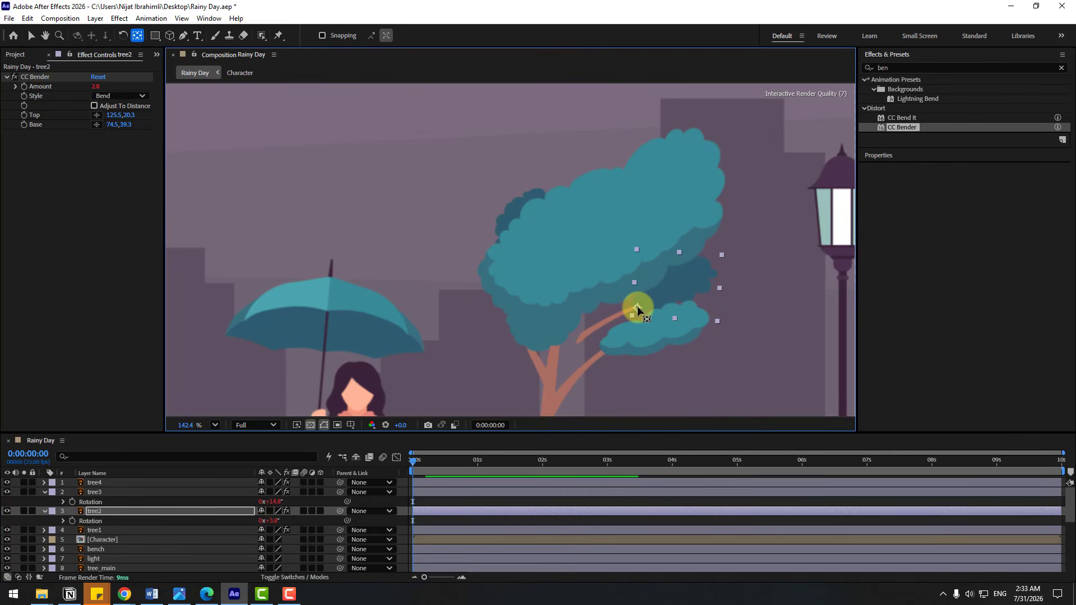
pyautogui.click(90, 492)
pyautogui.moveTo(601, 259); pyautogui.dragTo(540, 348)
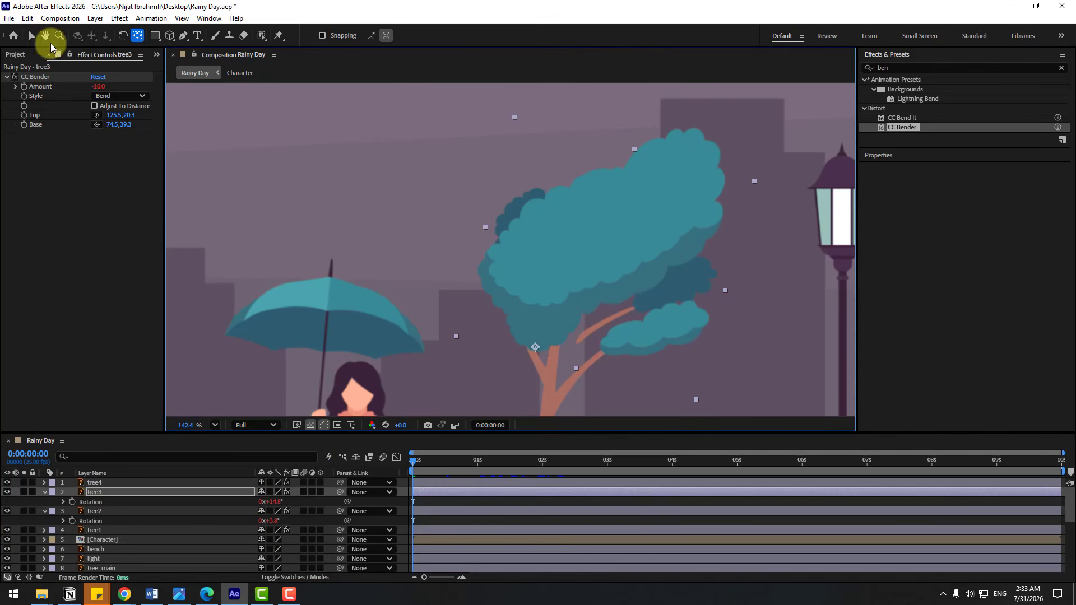
pyautogui.click(31, 36)
pyautogui.scroll(-3, 275, 273)
pyautogui.press('space')
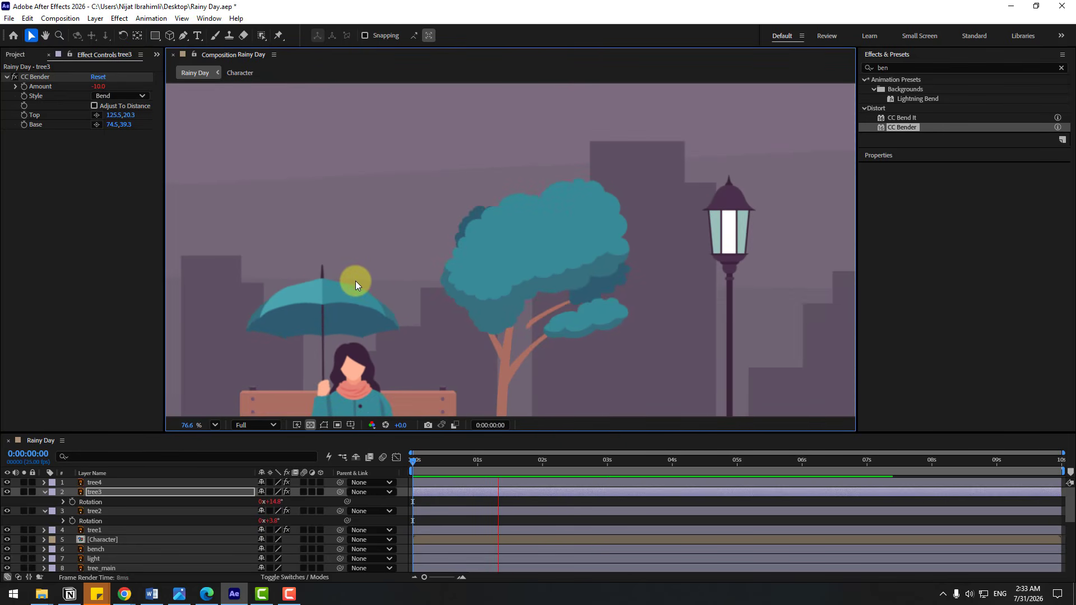
pyautogui.scroll(-3, 356, 281)
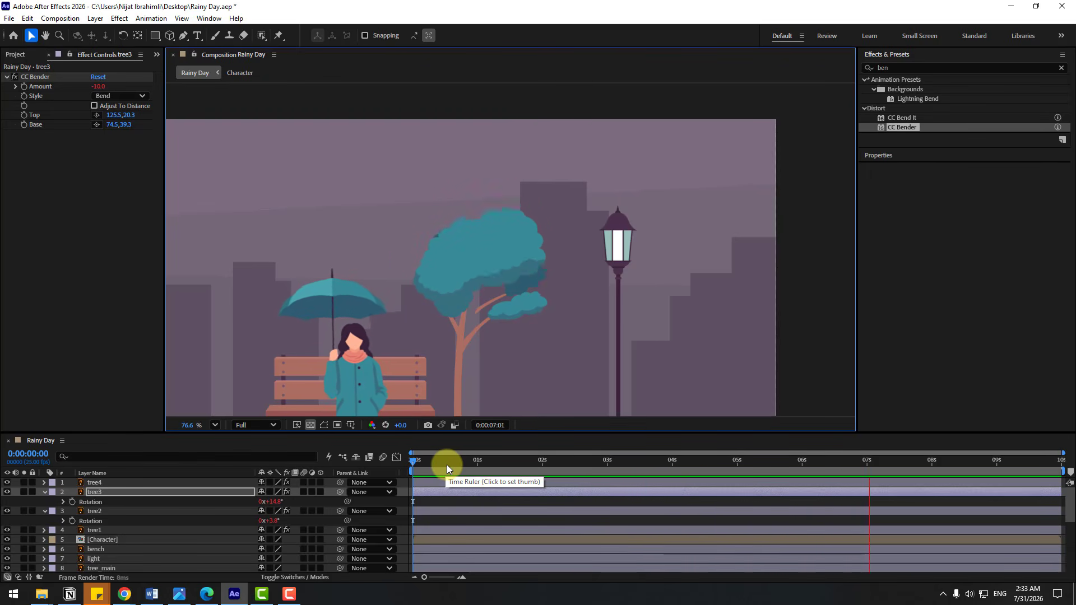
pyautogui.click(447, 465)
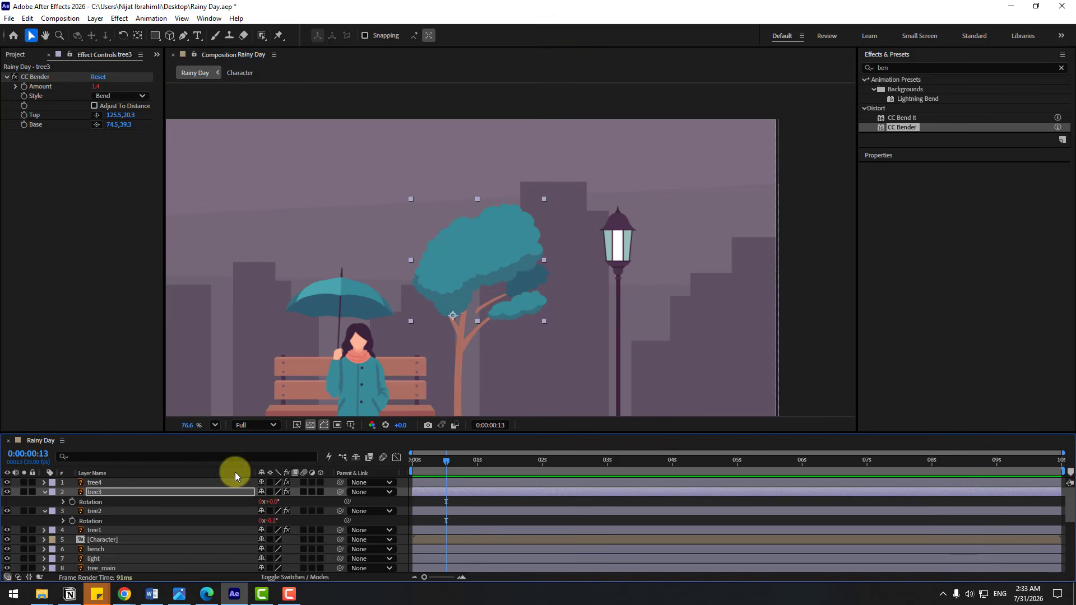
# Reposition tree3's CC Bender points within the foliage, Top at about 271.8,63.3 and Base at about 145.0,147.6, and preview the bend
pyautogui.click(89, 492)
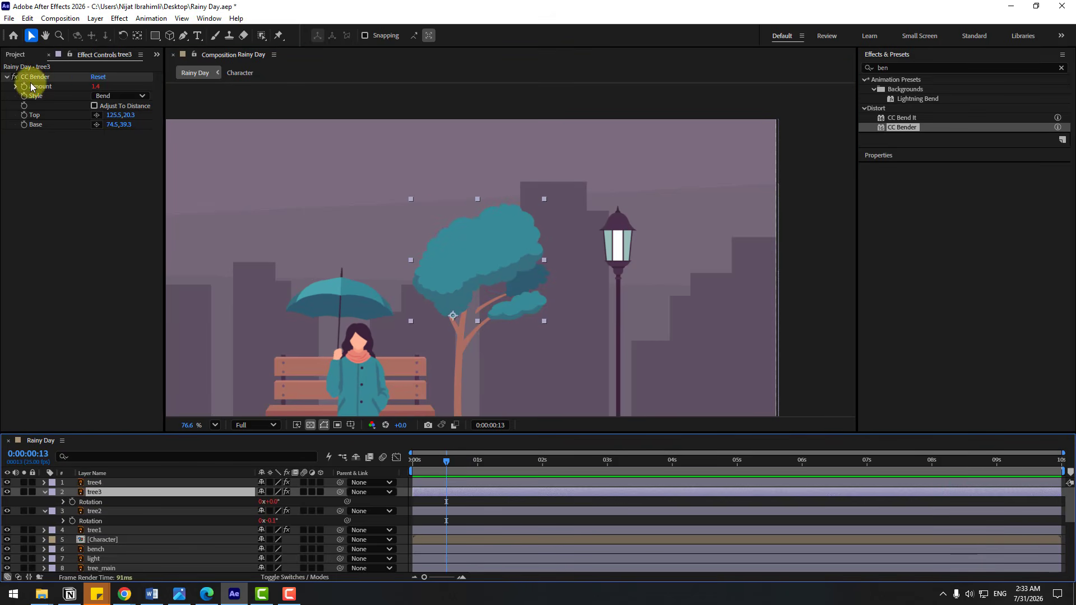
pyautogui.moveTo(464, 208); pyautogui.dragTo(526, 224)
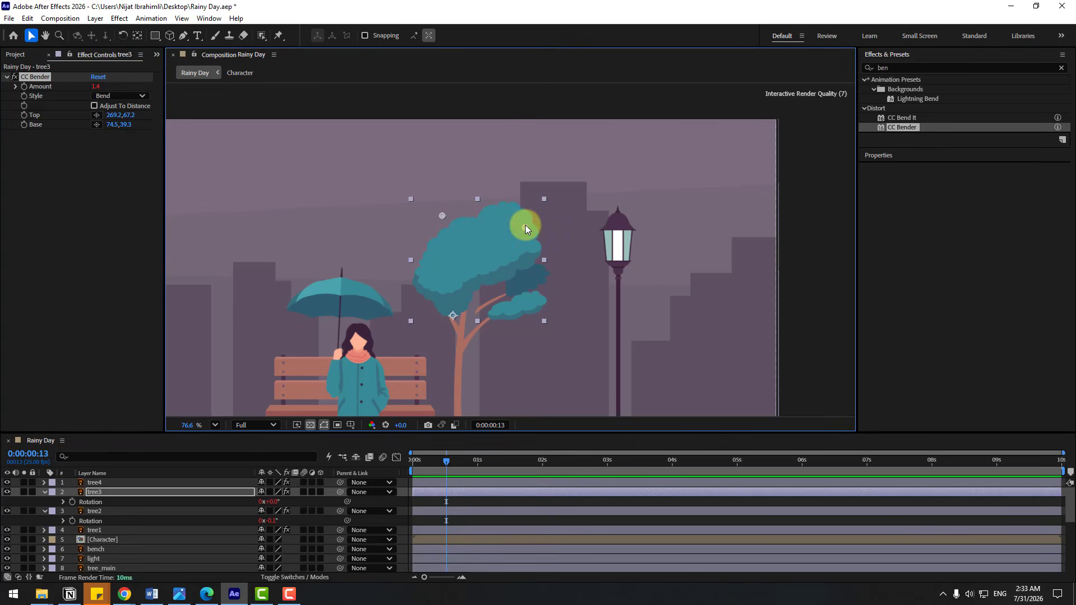
pyautogui.moveTo(442, 214); pyautogui.dragTo(473, 260)
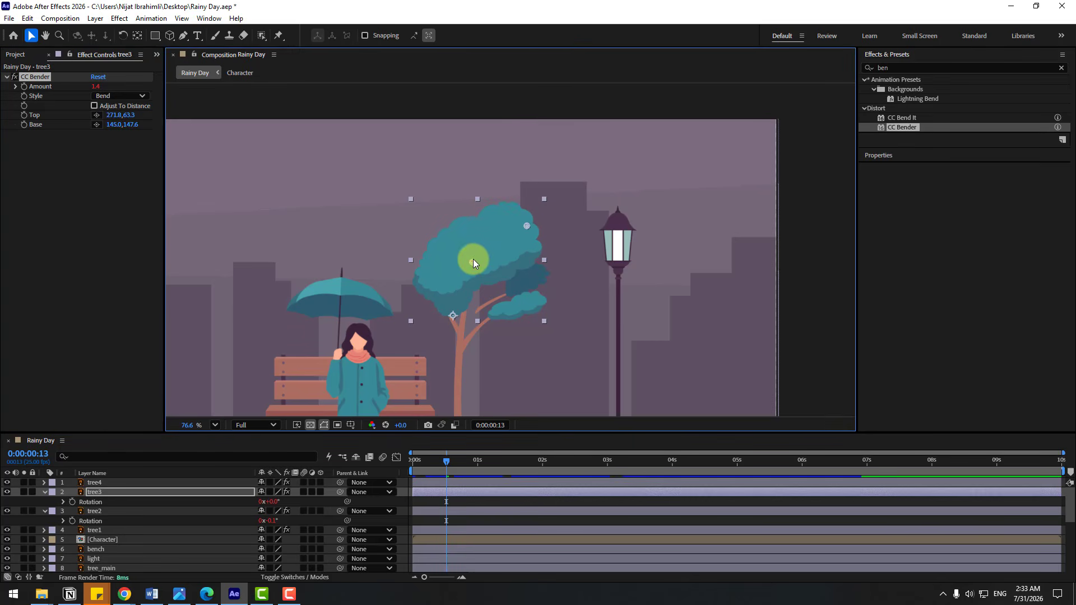
pyautogui.click(450, 481)
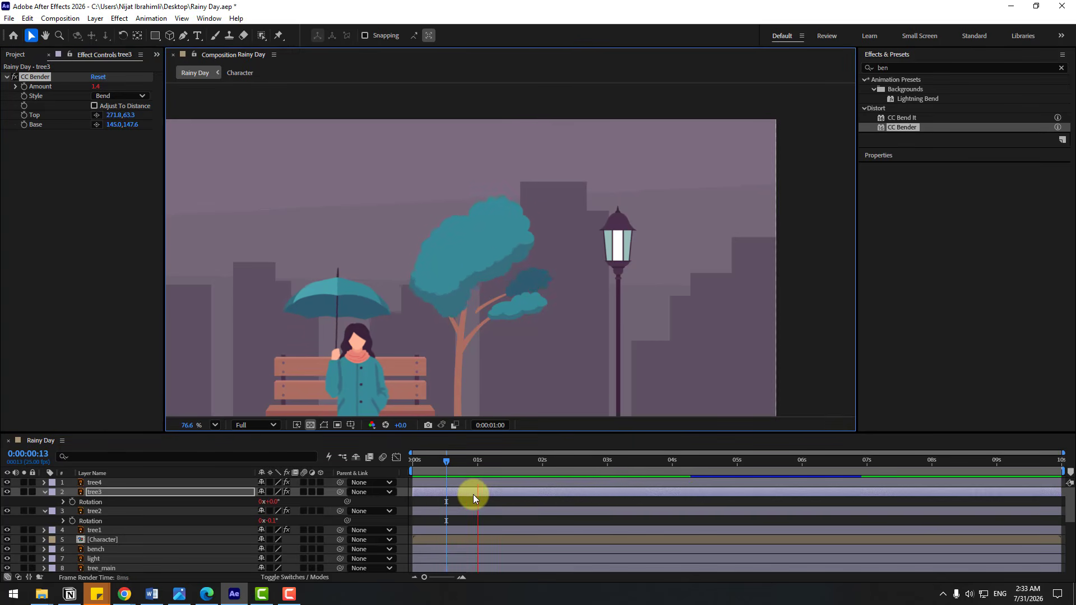
pyautogui.click(463, 461)
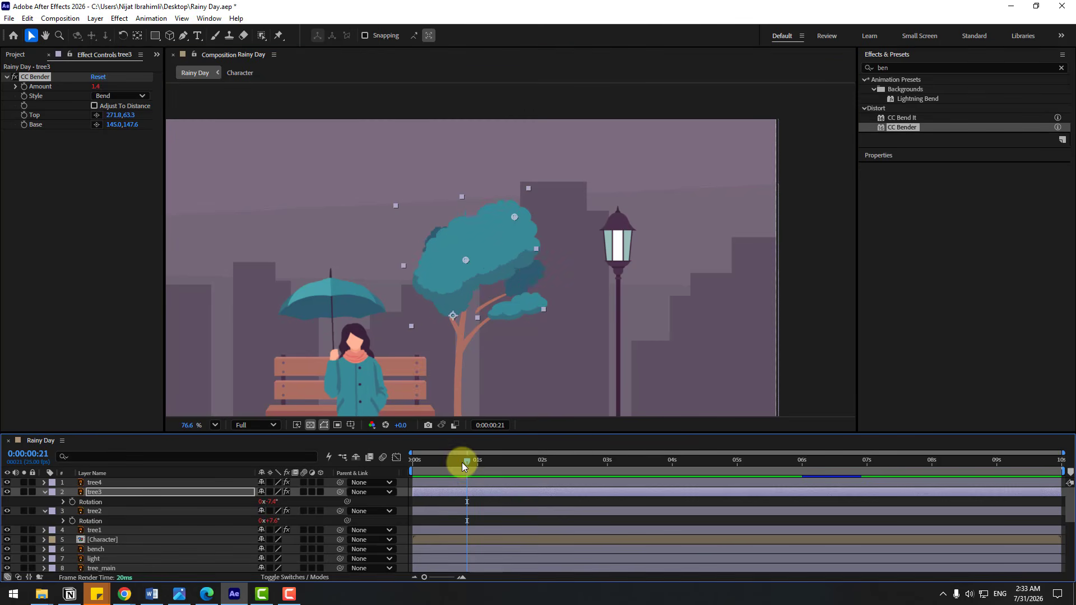
# Change tree3's Rotation expression to wiggle(1,10), preview the scene and return to the first frame
pyautogui.click(63, 502)
pyautogui.click(455, 514)
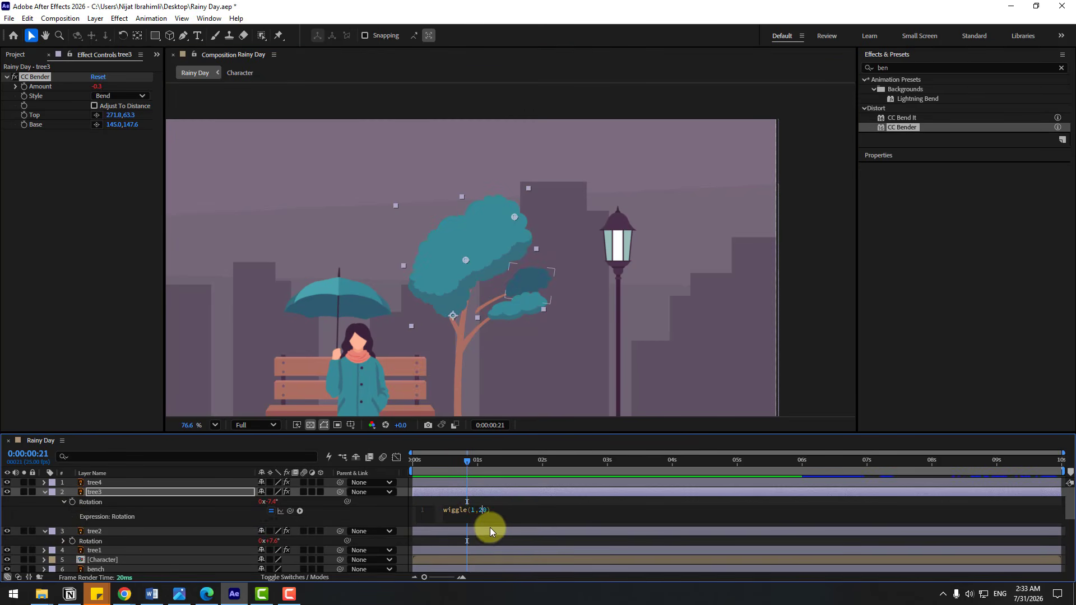
pyautogui.write('1')
pyautogui.click(486, 503)
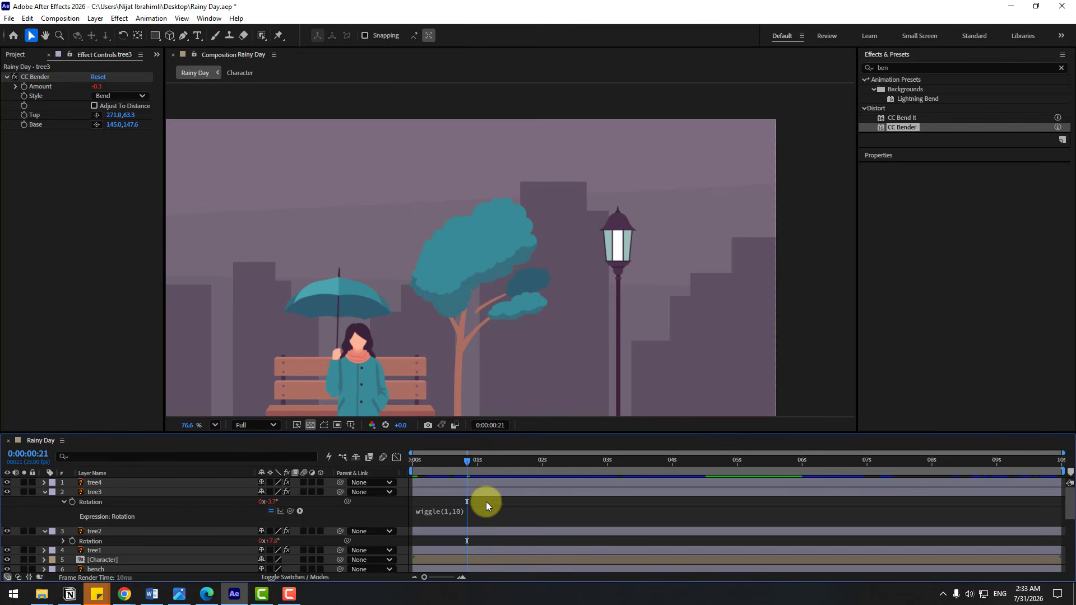
pyautogui.press('space')
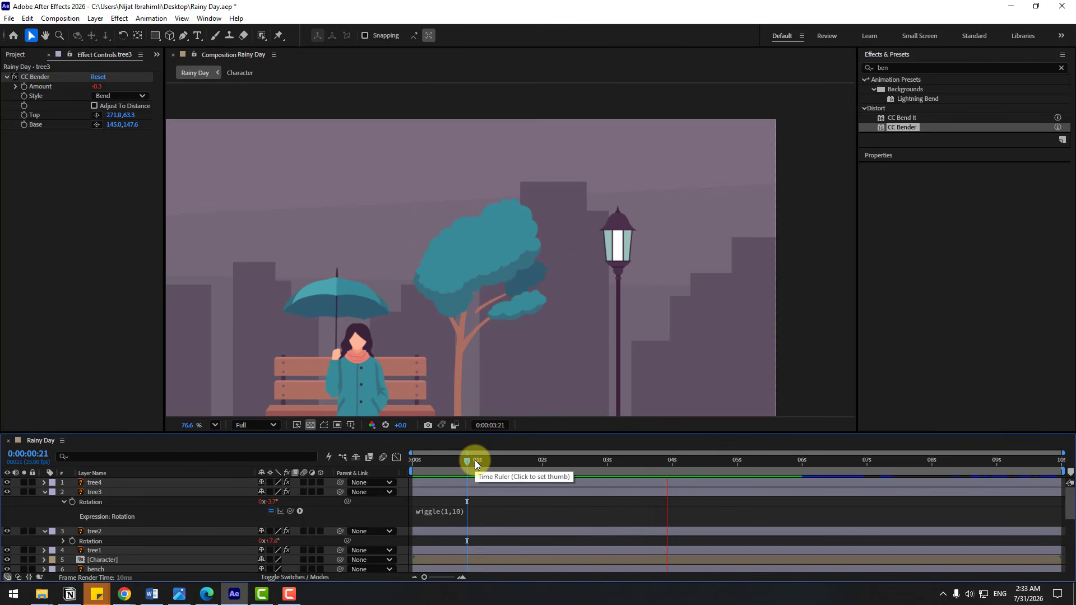
pyautogui.press('space')
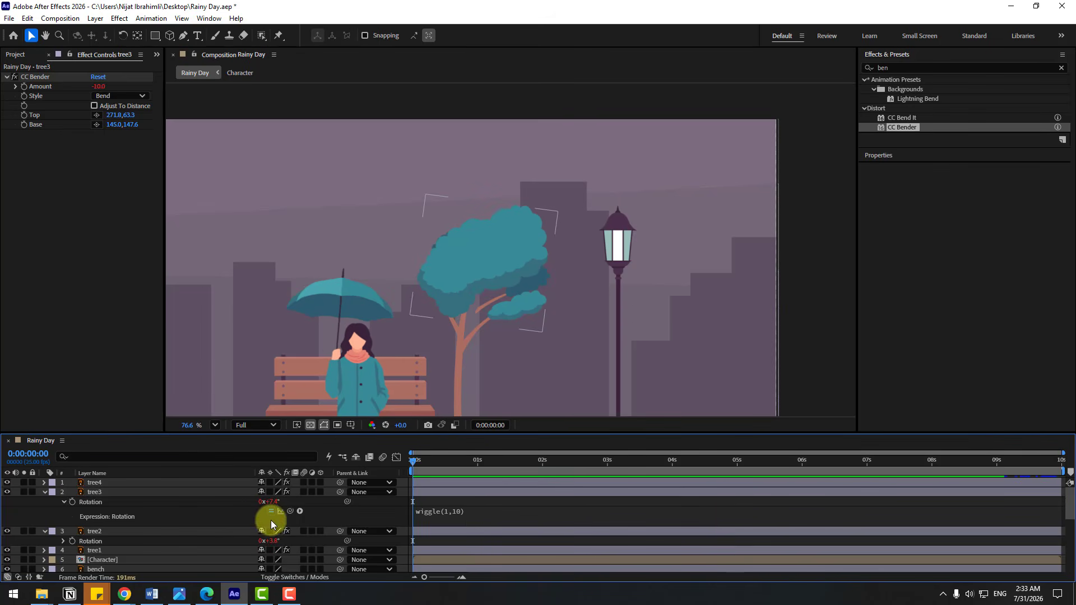
# Raise tree3's Rotation to about 24.4° at the first frame, preview the animation and collapse the layer
pyautogui.moveTo(276, 501); pyautogui.dragTo(286, 501)
pyautogui.press('space')
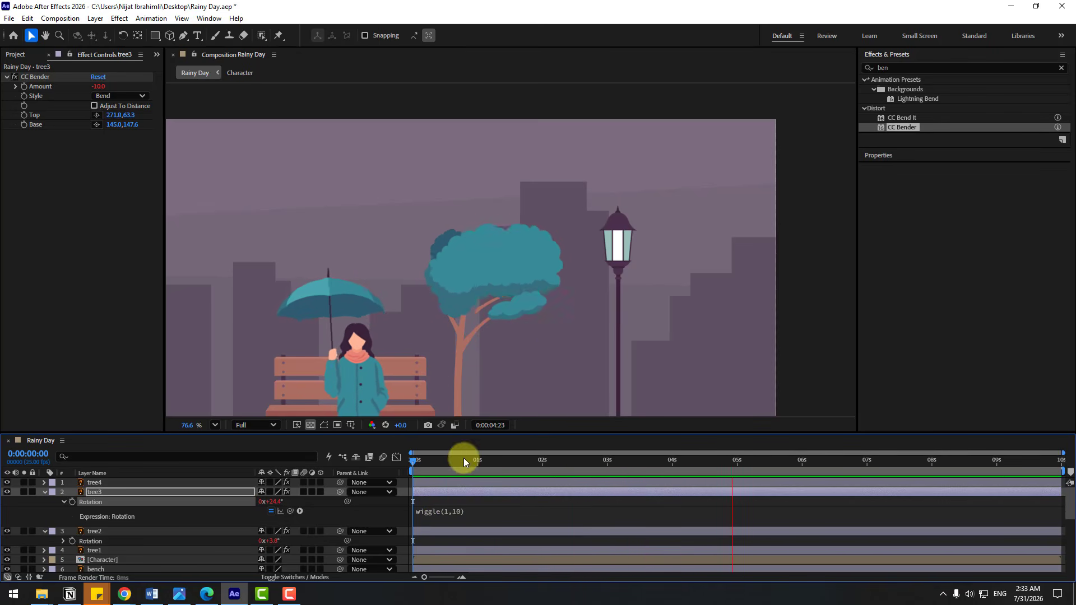
pyautogui.press('space')
pyautogui.click(45, 492)
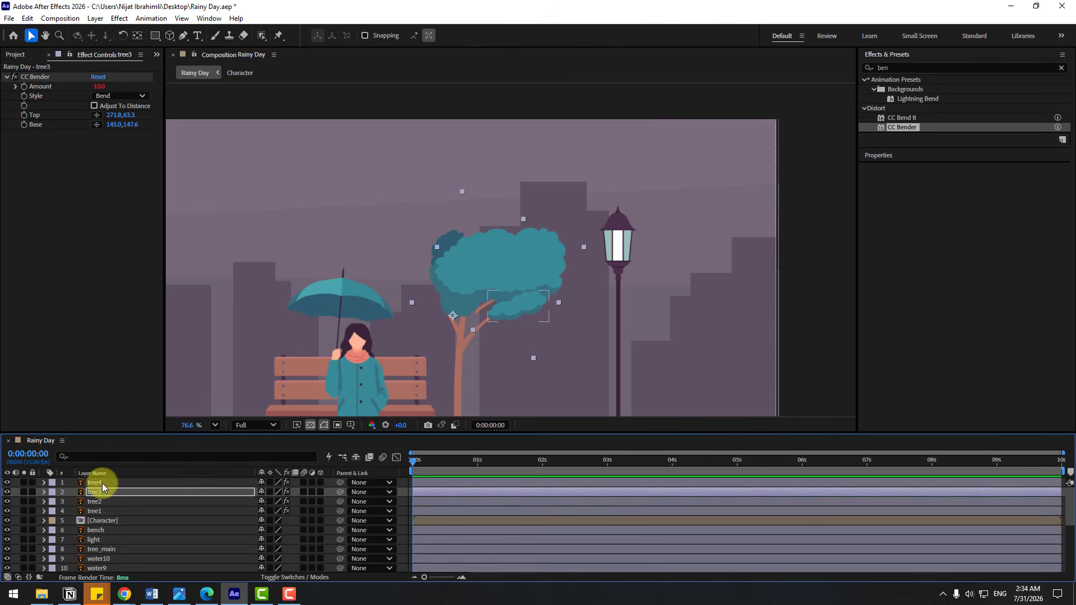
# Parent the tree4, tree3, tree2 and tree1 layers to tree_main
pyautogui.click(102, 483)
pyautogui.keyDown('shift'); pyautogui.click(102, 492); pyautogui.keyUp('shift')
pyautogui.keyDown('shift'); pyautogui.click(101, 502); pyautogui.keyUp('shift')
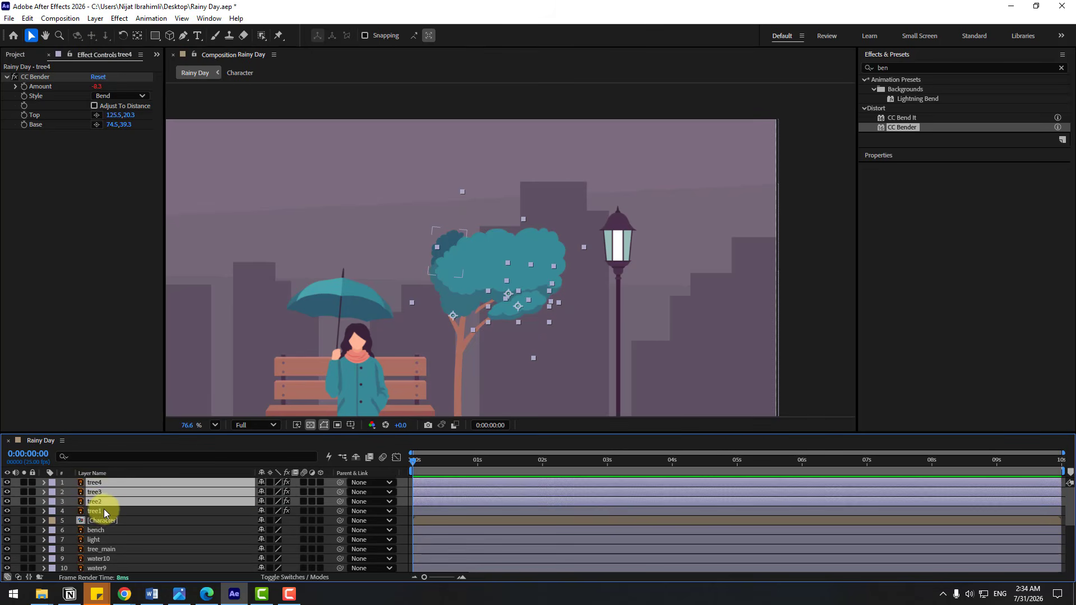
pyautogui.keyDown('shift'); pyautogui.click(103, 511); pyautogui.keyUp('shift')
pyautogui.scroll(-1, 367, 490)
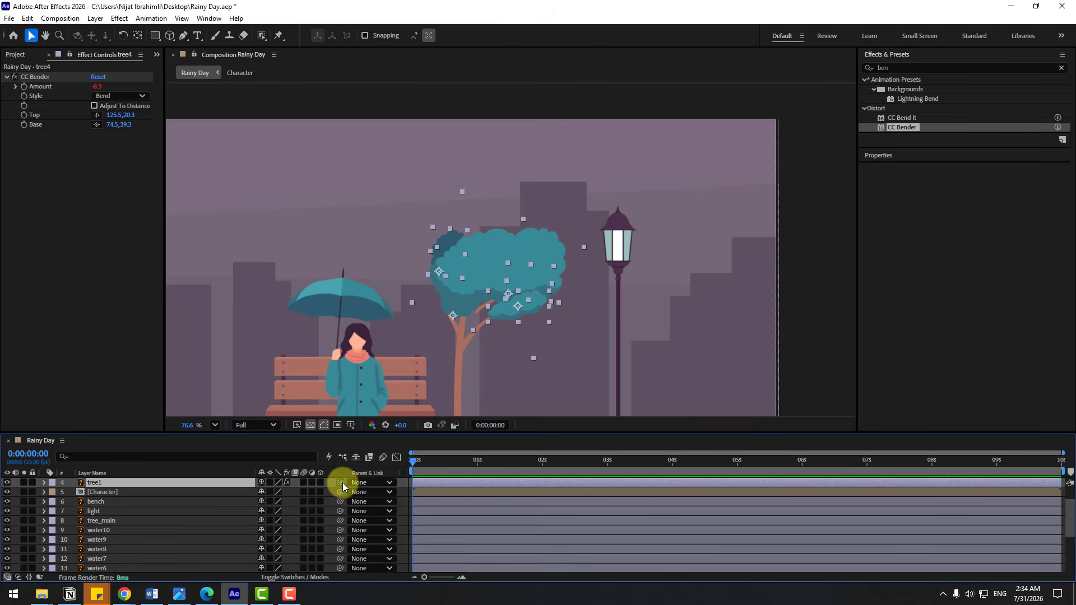
pyautogui.moveTo(342, 483); pyautogui.dragTo(103, 548)
# Move the tree_main layer's anchor point to the base of the trunk and return to the Selection tool
pyautogui.click(107, 549)
pyautogui.click(451, 286)
pyautogui.moveTo(451, 286); pyautogui.dragTo(462, 154)
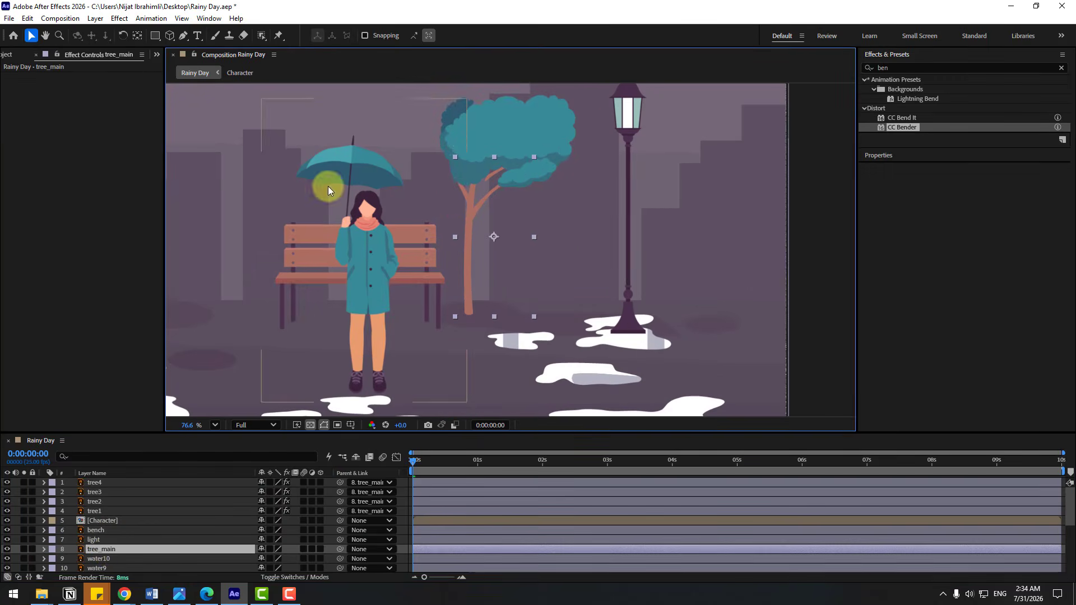
pyautogui.click(138, 37)
pyautogui.moveTo(491, 235); pyautogui.dragTo(468, 312)
pyautogui.click(30, 35)
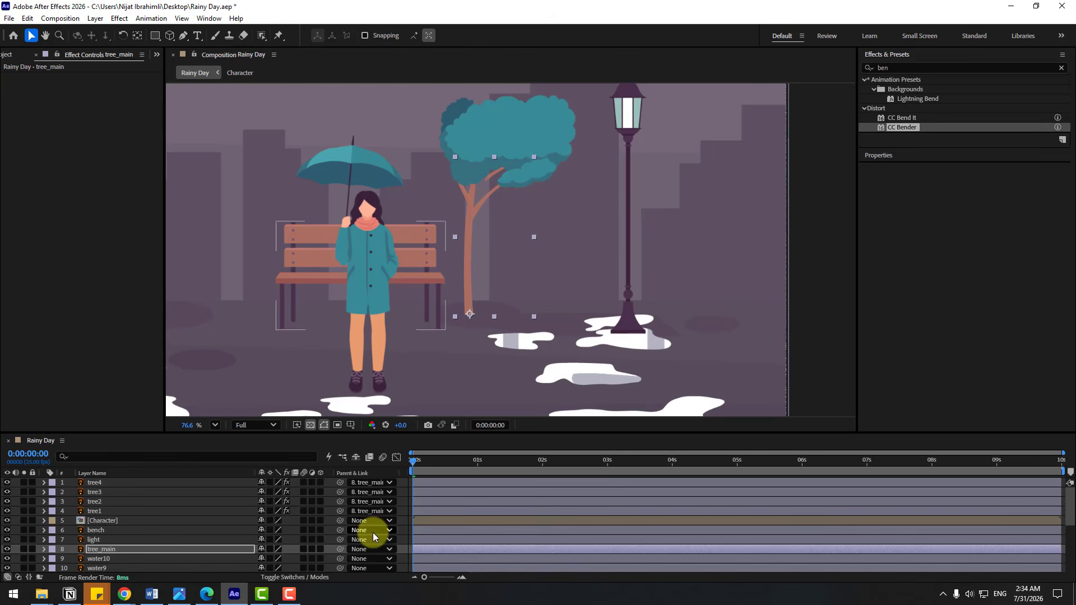
# Paste the copied wiggle(1,20) expression onto tree_main's Rotation and reveal the expression
pyautogui.press('r')
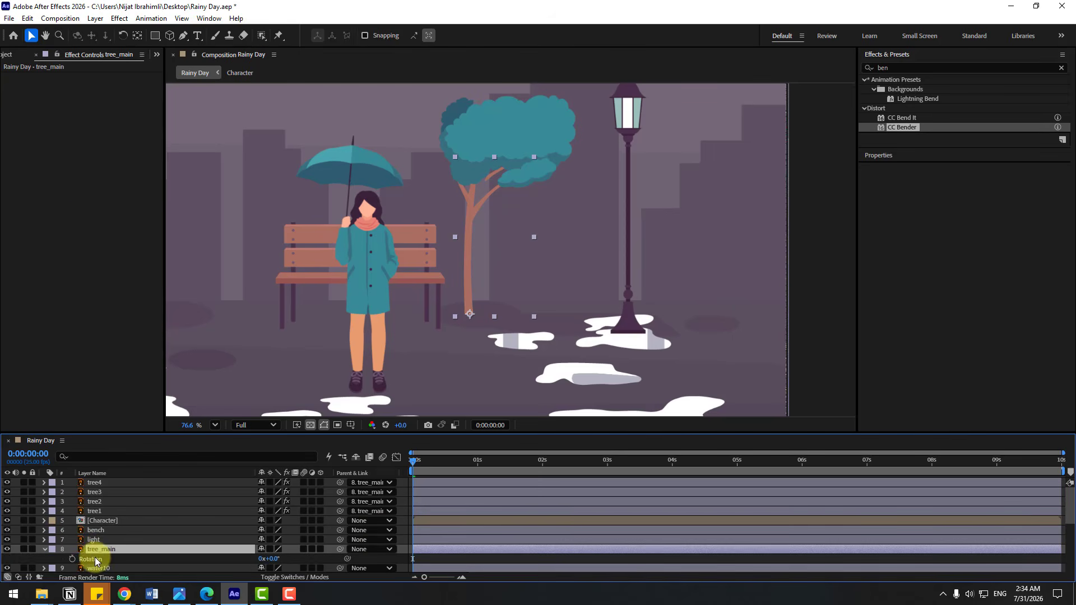
pyautogui.click(27, 18)
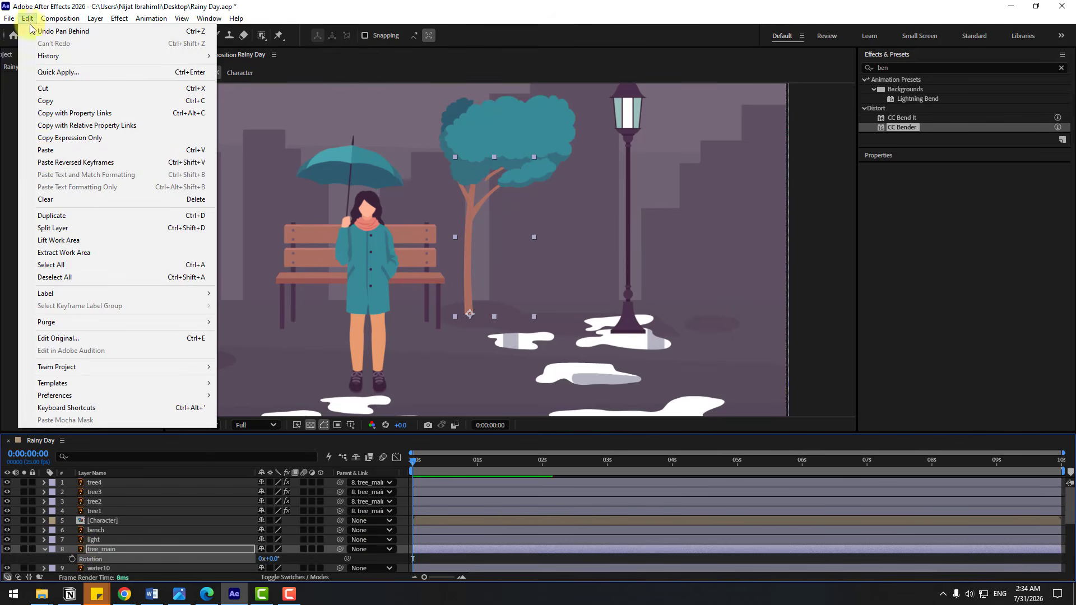
pyautogui.click(47, 156)
pyautogui.scroll(-1, 137, 548)
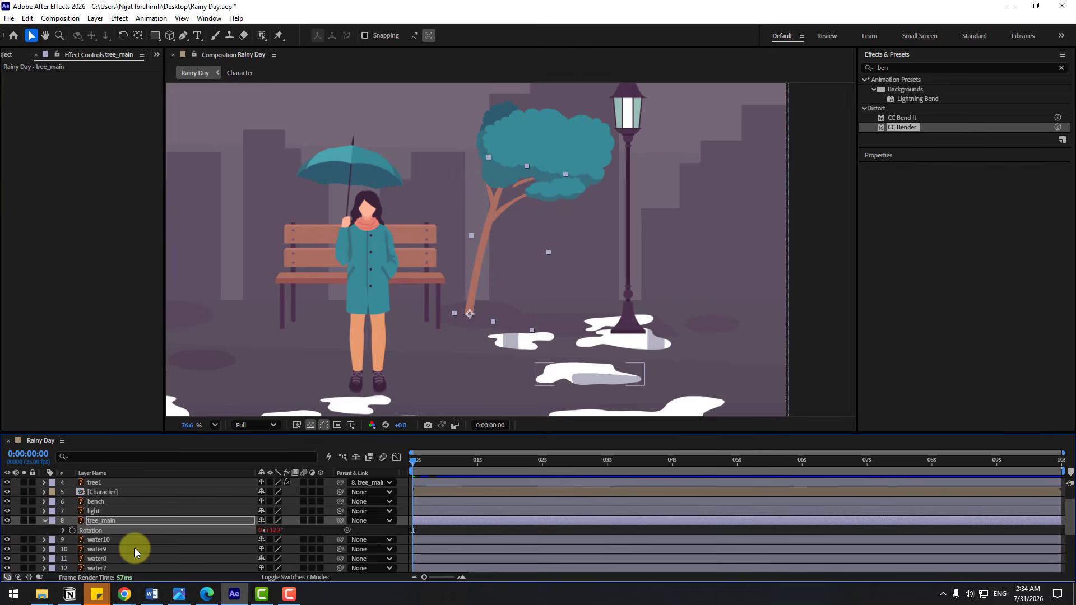
pyautogui.click(64, 531)
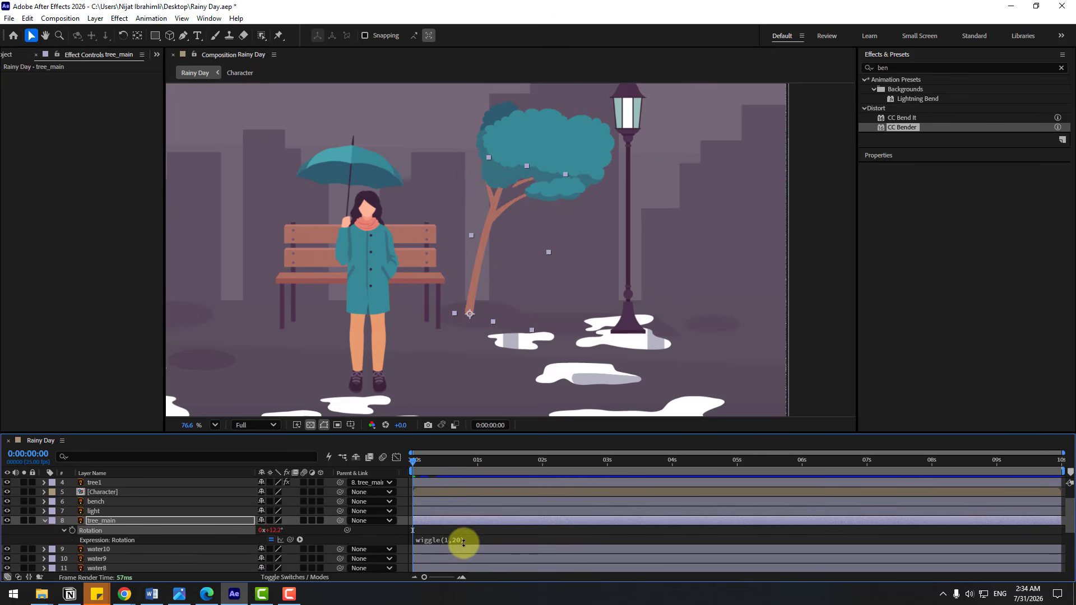
# Change tree_main's Rotation expression to wiggle(1,10) and preview the sway
pyautogui.click(461, 544)
pyautogui.click(479, 540)
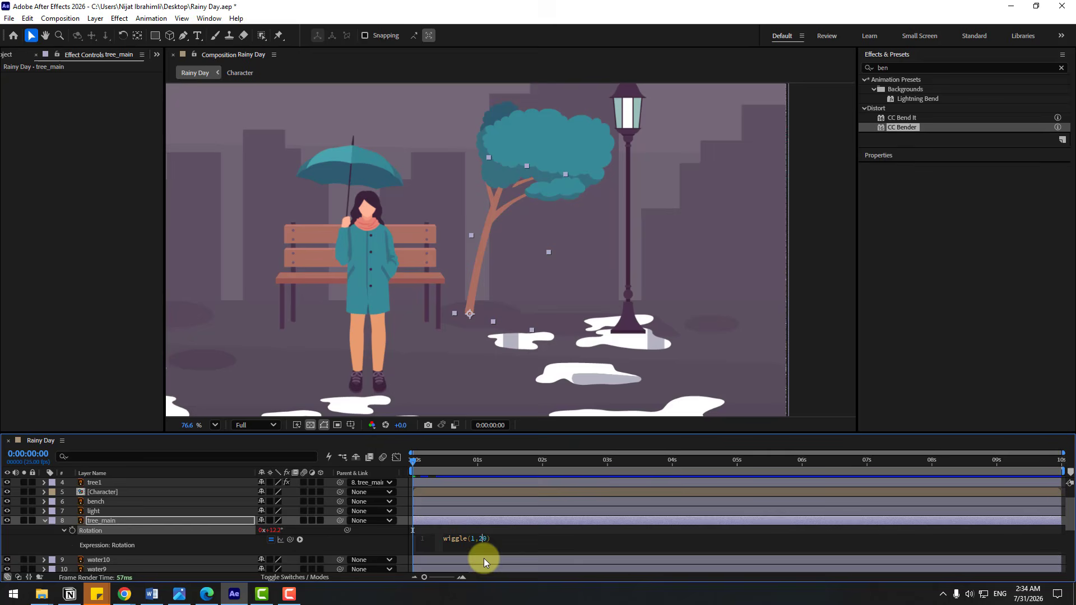
pyautogui.press('BackSpace')
pyautogui.write('1')
pyautogui.click(477, 529)
pyautogui.press('space')
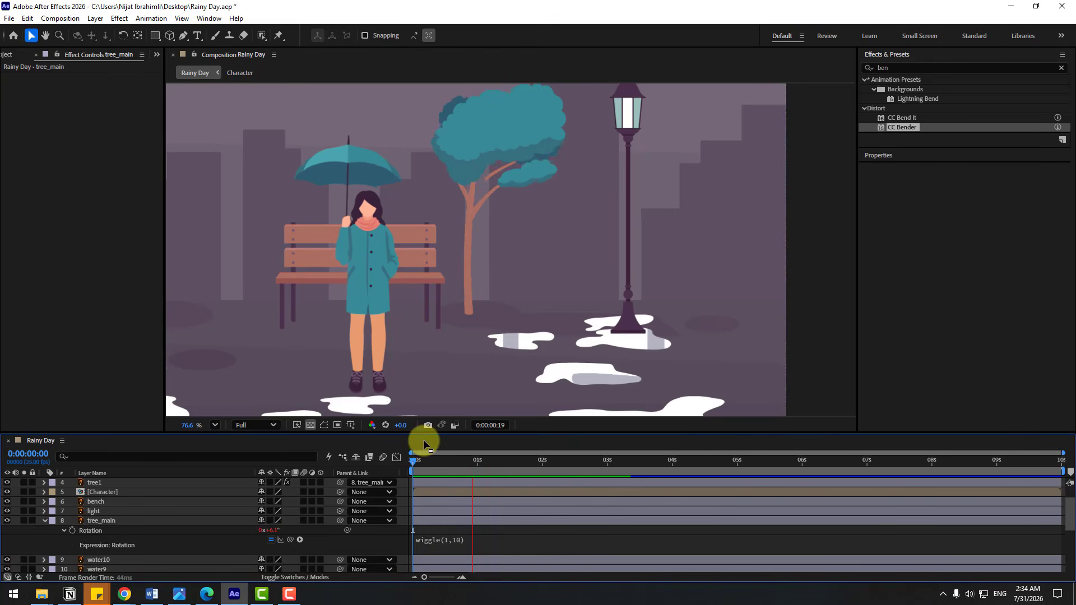
# Set tree_main's Rotation expression to wiggle(1,5) and preview the whole scene with the view fitted up to 100%
pyautogui.click(458, 545)
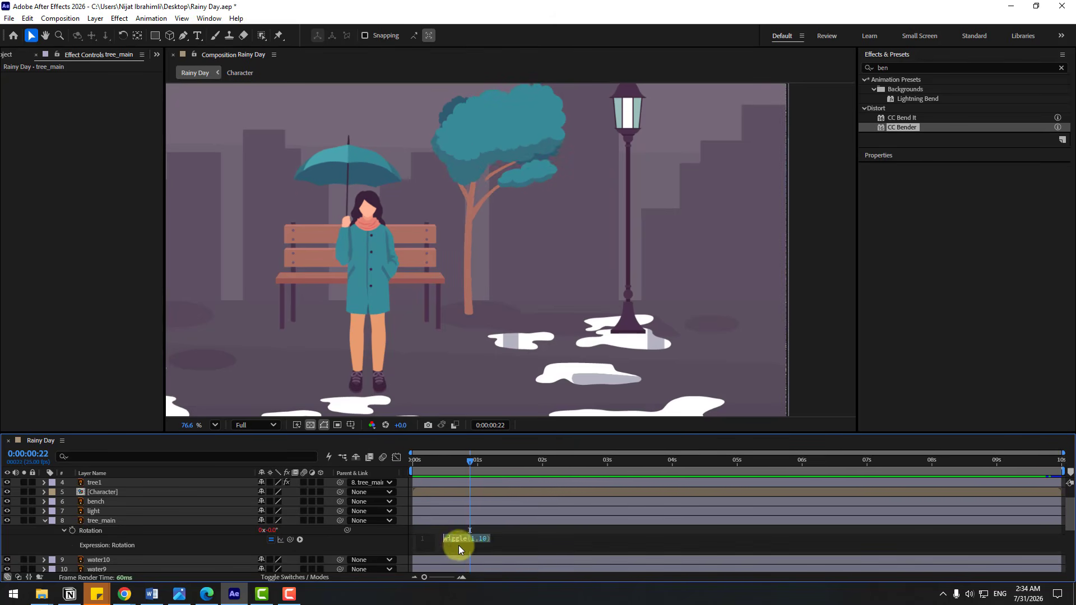
pyautogui.press('BackSpace')
pyautogui.press('BackSpace')
pyautogui.write('5')
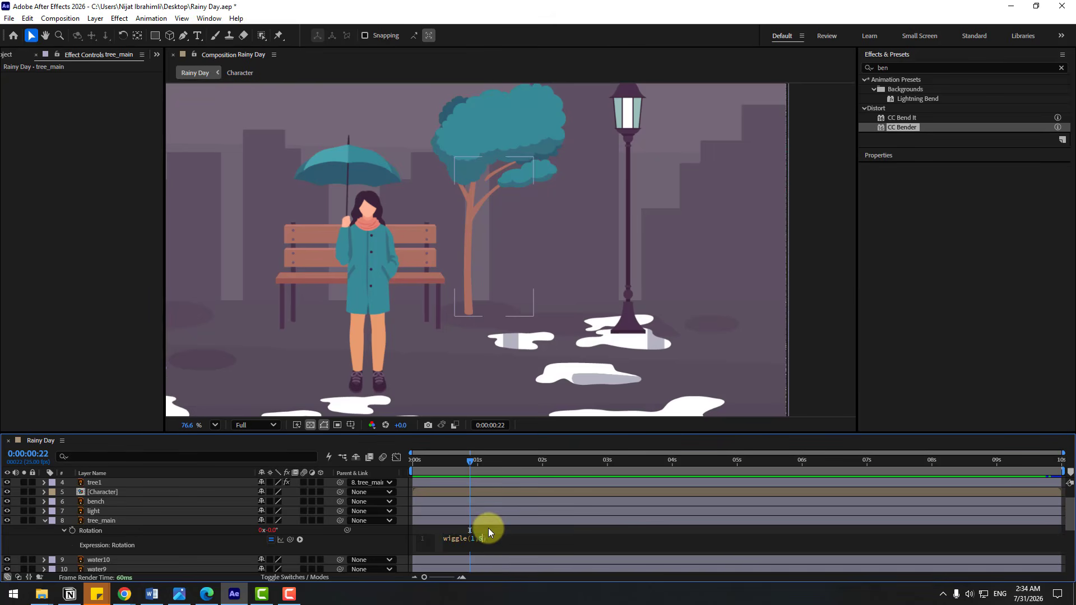
pyautogui.click(488, 529)
pyautogui.press('space')
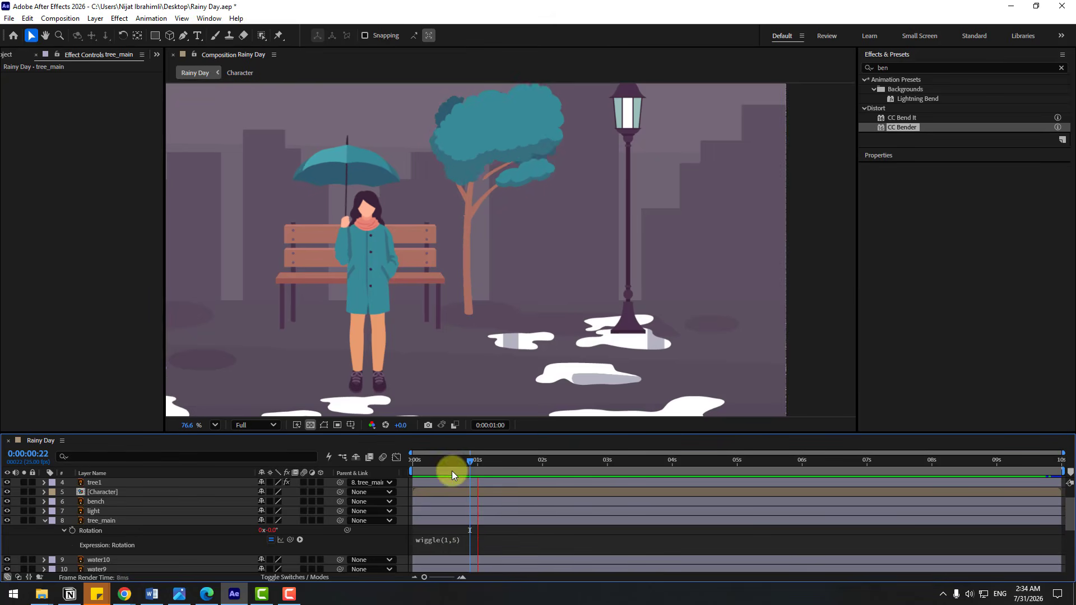
pyautogui.click(215, 425)
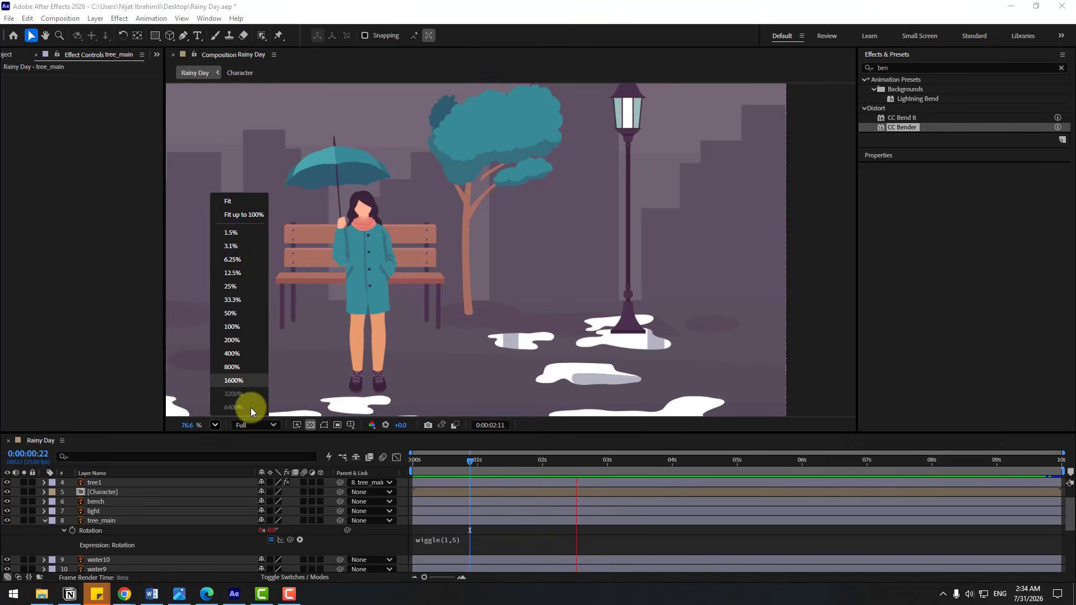
pyautogui.click(244, 214)
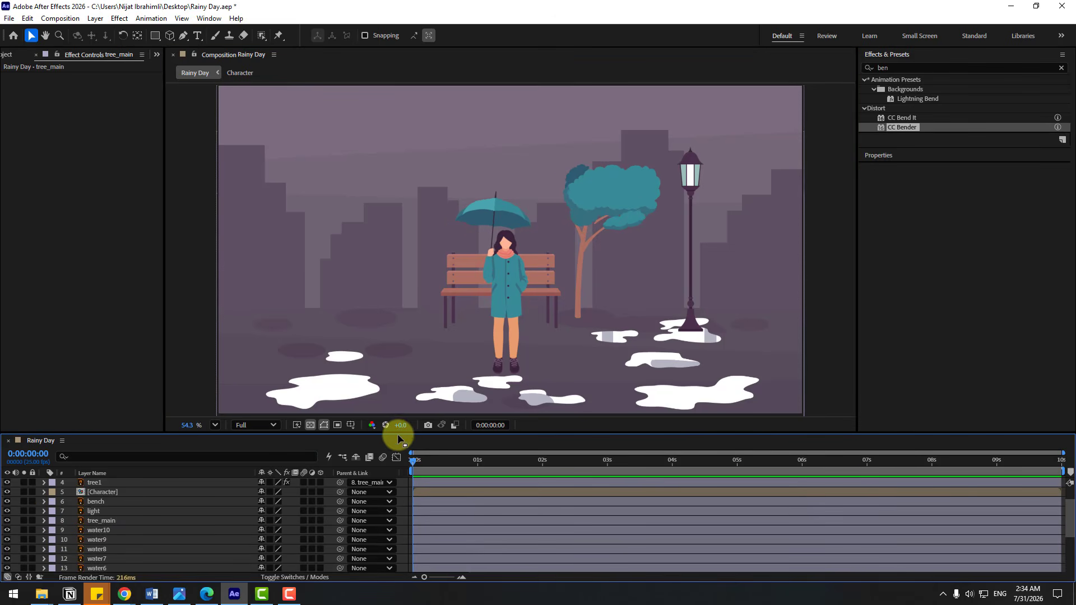
# Enlarge the timeline area to show more layers and save the project
pyautogui.moveTo(398, 432); pyautogui.dragTo(392, 341)
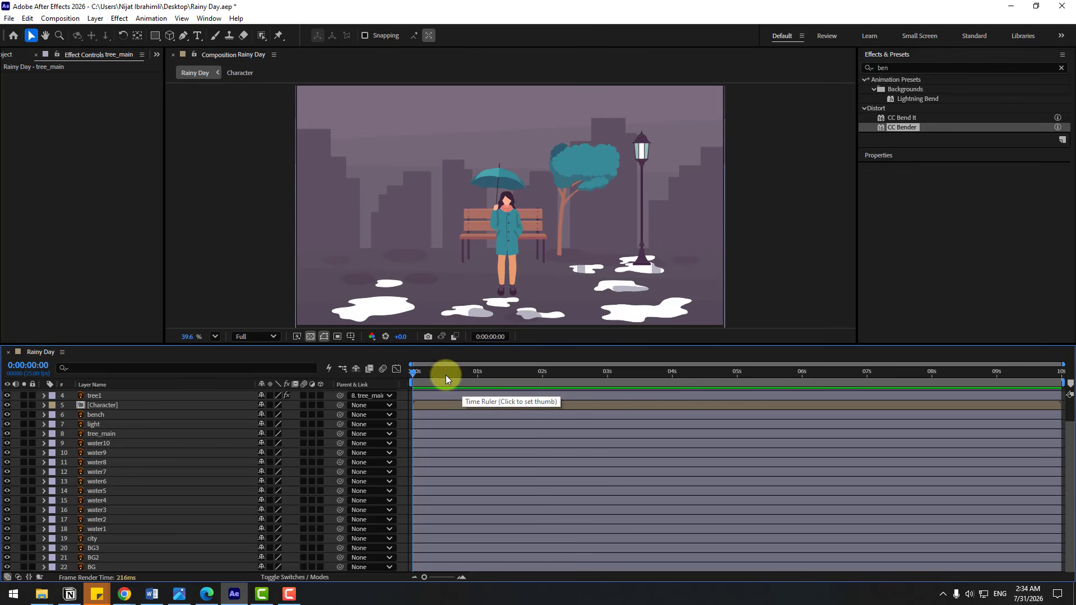
pyautogui.scroll(2, 446, 387)
pyautogui.hotkey('ctrl', 's')
# Add a new adjustment layer above all layers and name it rain
pyautogui.click(96, 19)
pyautogui.moveTo(112, 31)
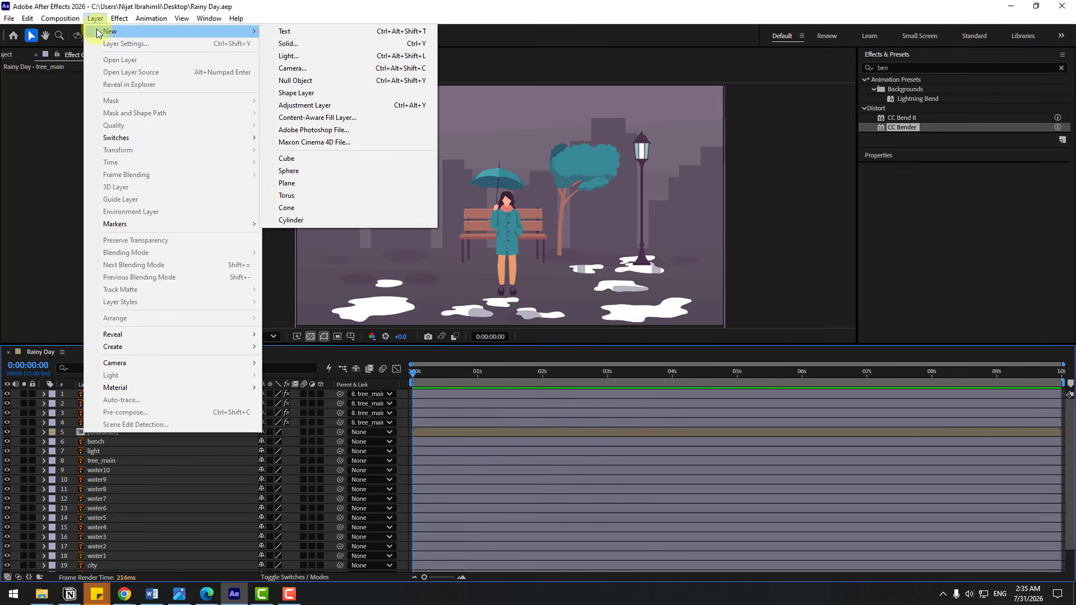
pyautogui.click(307, 105)
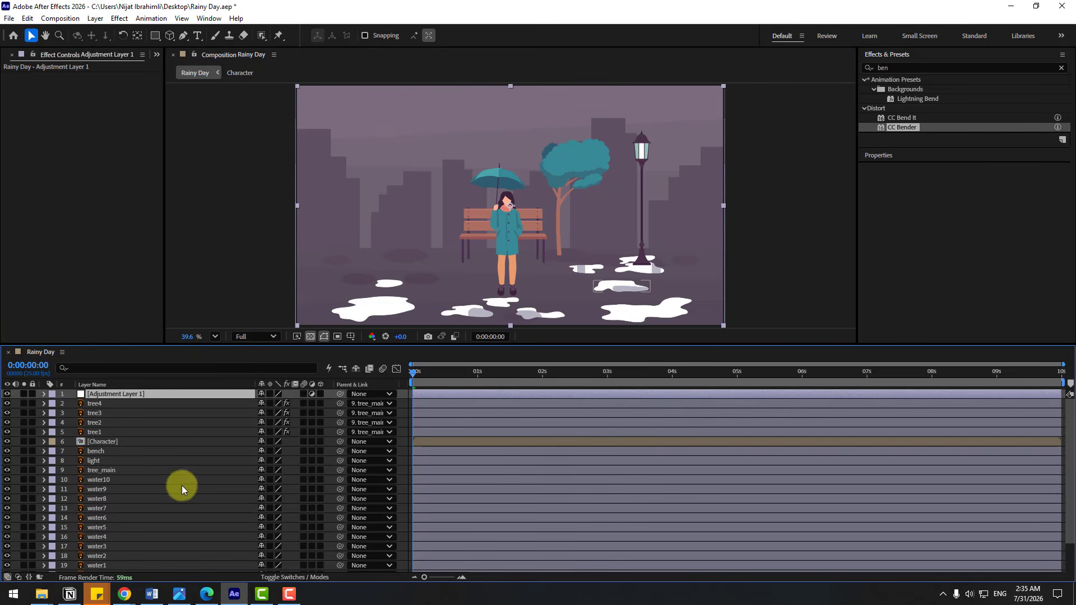
pyautogui.press('Return')
pyautogui.write('rain')
pyautogui.press('Return')
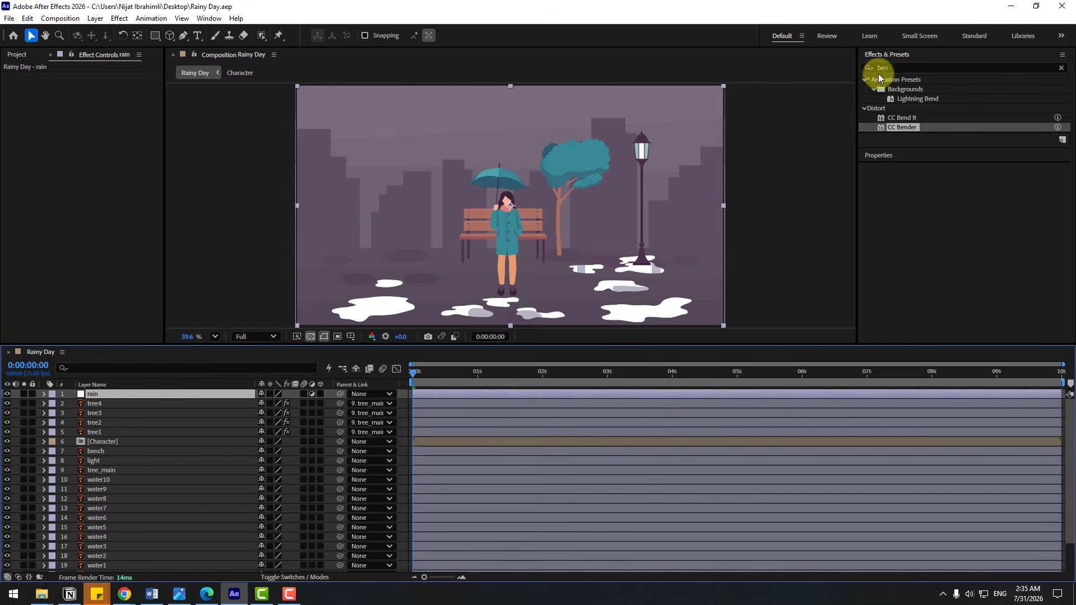
# Apply CC Rainfall to the rain layer with Drops 6200, Size 3.01, Scene Depth 6020 and Wind 4320
pyautogui.click(891, 68)
pyautogui.click(891, 67)
pyautogui.write('cc rain')
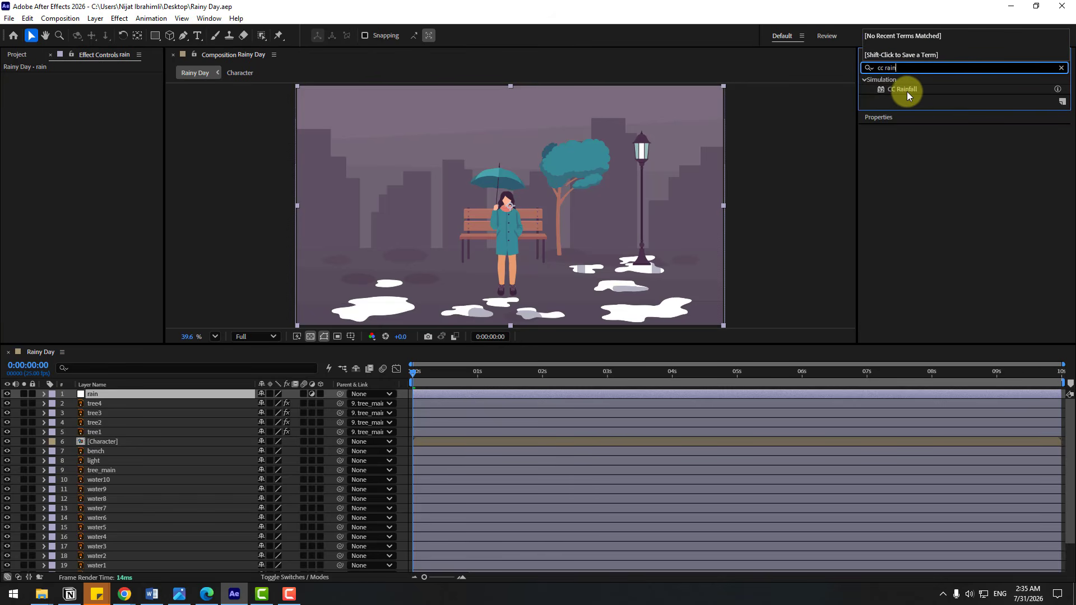
pyautogui.moveTo(906, 95); pyautogui.dragTo(100, 396)
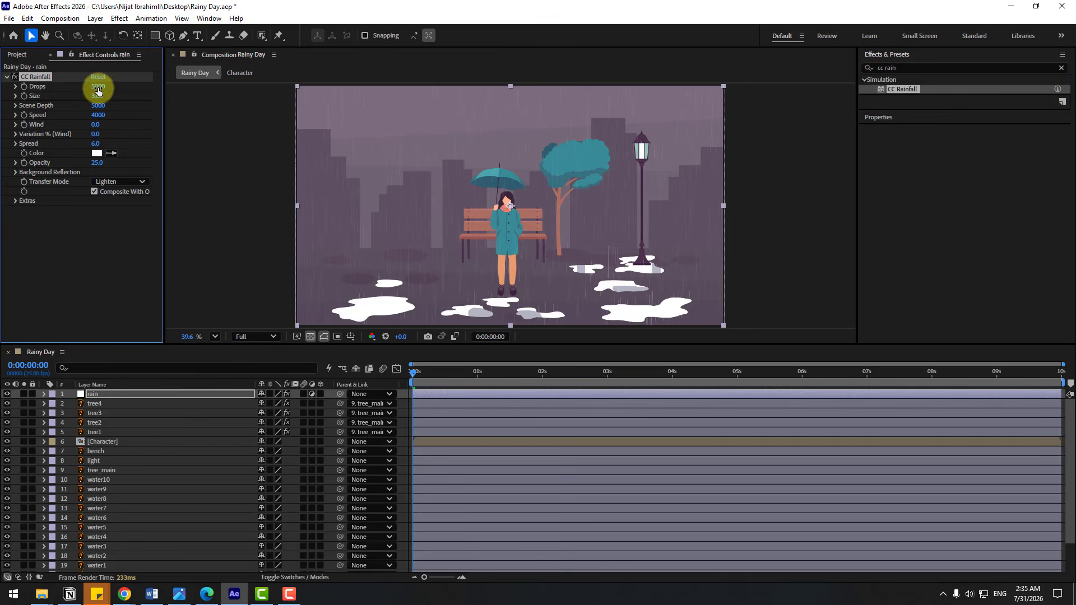
pyautogui.moveTo(100, 93); pyautogui.dragTo(313, 101)
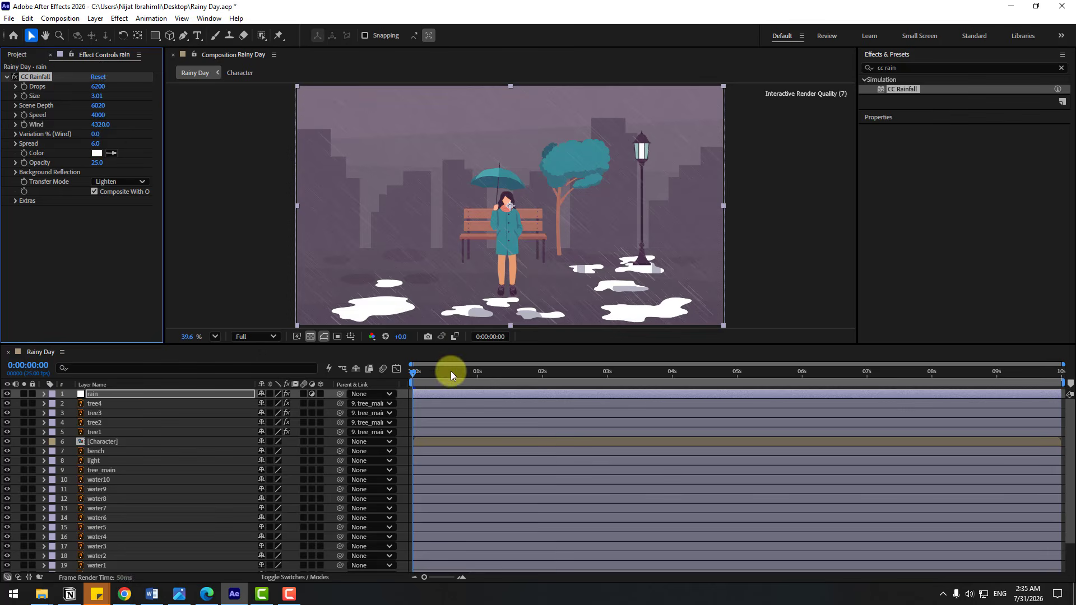
# Set the preview resolution to Quarter, enlarge the composition view and preview the rain from the first frame
pyautogui.moveTo(423, 372); pyautogui.dragTo(396, 381)
pyautogui.click(250, 338)
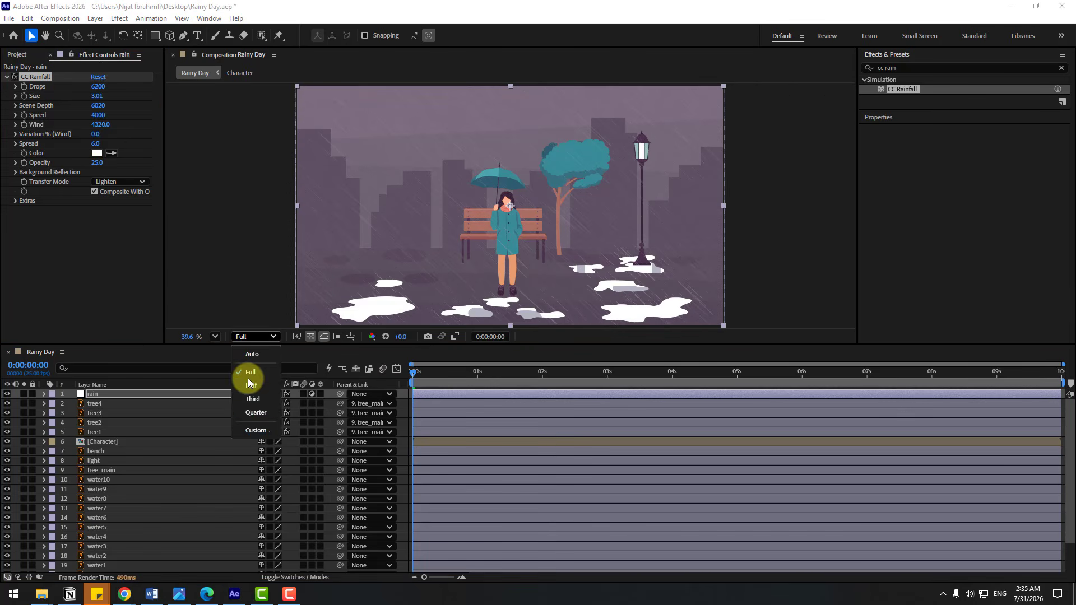
pyautogui.click(251, 418)
pyautogui.moveTo(276, 344); pyautogui.dragTo(241, 431)
pyautogui.moveTo(424, 461); pyautogui.dragTo(409, 469)
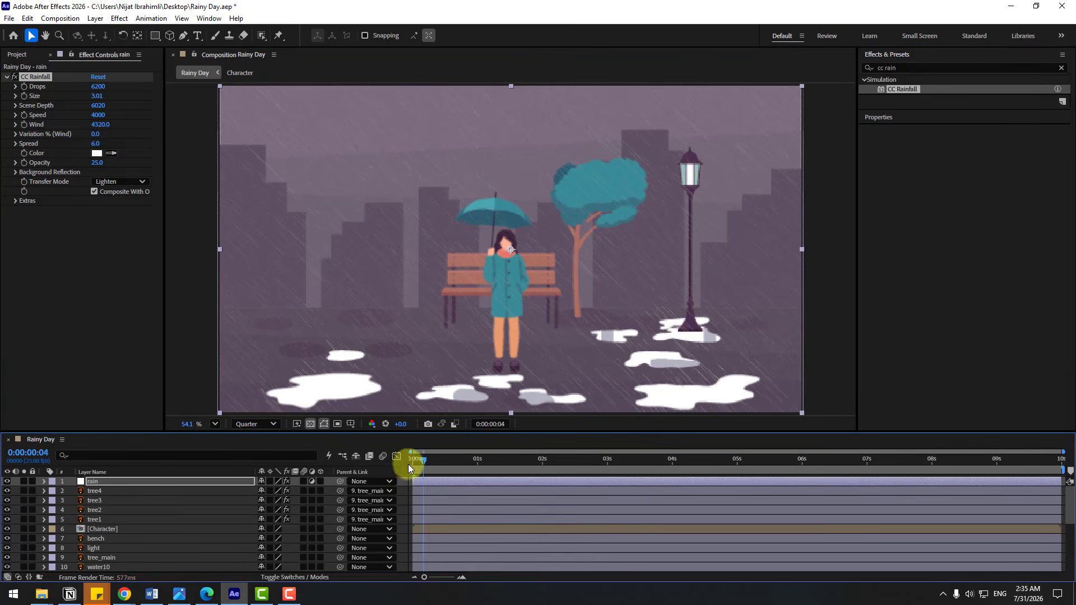
pyautogui.press('space')
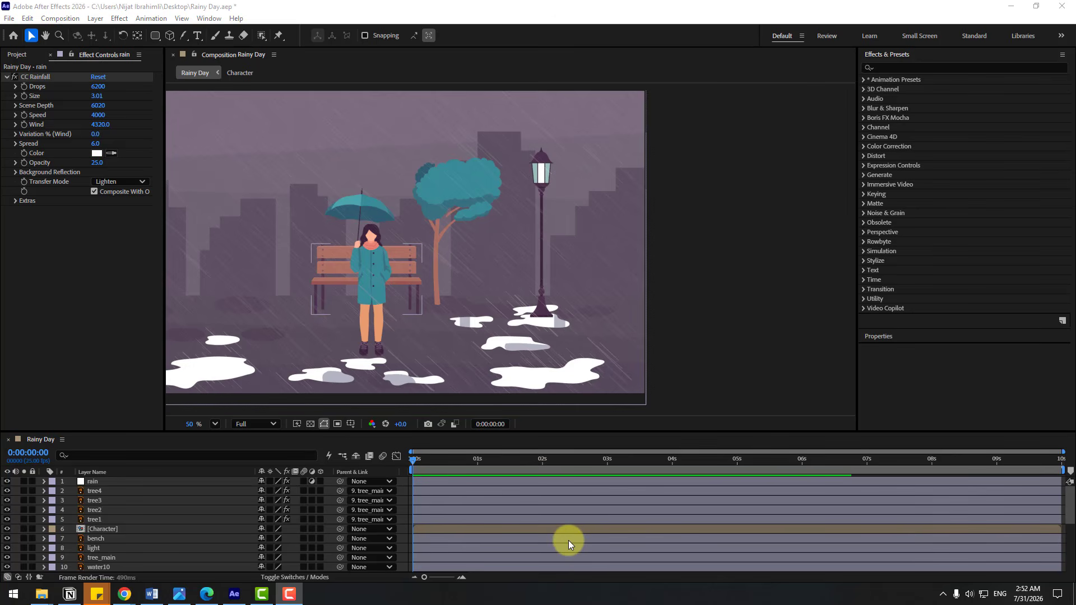
# Solo the light layer and draw a yellow rounded rectangle about 64.8 × 17.8 across the top of the lamp's glass on a new shape layer
pyautogui.click(96, 548)
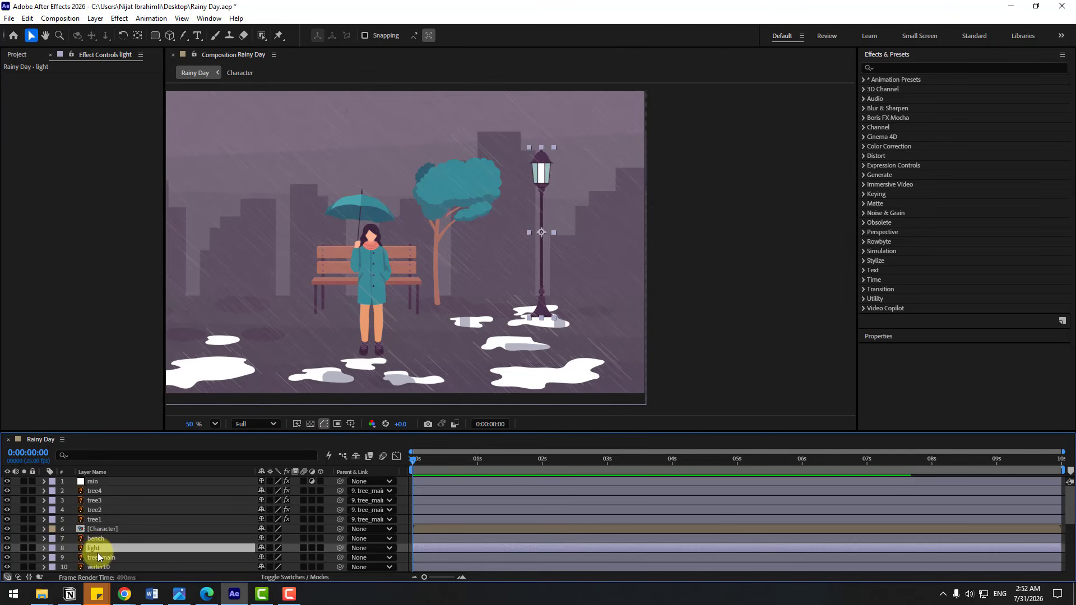
pyautogui.click(25, 546)
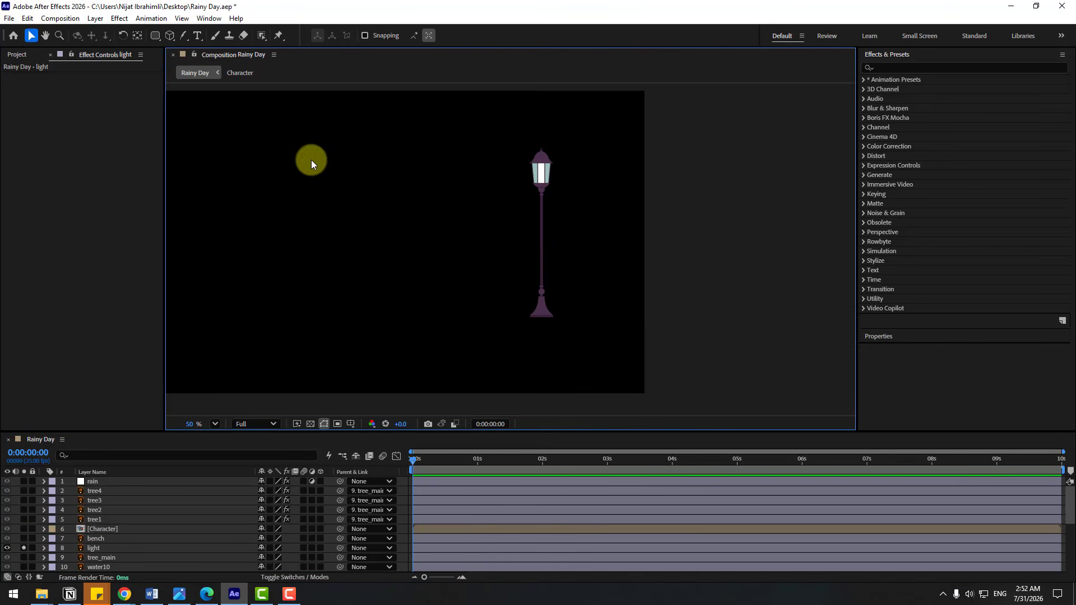
pyautogui.moveTo(160, 37); pyautogui.dragTo(201, 53)
pyautogui.scroll(10, 550, 208)
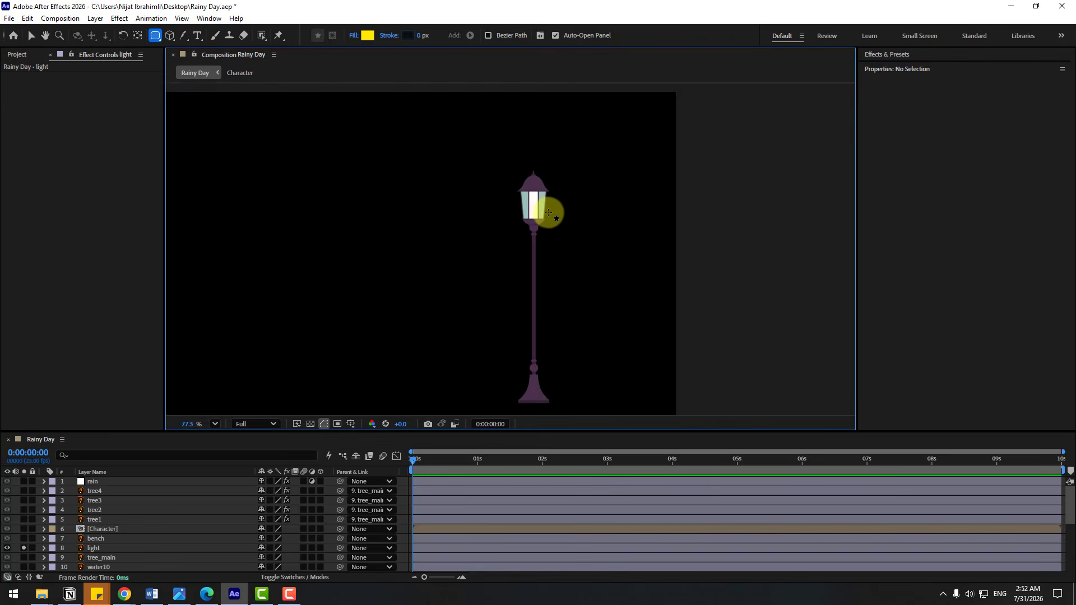
pyautogui.moveTo(448, 148); pyautogui.dragTo(538, 173)
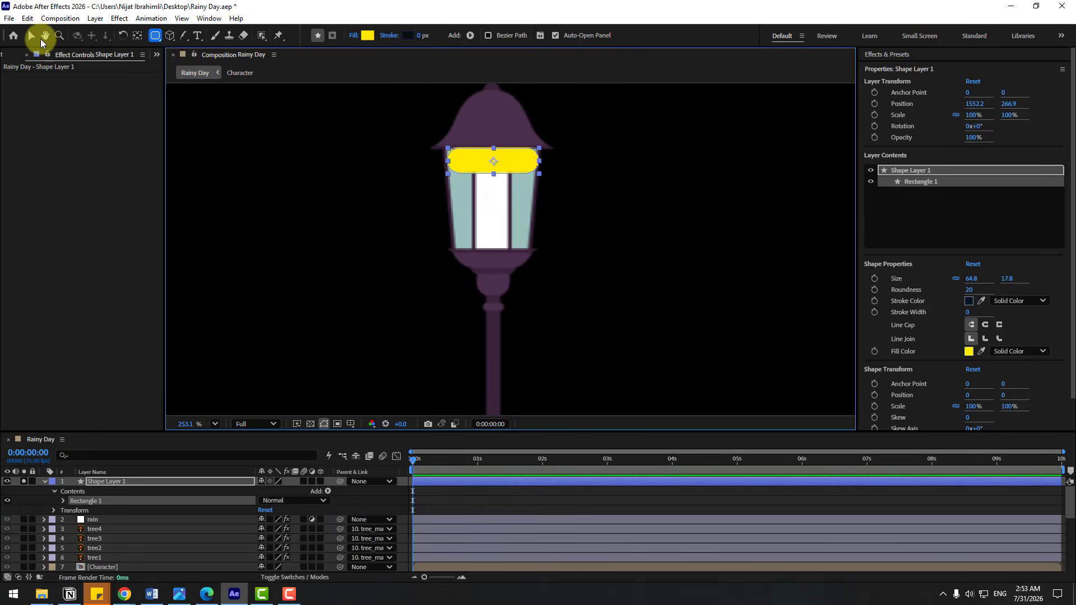
# Change the rounded rectangle's fill to a slightly darker golden yellow
pyautogui.click(31, 36)
pyautogui.click(464, 35)
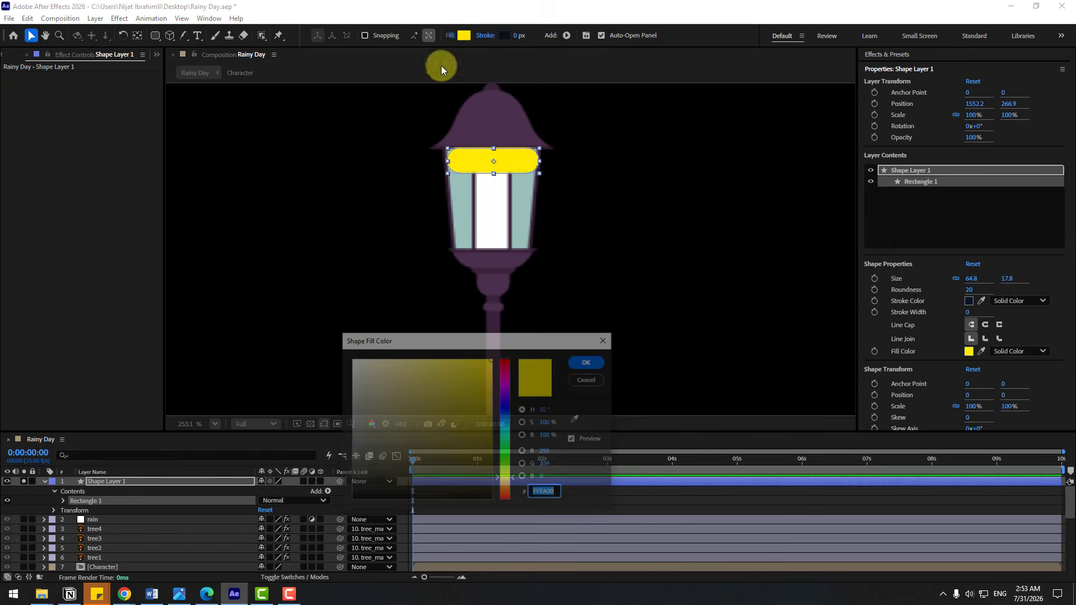
pyautogui.click(509, 480)
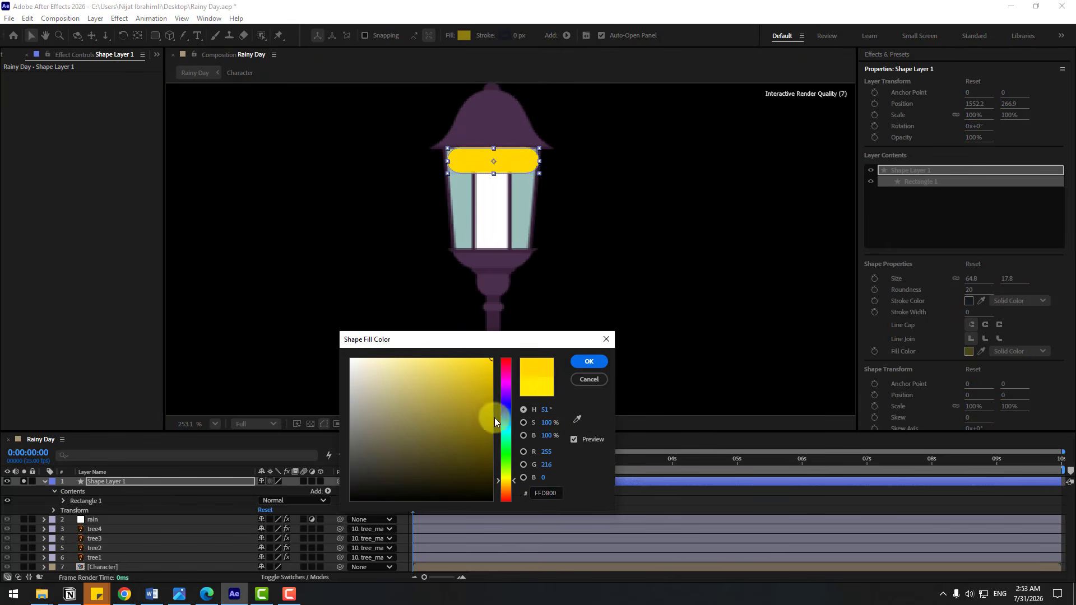
pyautogui.moveTo(489, 376); pyautogui.dragTo(490, 366)
pyautogui.click(583, 363)
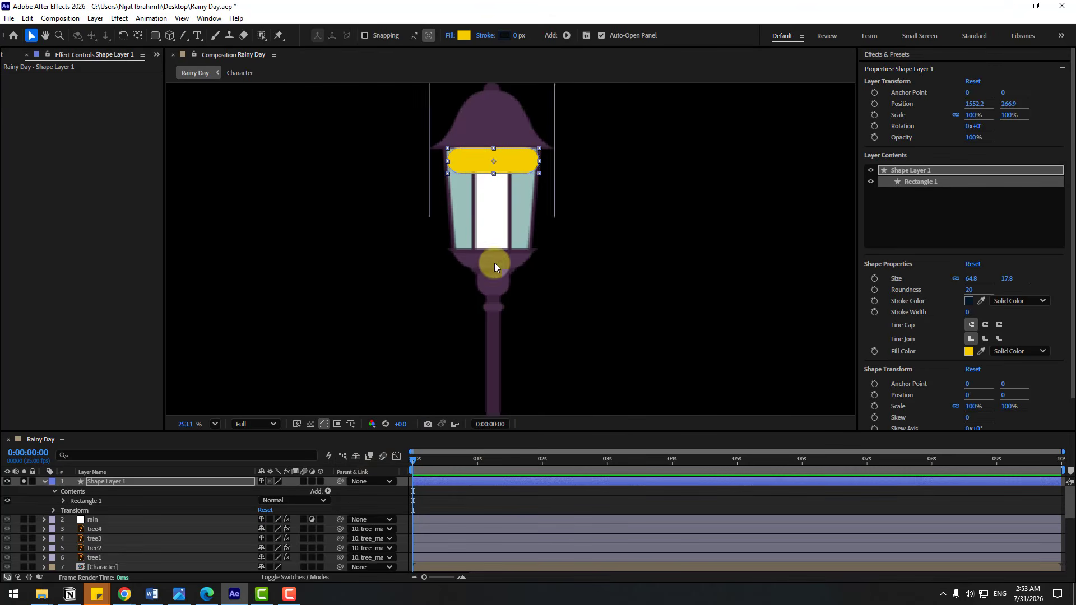
# Find the CC Radial Fast Blur effect and apply it to the lamp's yellow shape layer
pyautogui.press('h')
pyautogui.scroll(-3, 505, 291)
pyautogui.press('v')
pyautogui.click(885, 55)
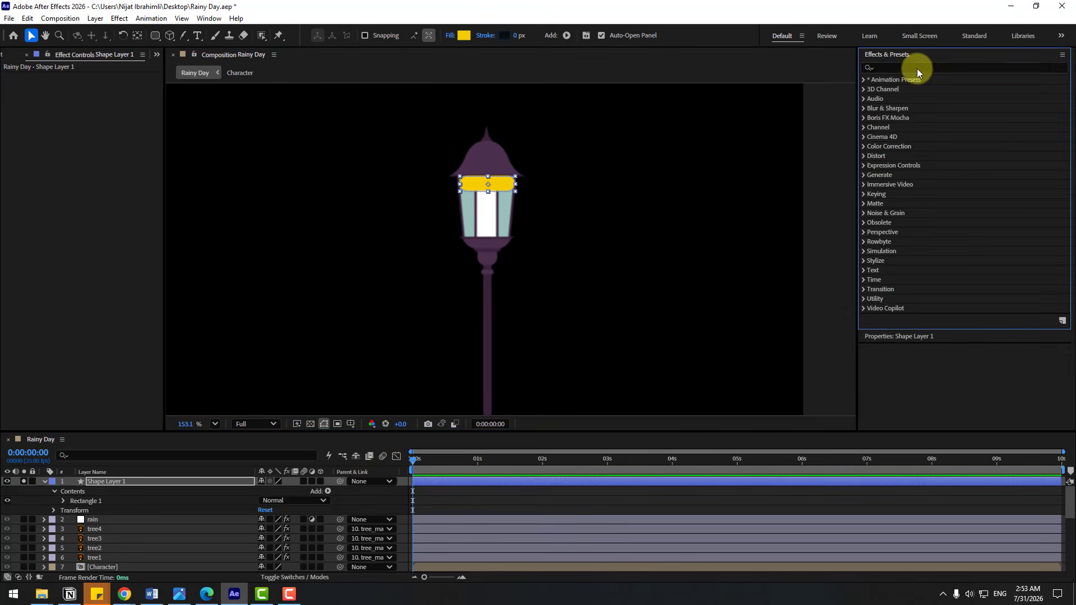
pyautogui.click(926, 67)
pyautogui.write('cc')
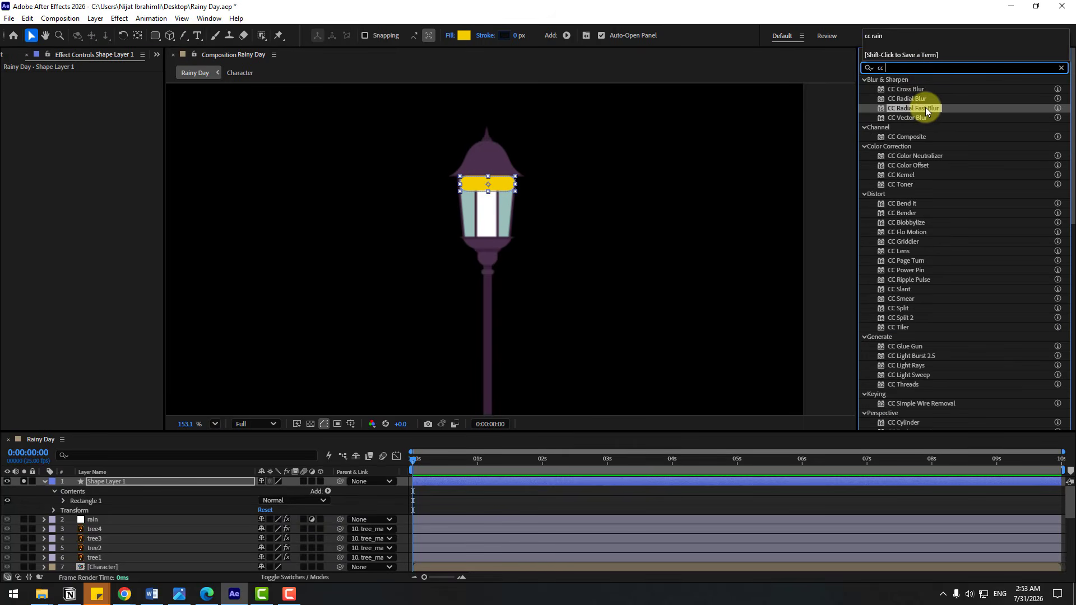
pyautogui.moveTo(927, 108); pyautogui.dragTo(502, 185)
# Place the radial blur's center just above the lamp's tip and set its Amount to 100
pyautogui.click(96, 86)
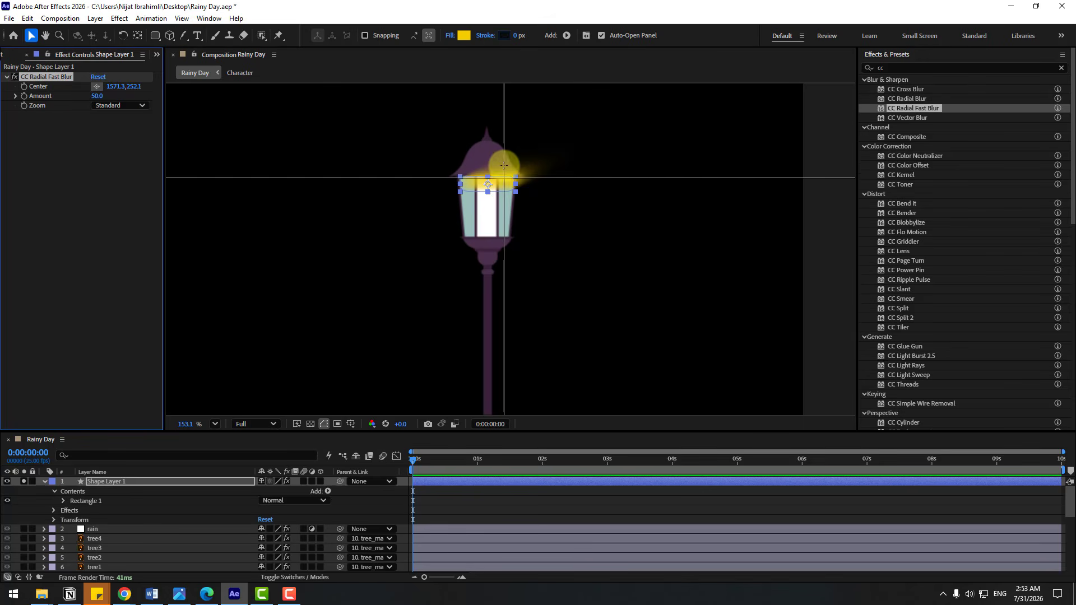
pyautogui.click(486, 124)
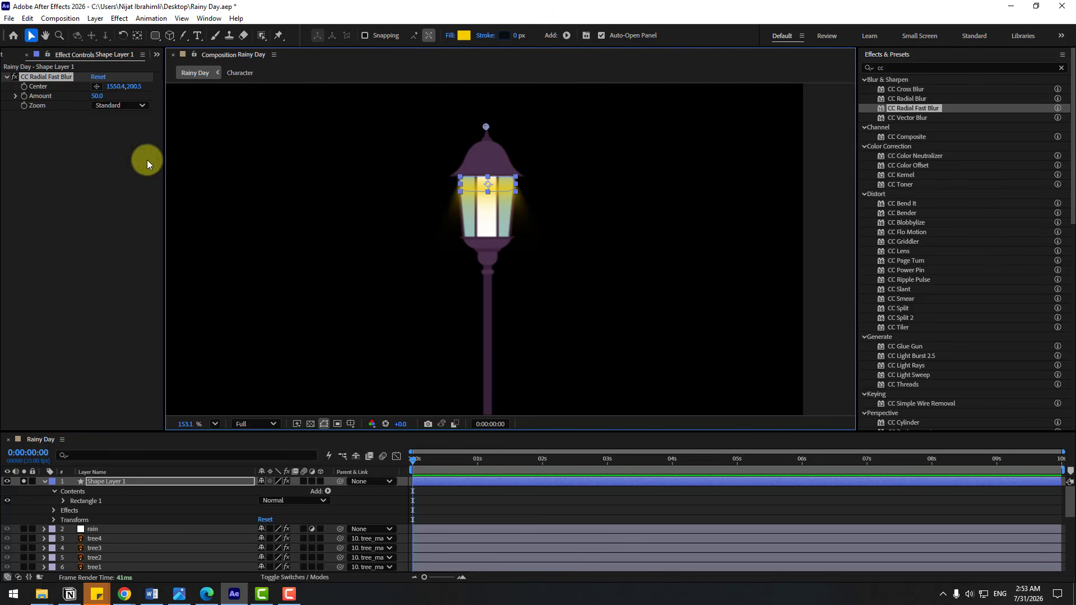
pyautogui.click(103, 97)
pyautogui.write('100')
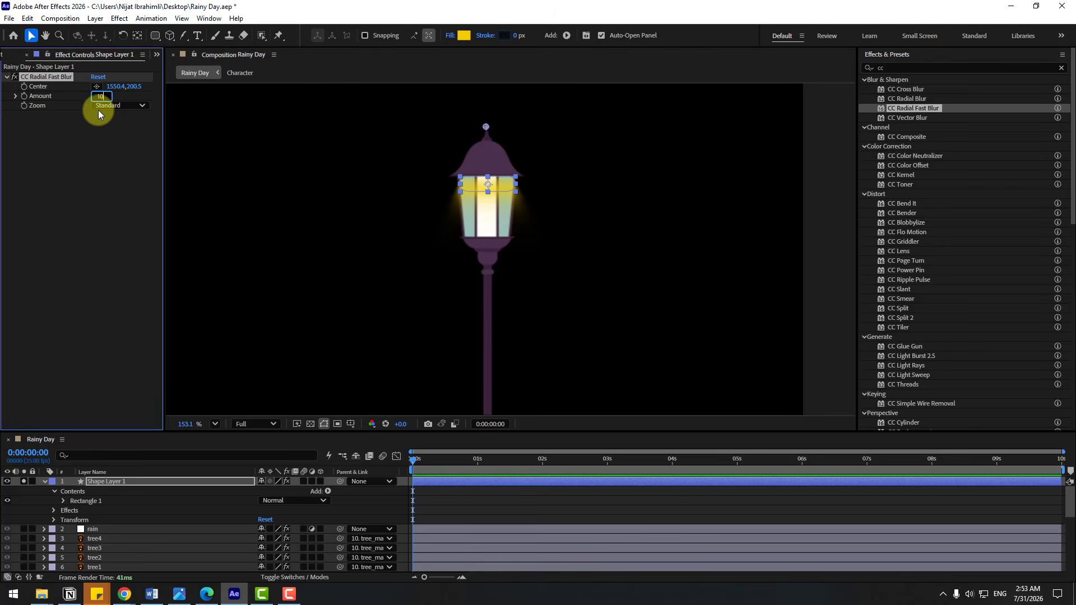
pyautogui.press('Return')
# Lower the radial blur's center slightly to about 1550.4, 207.5 to adjust the light cone
pyautogui.scroll(-2, 391, 238)
pyautogui.moveTo(294, 321); pyautogui.dragTo(328, 223)
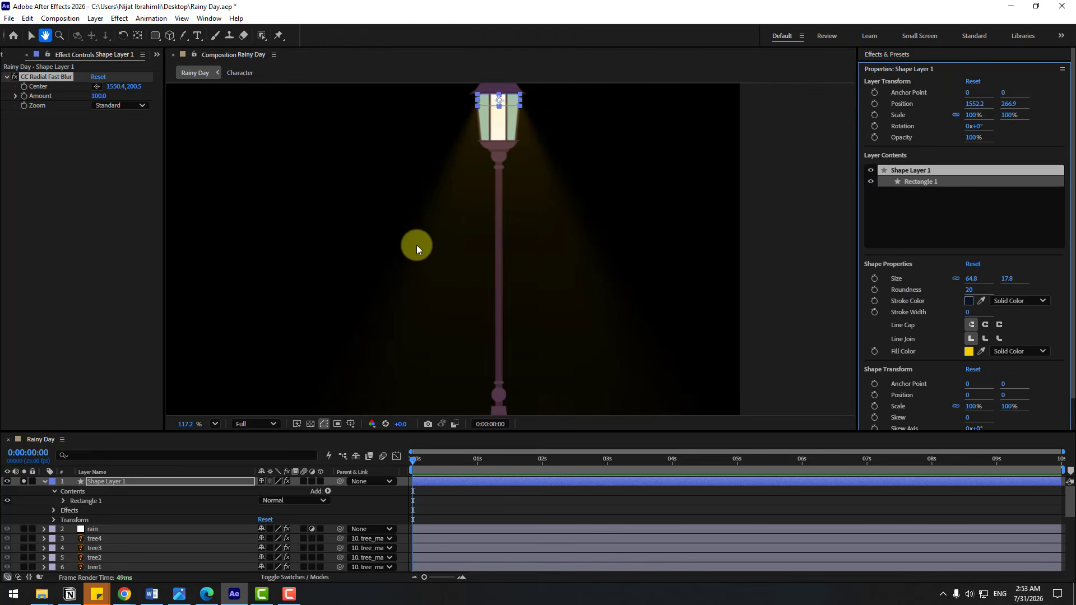
pyautogui.scroll(-1, 416, 245)
pyautogui.scroll(1, 471, 196)
pyautogui.moveTo(480, 102)
pyautogui.mouseDown()
pyautogui.moveTo(489, 102)
pyautogui.moveTo(462, 104)
pyautogui.moveTo(483, 107)
pyautogui.mouseUp()
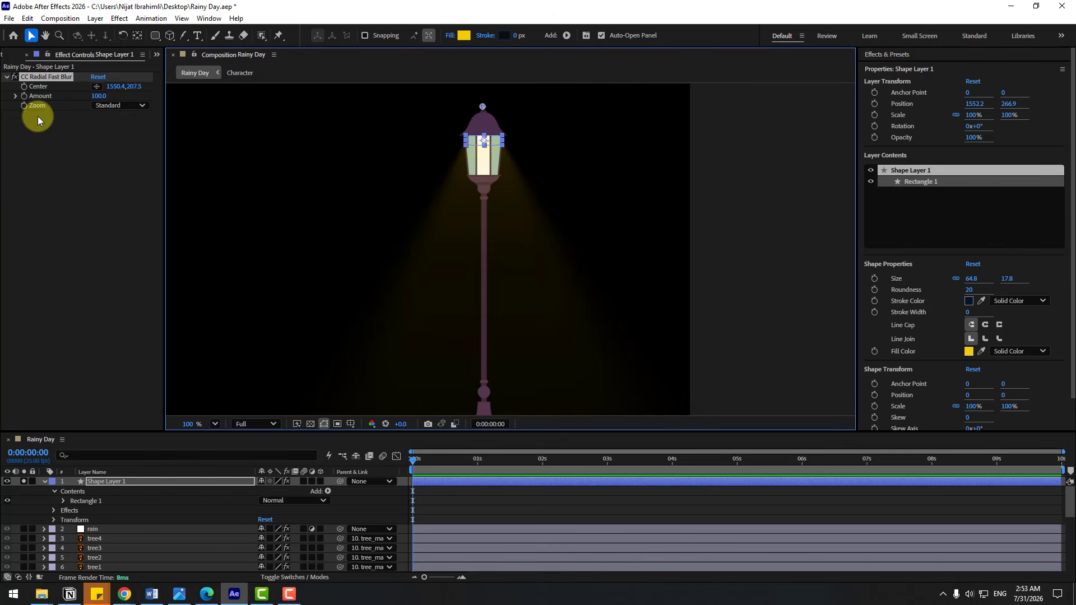
# Set the CC Radial Fast Blur's Zoom to Brightest and turn off solo for the shape layer and the light layer
pyautogui.click(113, 106)
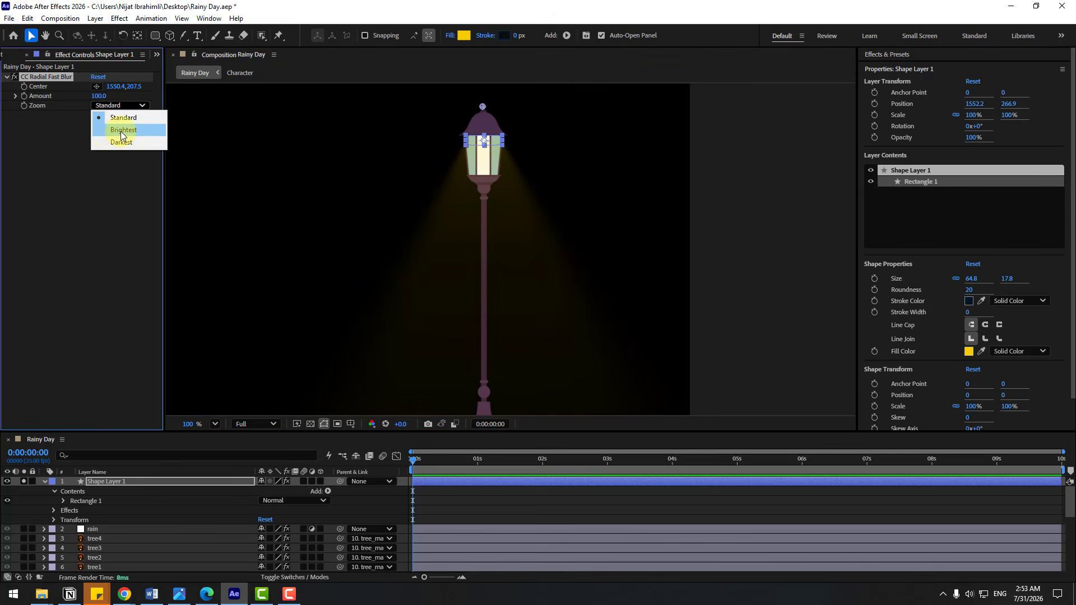
pyautogui.click(121, 132)
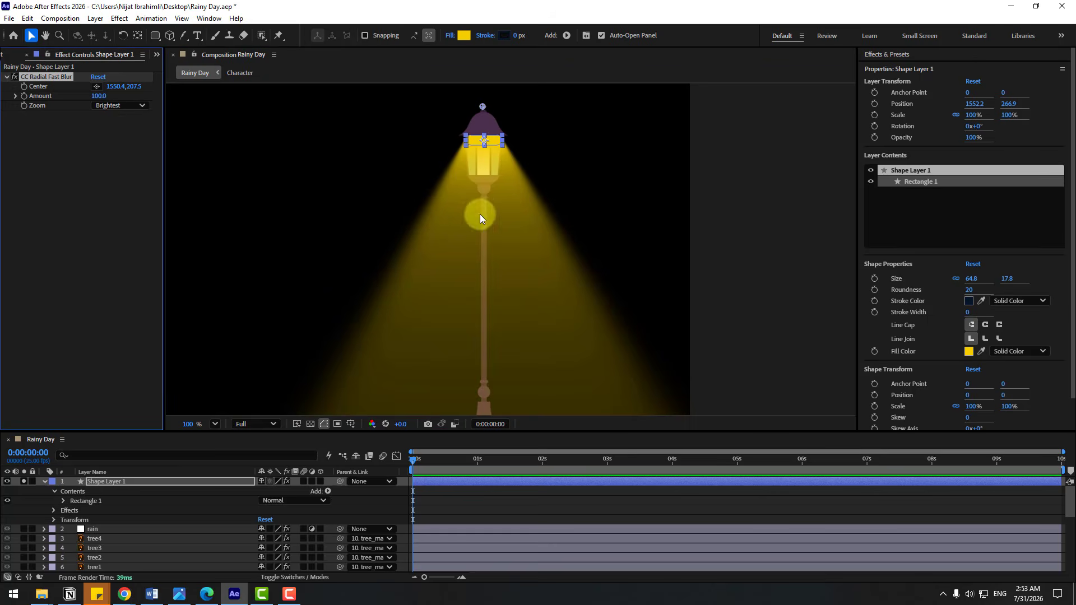
pyautogui.click(24, 481)
pyautogui.scroll(-3, 69, 520)
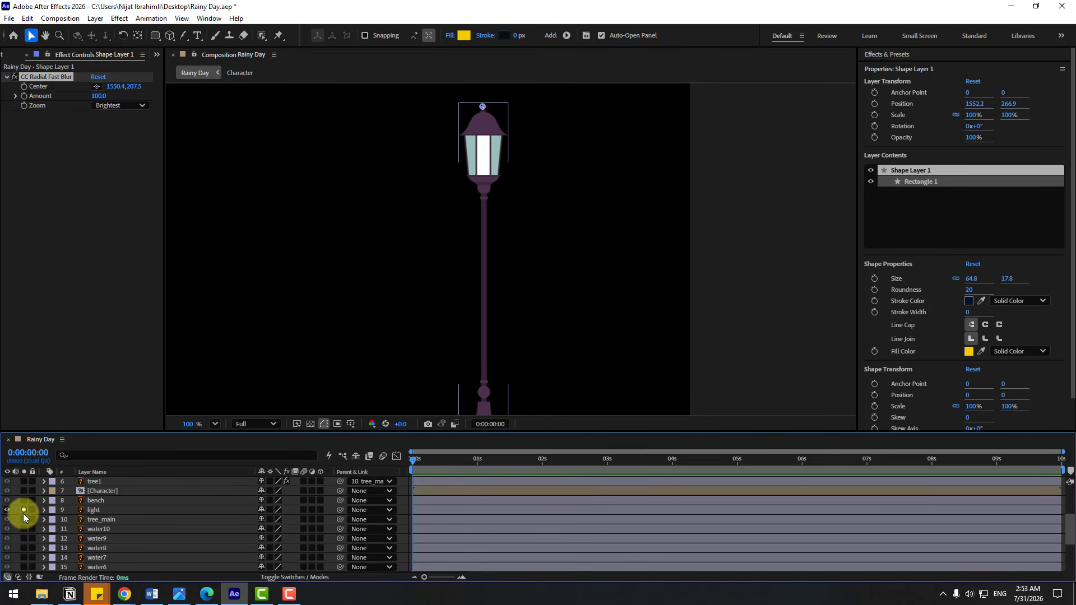
pyautogui.click(23, 510)
pyautogui.scroll(-1, 413, 267)
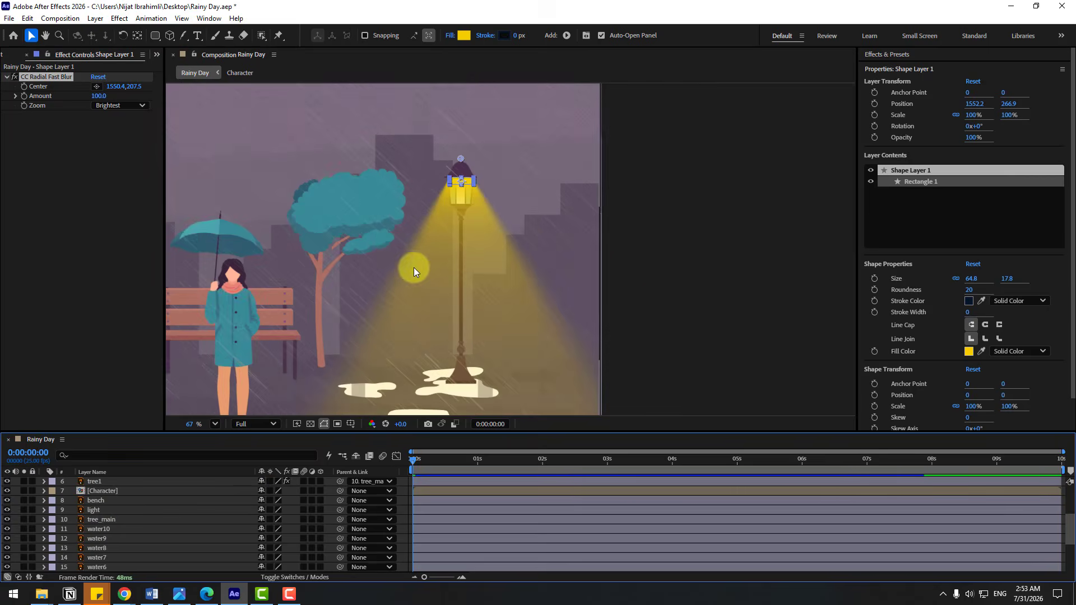
# Reduce the opacity of the light cone's shape layer to 53%
pyautogui.scroll(3, 123, 502)
pyautogui.click(103, 483)
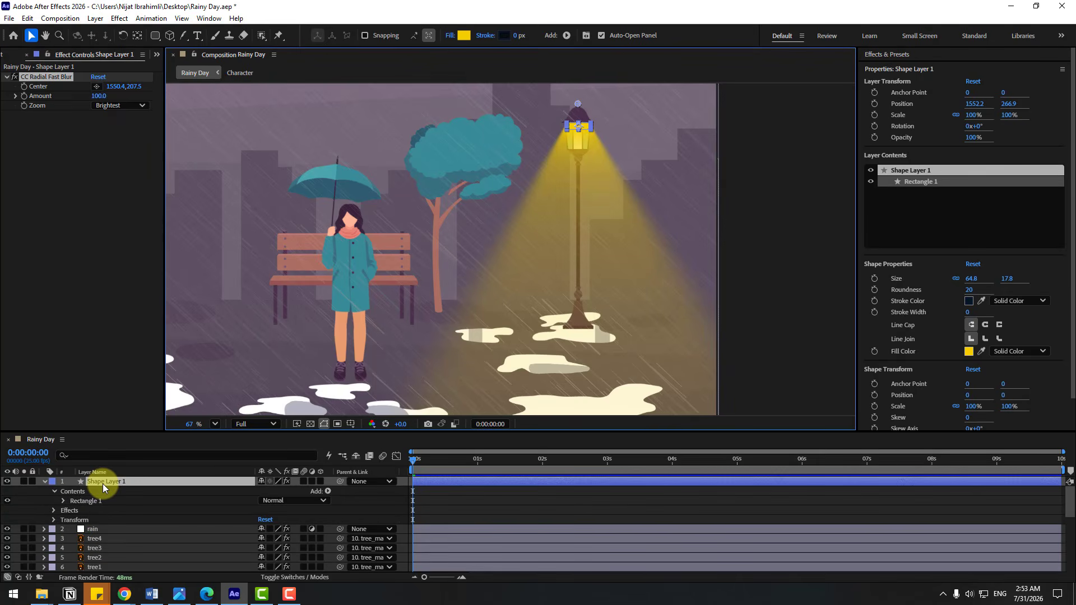
pyautogui.press('t')
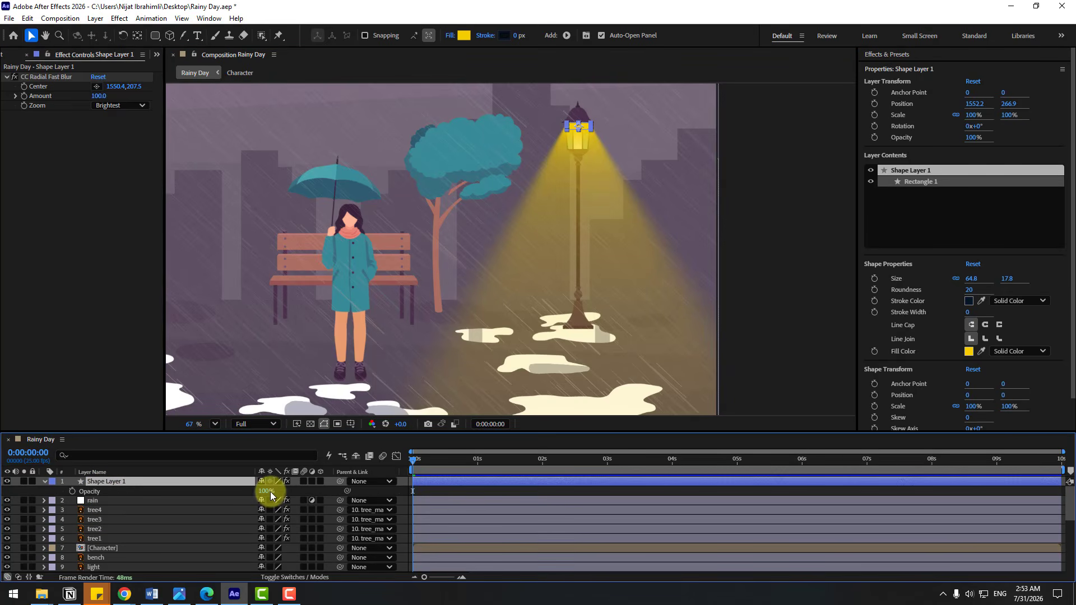
pyautogui.moveTo(261, 491); pyautogui.dragTo(242, 494)
pyautogui.click(426, 494)
pyautogui.click(130, 158)
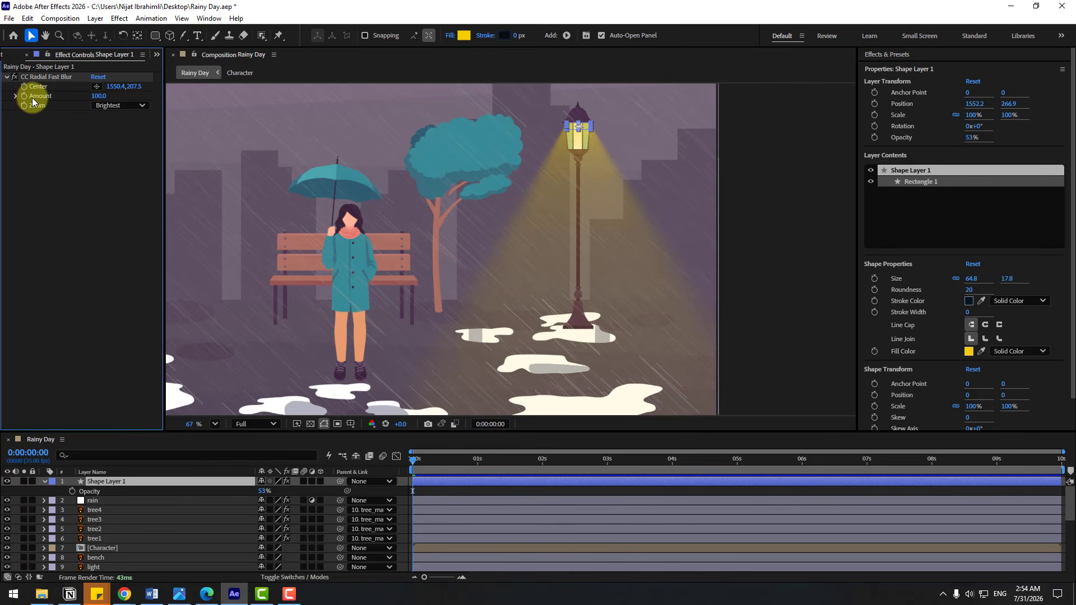
# Keyframe the radial blur's Amount at 100 on the first frame and at 98 on frame 3
pyautogui.click(24, 96)
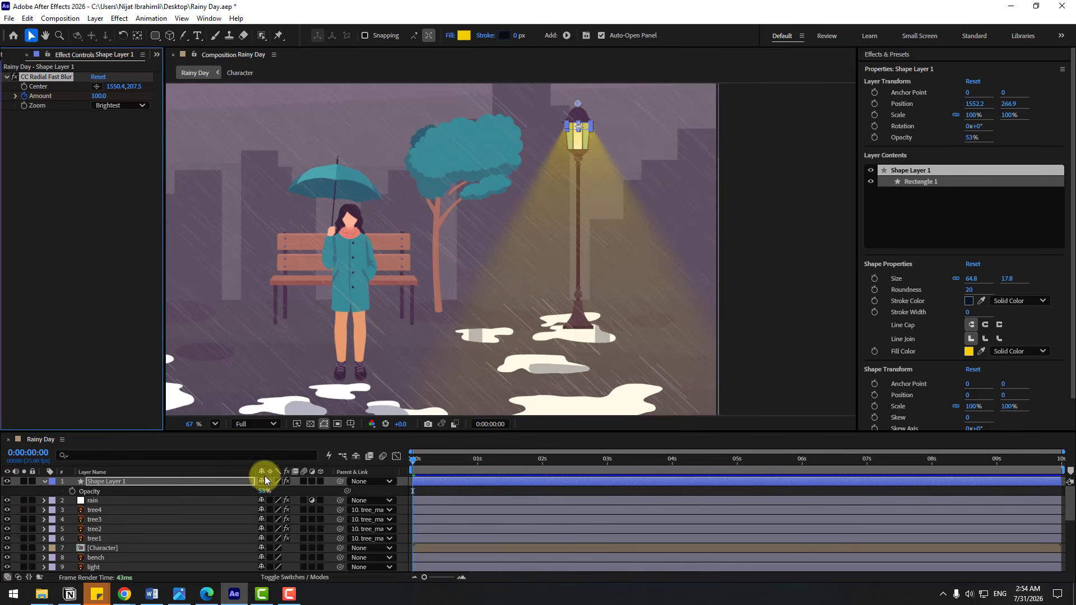
pyautogui.press('u')
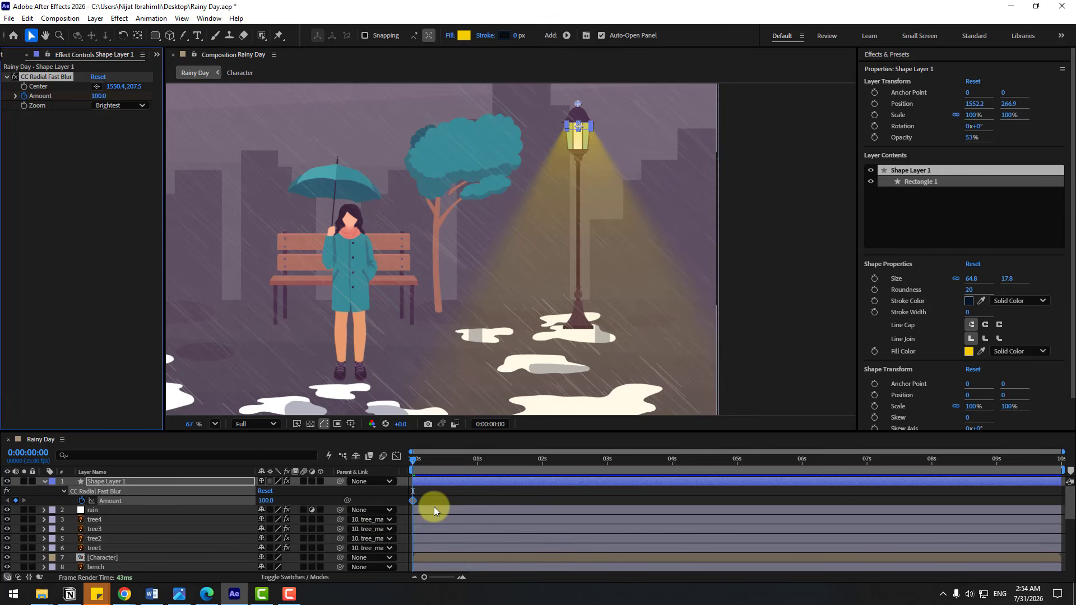
pyautogui.press('pagedown')
pyautogui.press('pagedown')
pyautogui.press('pagedown')
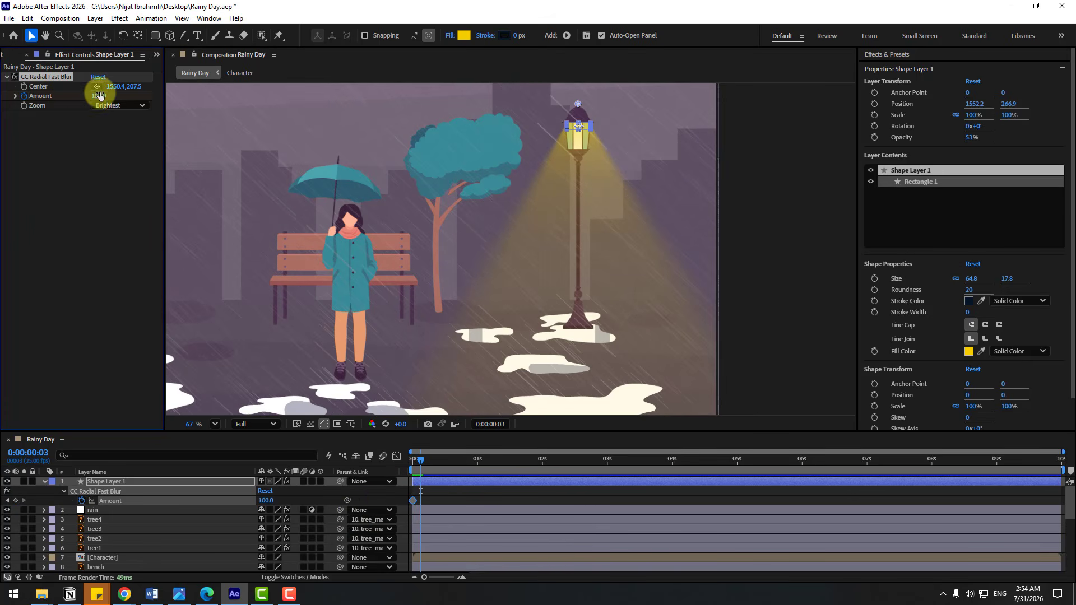
pyautogui.moveTo(99, 96); pyautogui.dragTo(98, 108)
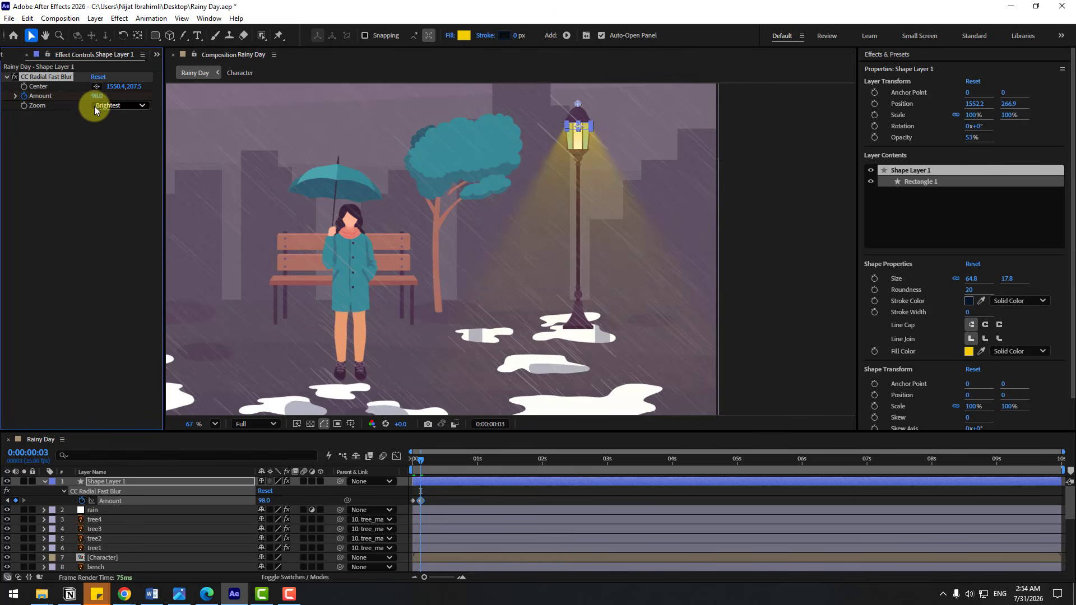
# Copy the first Amount keyframe and paste it at frame 6
pyautogui.press('pagedown')
pyautogui.press('pagedown')
pyautogui.press('pagedown')
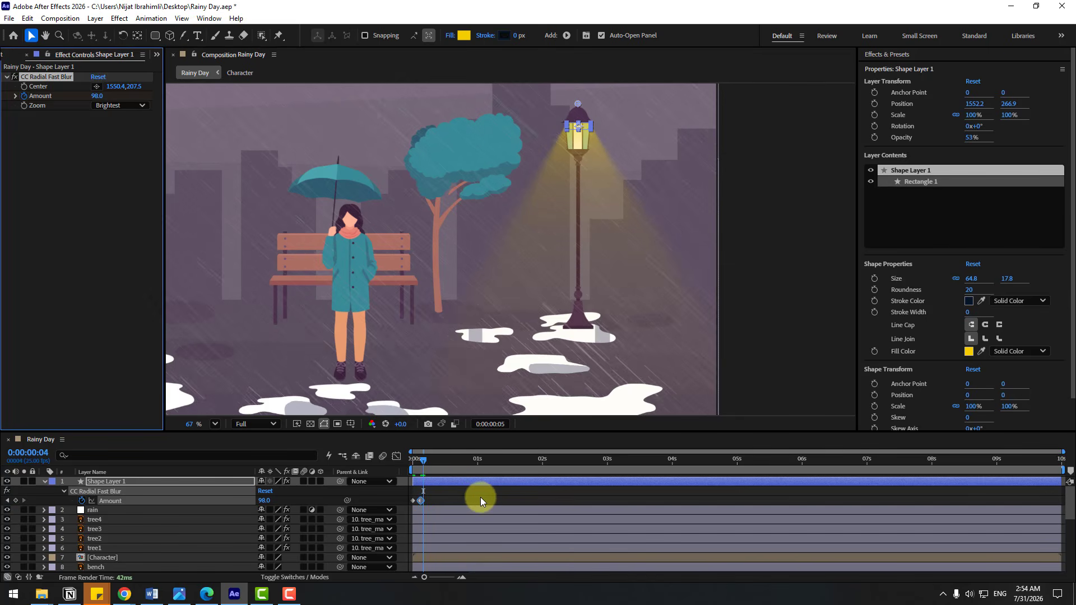
pyautogui.click(413, 502)
pyautogui.hotkey('ctrl', 'c')
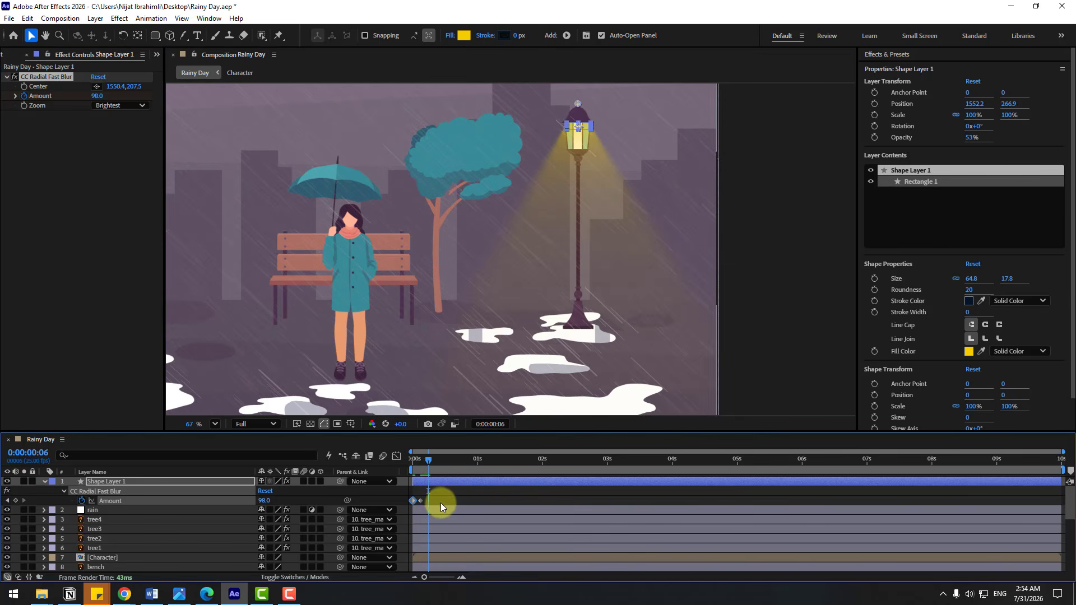
pyautogui.hotkey('ctrl', 'v')
pyautogui.moveTo(448, 498); pyautogui.dragTo(392, 507)
pyautogui.click(455, 499)
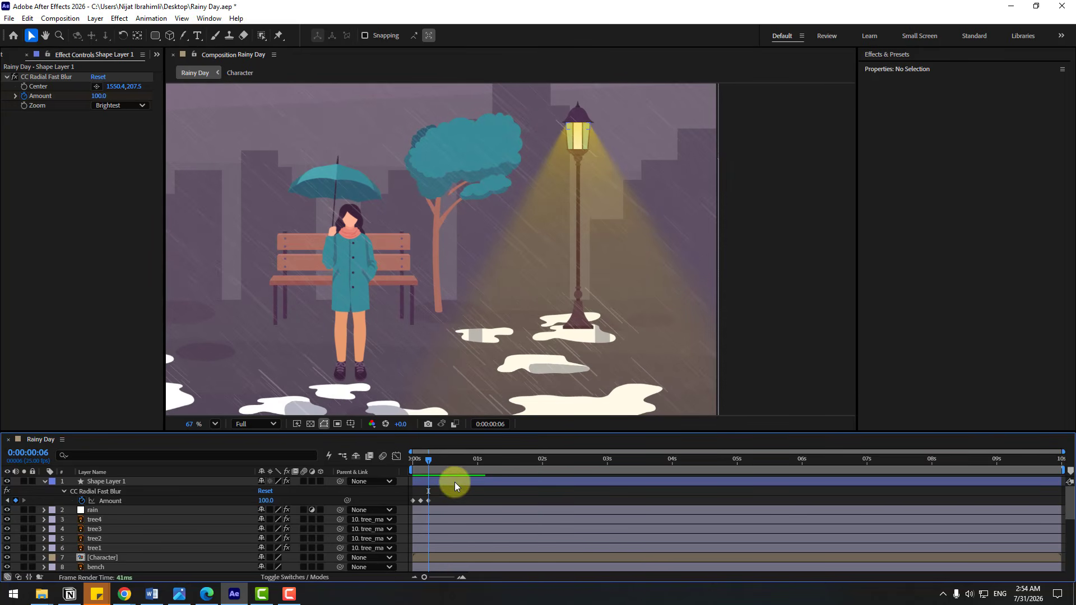
# Add the expression loopOutDuration(type = "cycle", duration = 0) to the radial blur's Amount
pyautogui.keyDown('alt'); pyautogui.click(83, 502); pyautogui.keyUp('alt')
pyautogui.click(300, 510)
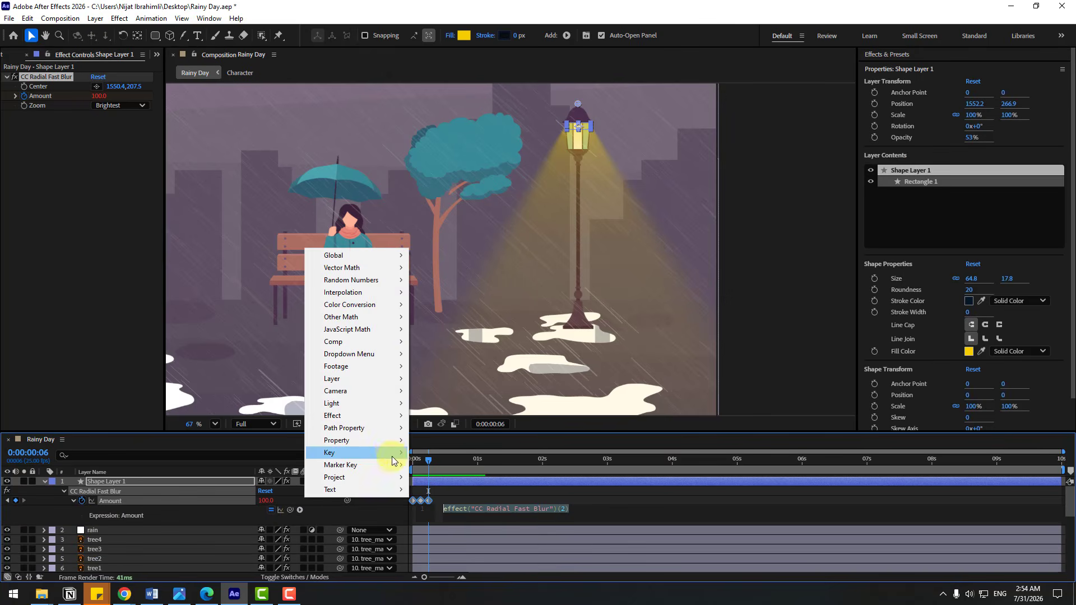
pyautogui.moveTo(387, 440)
pyautogui.click(488, 305)
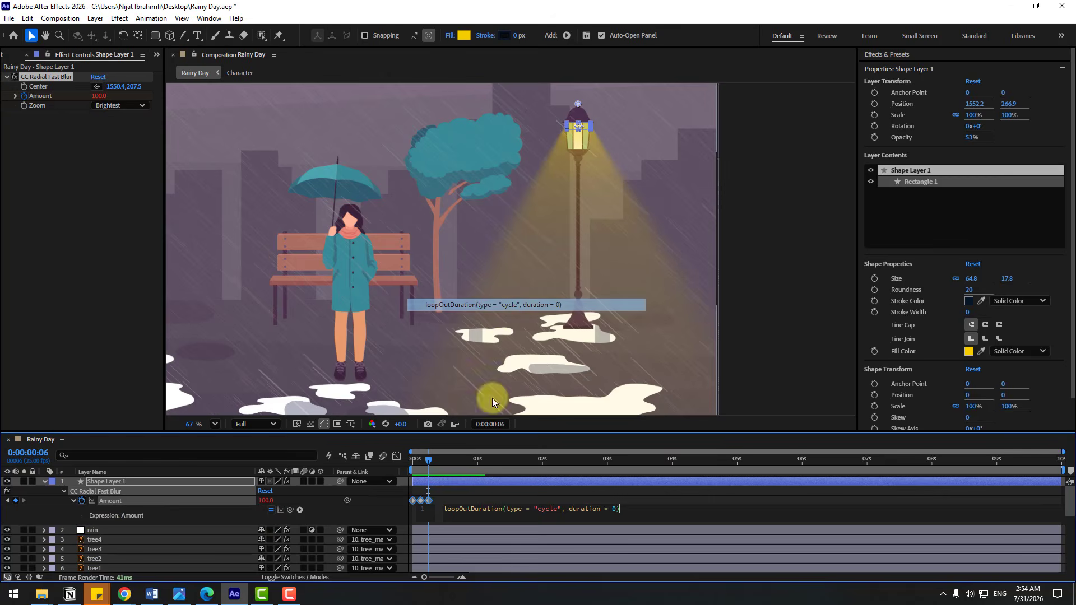
pyautogui.click(462, 494)
# Preview the looping lamp flicker with the whole composition fitted in the viewer
pyautogui.press('space')
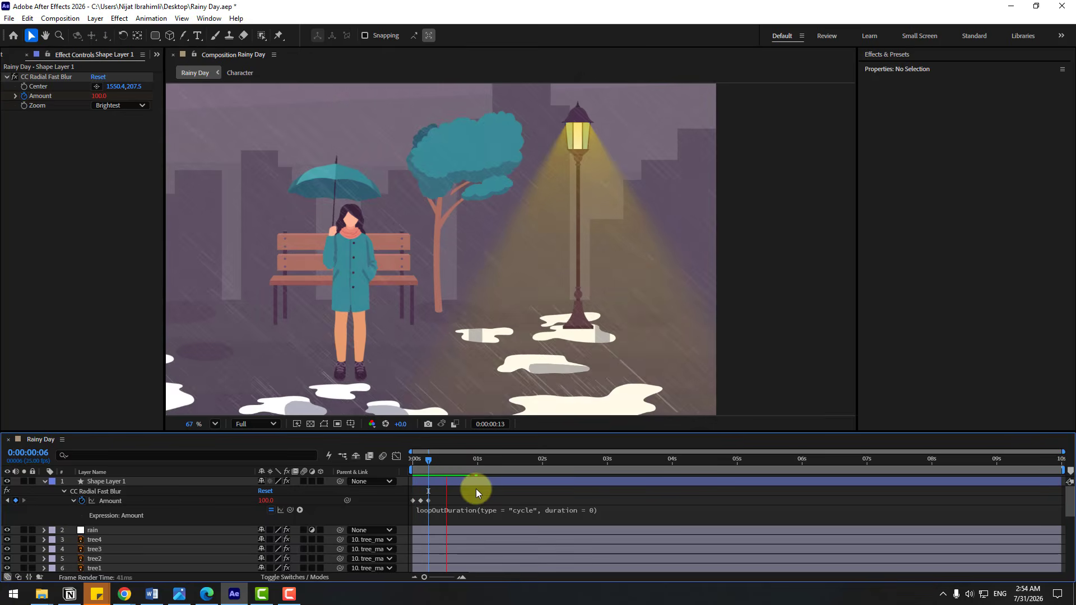
pyautogui.scroll(-1, 364, 284)
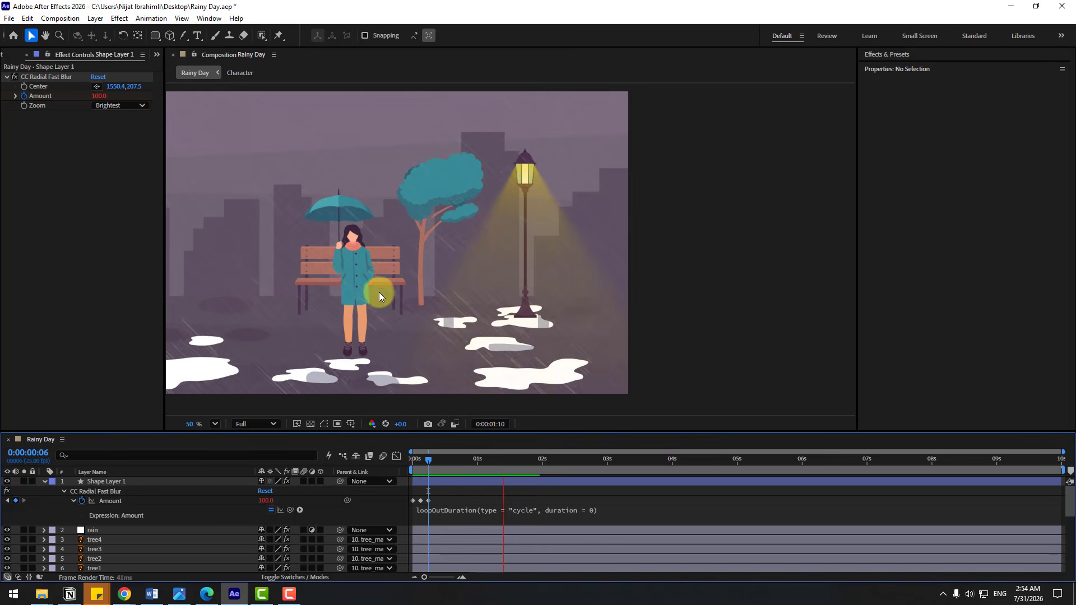
pyautogui.click(215, 424)
pyautogui.click(235, 217)
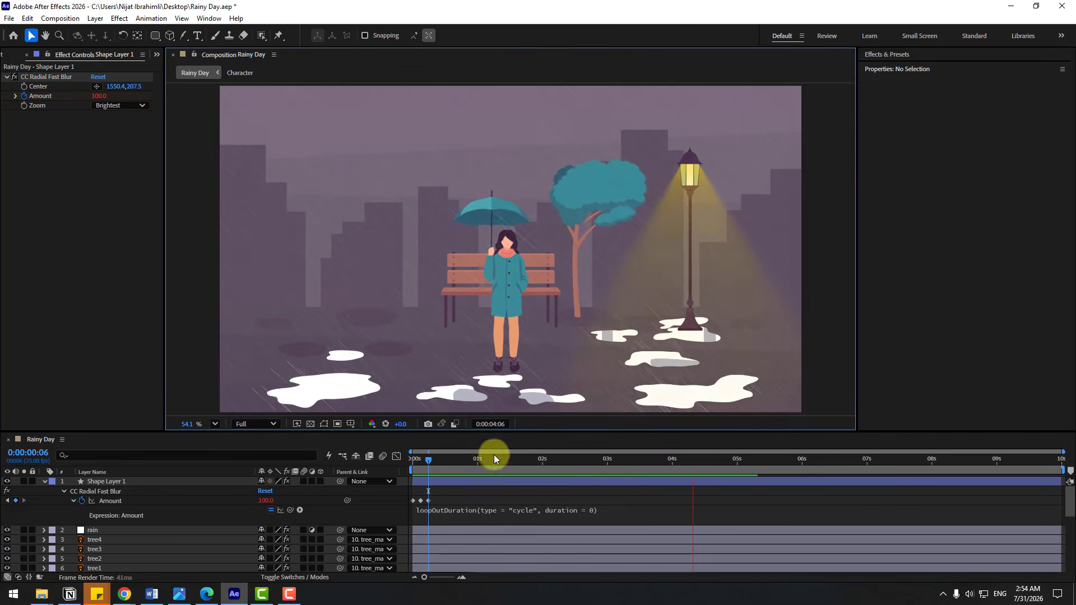
pyautogui.click(516, 459)
# Rename the light cone's shape layer lamp_light and place it directly above the light layer
pyautogui.click(45, 482)
pyautogui.click(106, 481)
pyautogui.press('Return')
pyautogui.press('BackSpace')
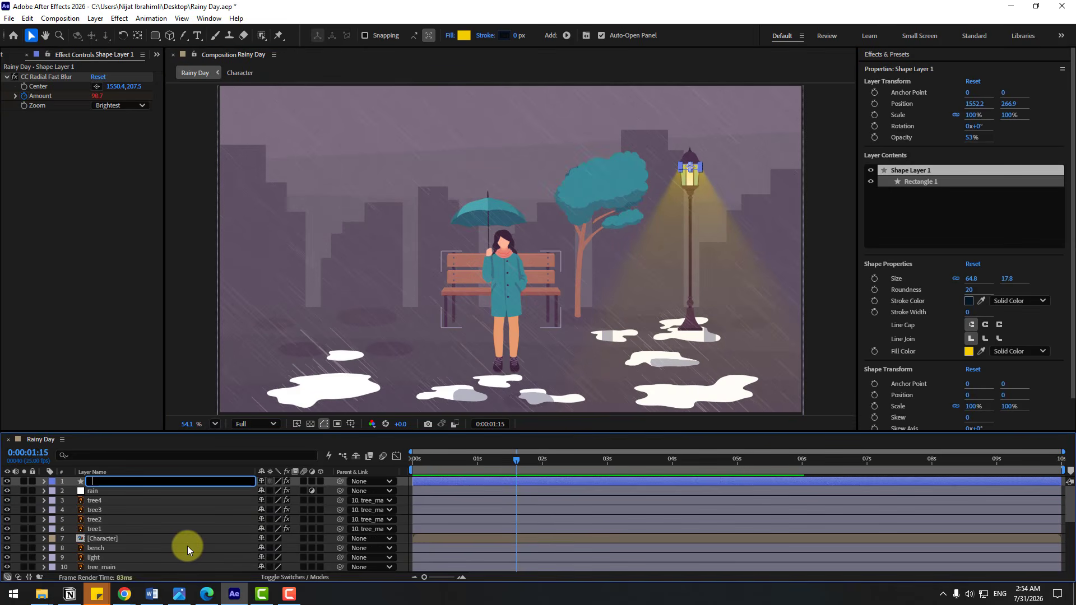
pyautogui.write('lamp_light')
pyautogui.press('Return')
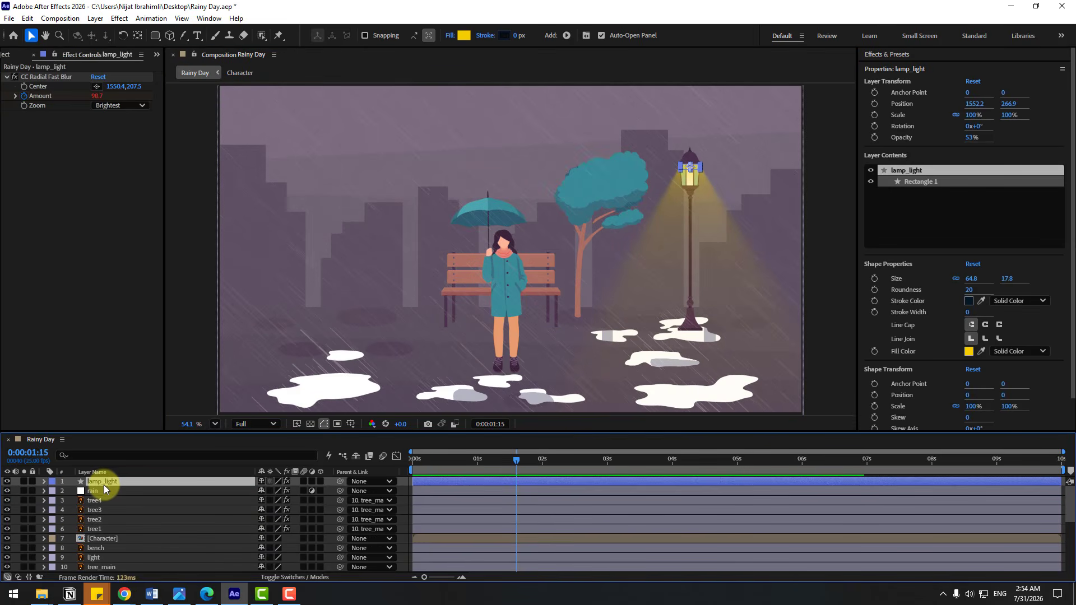
pyautogui.moveTo(105, 482); pyautogui.dragTo(115, 552)
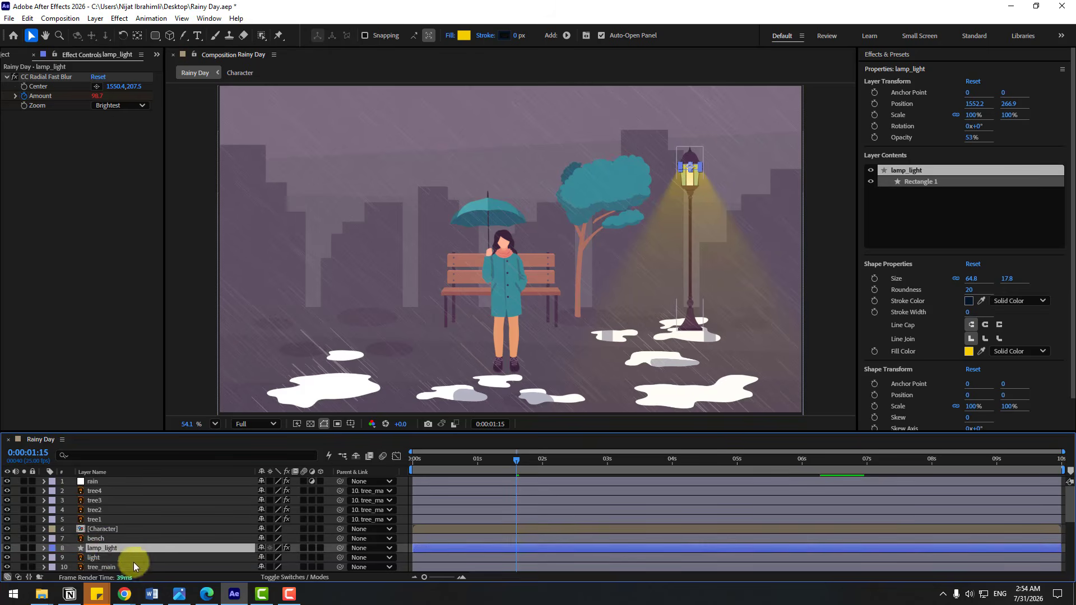
# Duplicate the lamp_light and light layers, placing one lamp left of the bench and the other just behind the tree
pyautogui.click(95, 558)
pyautogui.keyDown('ctrl'); pyautogui.click(105, 550); pyautogui.keyUp('ctrl')
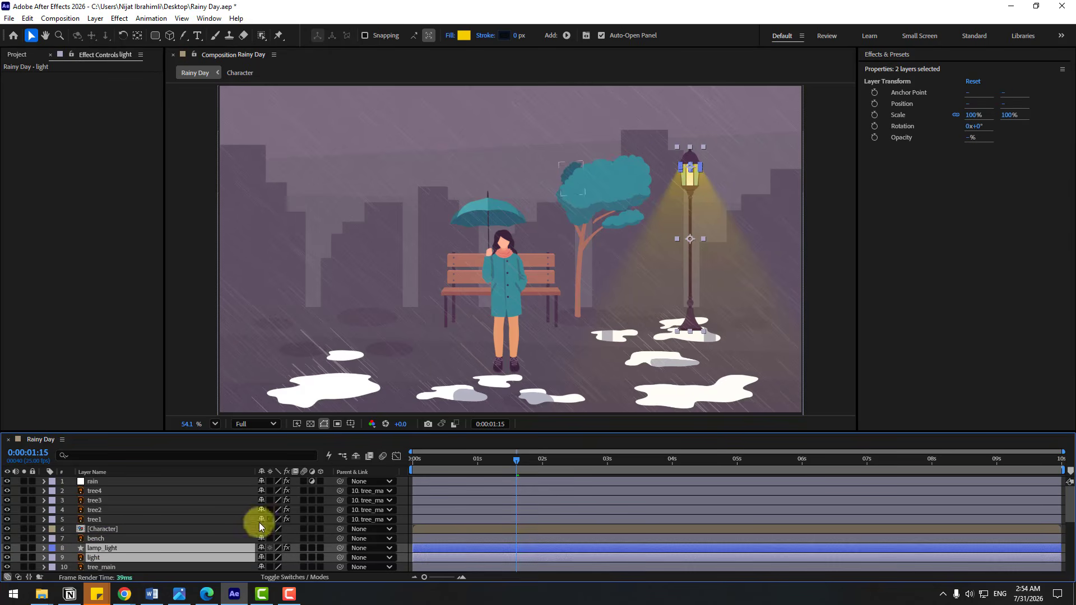
pyautogui.moveTo(721, 224); pyautogui.dragTo(322, 238)
pyautogui.hotkey('ctrl', 'd')
pyautogui.moveTo(98, 547); pyautogui.dragTo(105, 533)
# Move the radial blur center of lamp_light above the lamp behind the tree, at about 1403.9, 200.1
pyautogui.scroll(-2, 111, 561)
pyautogui.click(102, 510)
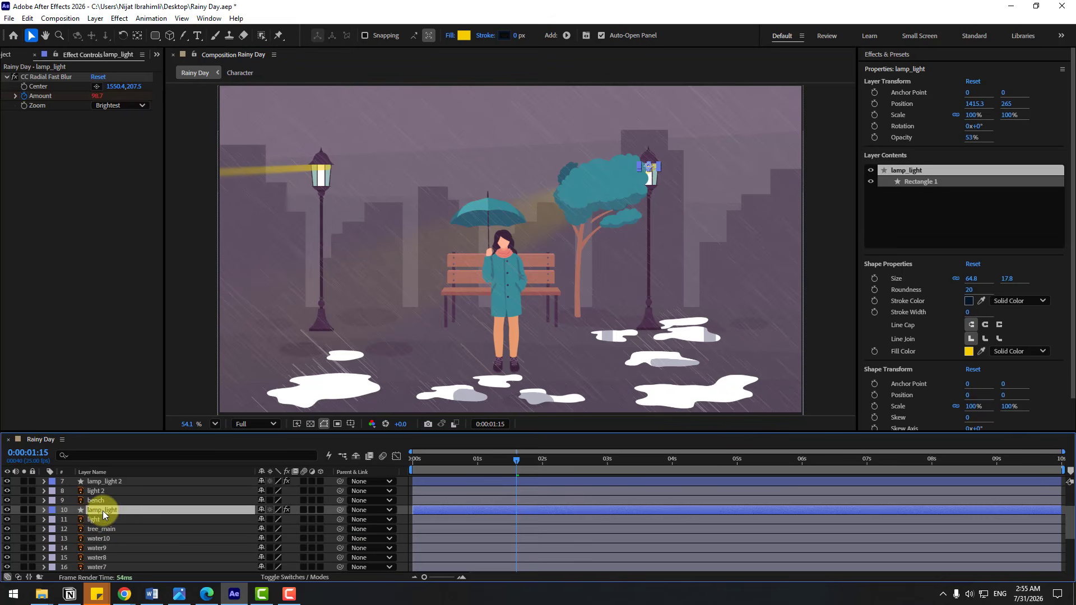
pyautogui.click(38, 88)
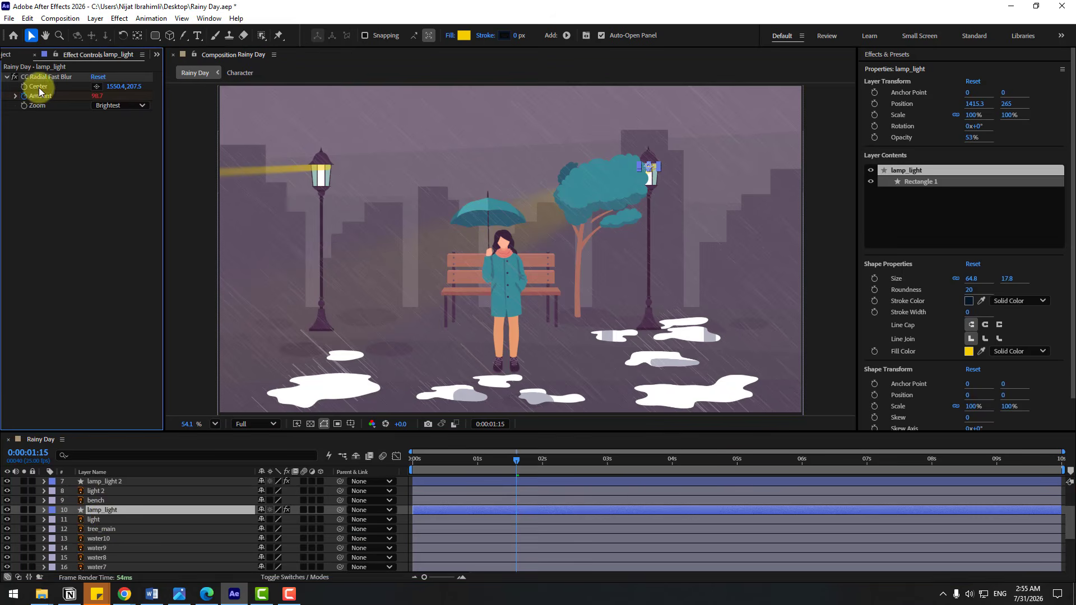
pyautogui.moveTo(115, 87)
pyautogui.mouseDown()
pyautogui.moveTo(129, 89)
pyautogui.moveTo(107, 97)
pyautogui.mouseUp()
pyautogui.moveTo(682, 148); pyautogui.dragTo(644, 146)
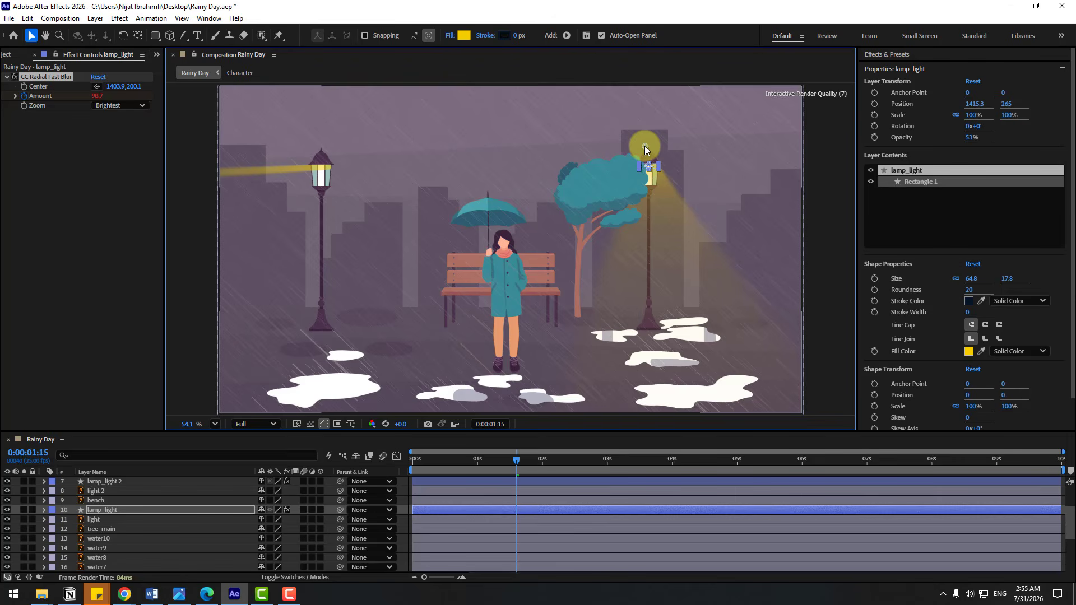
# Move the radial blur center of lamp_light 2 just above the lamp left of the bench, at about 337.7, 190.8
pyautogui.click(104, 482)
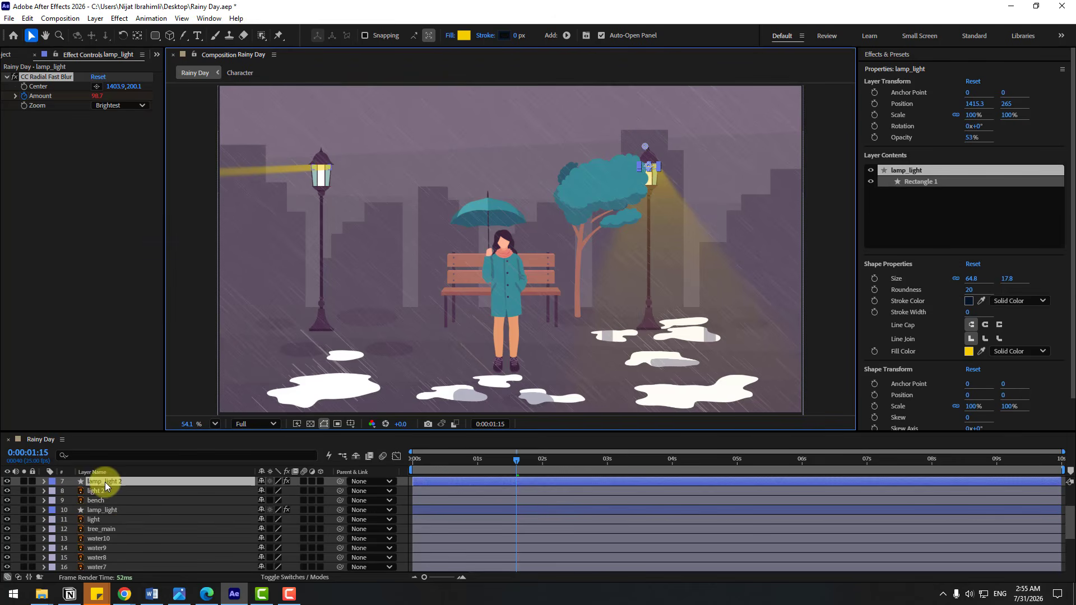
pyautogui.click(56, 78)
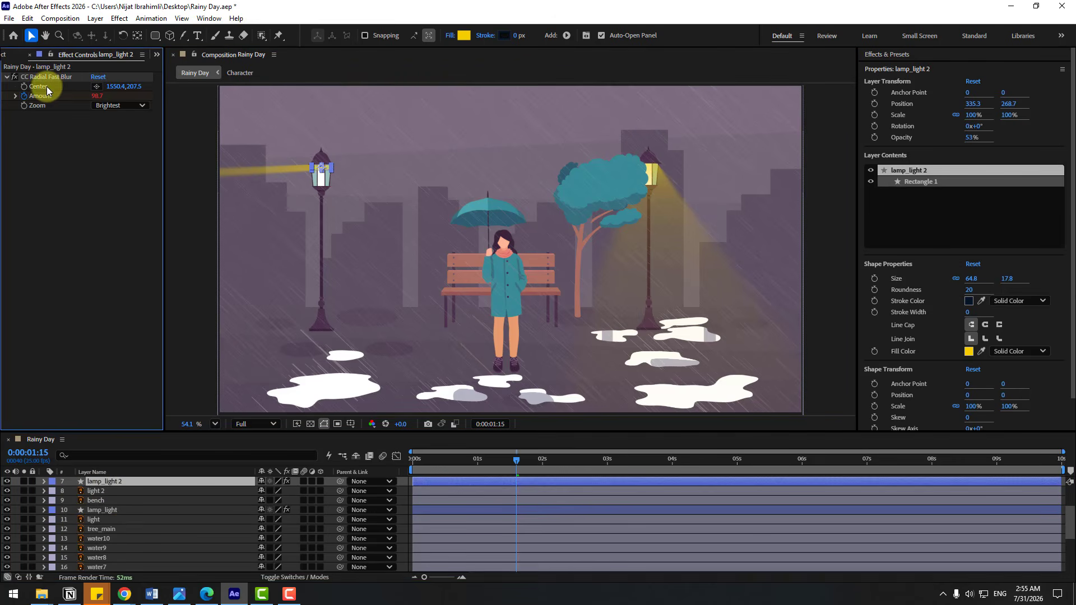
pyautogui.click(690, 155)
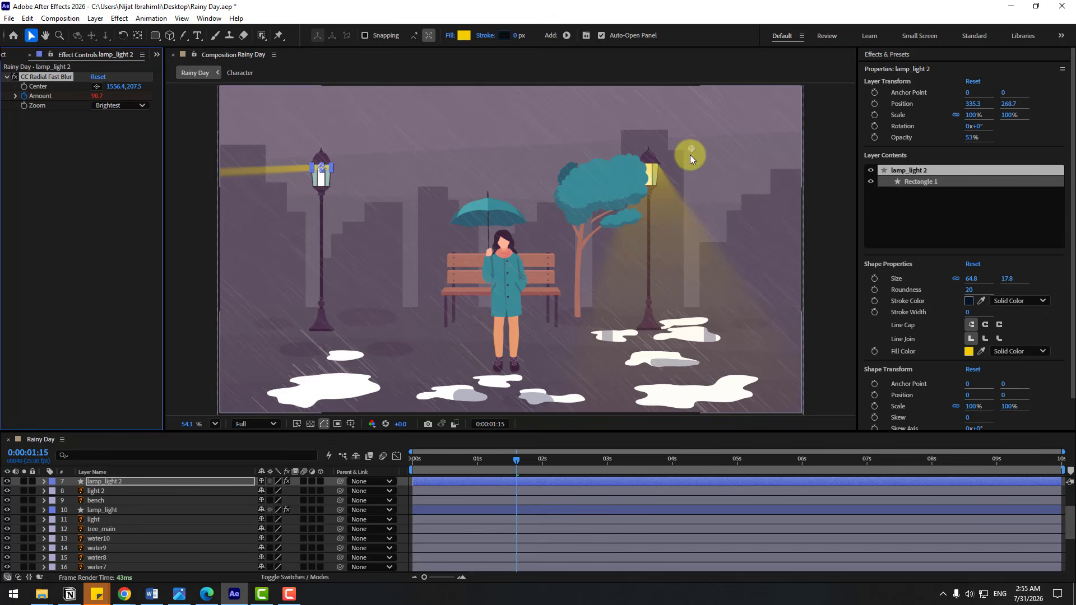
pyautogui.moveTo(676, 150); pyautogui.dragTo(318, 143)
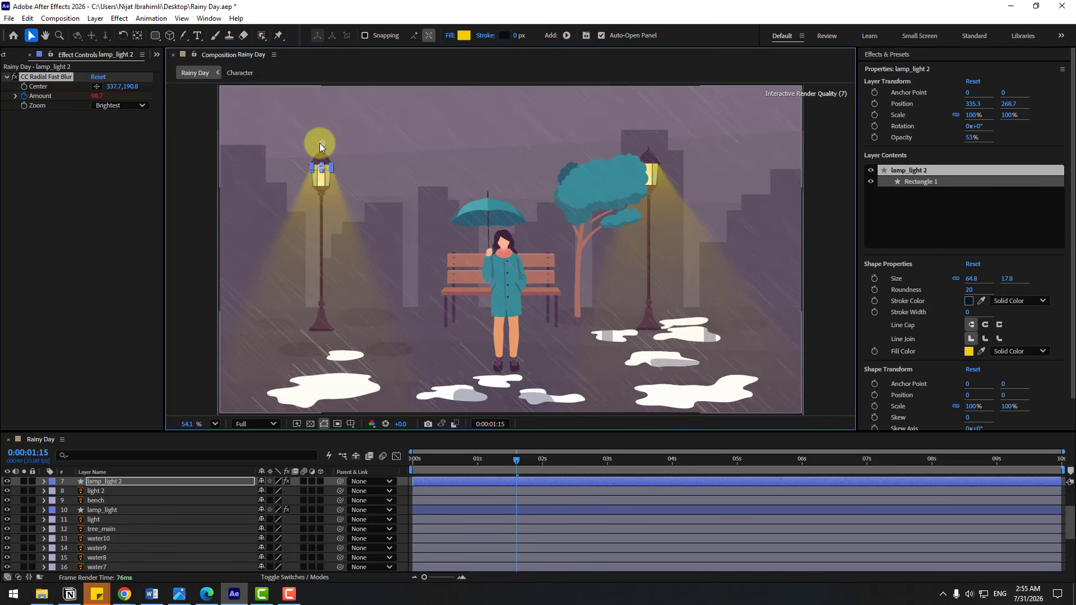
# Shift the three Amount keyframes of lamp_light 2 forward in time by about two frames
pyautogui.click(114, 482)
pyautogui.press('u')
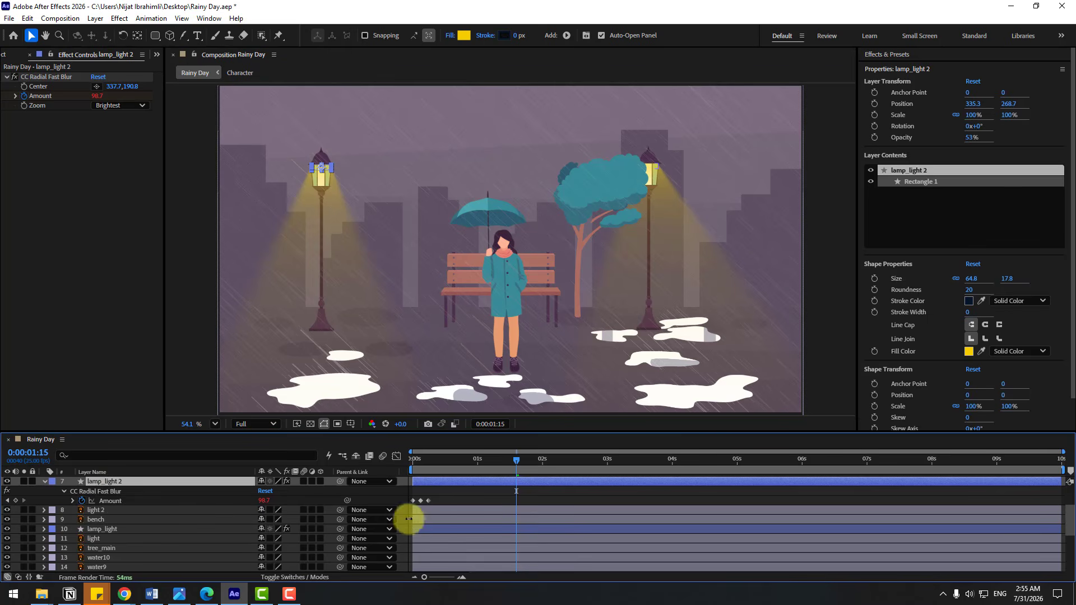
pyautogui.moveTo(439, 497)
pyautogui.mouseDown()
pyautogui.moveTo(424, 505)
pyautogui.moveTo(447, 499)
pyautogui.mouseUp()
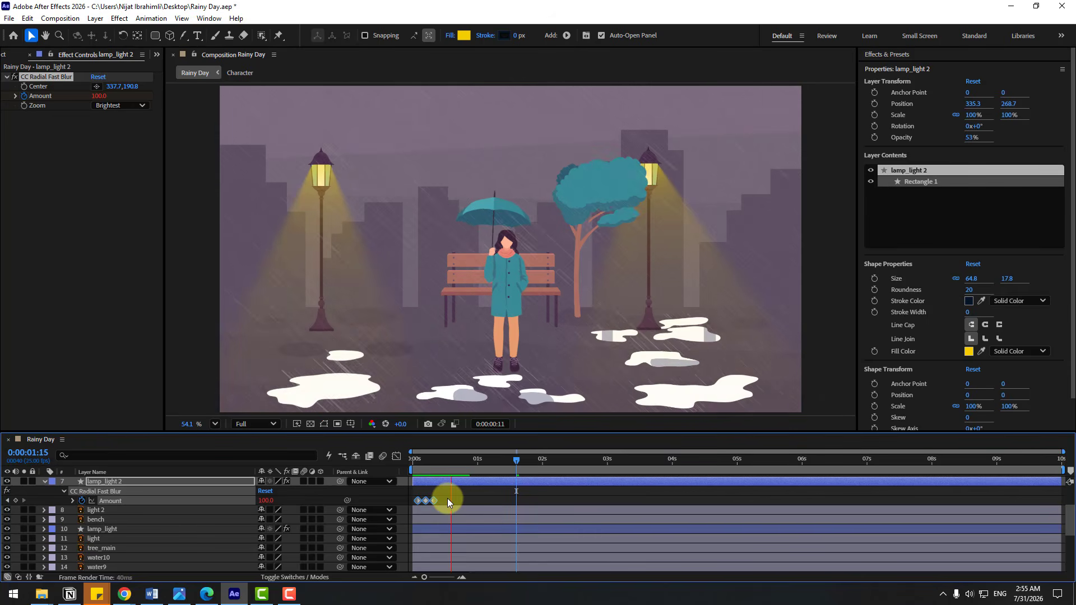
# Play back the scene in the fitted view to check the offset flicker of both lamps
pyautogui.click(215, 425)
pyautogui.click(215, 210)
pyautogui.press('space')
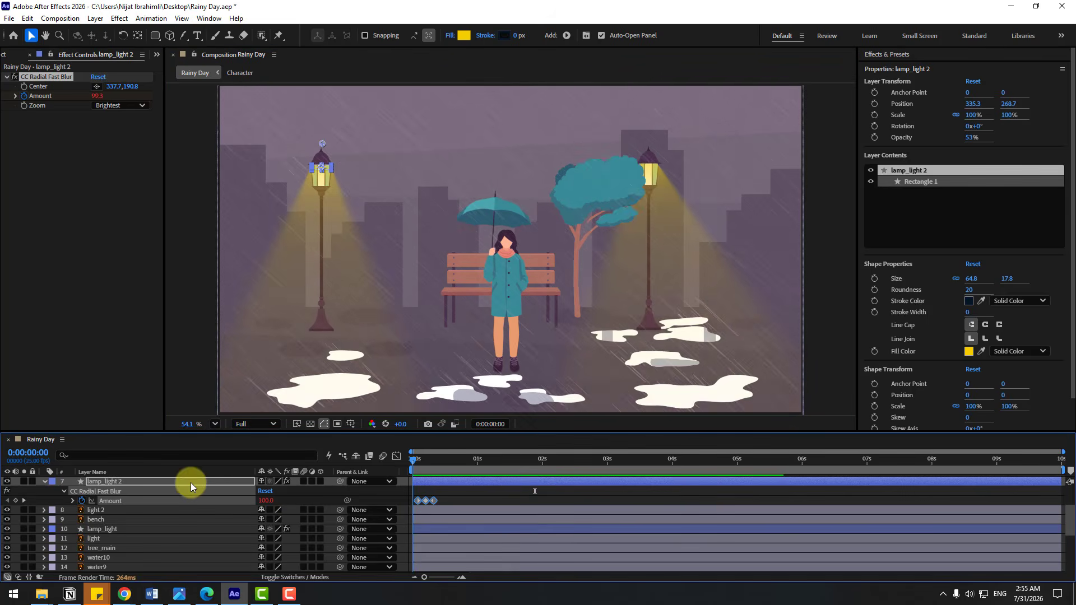
# Pre-compose the layers water1 through water10 into a new composition named elements, moving all attributes and opening it
pyautogui.scroll(-4, 125, 527)
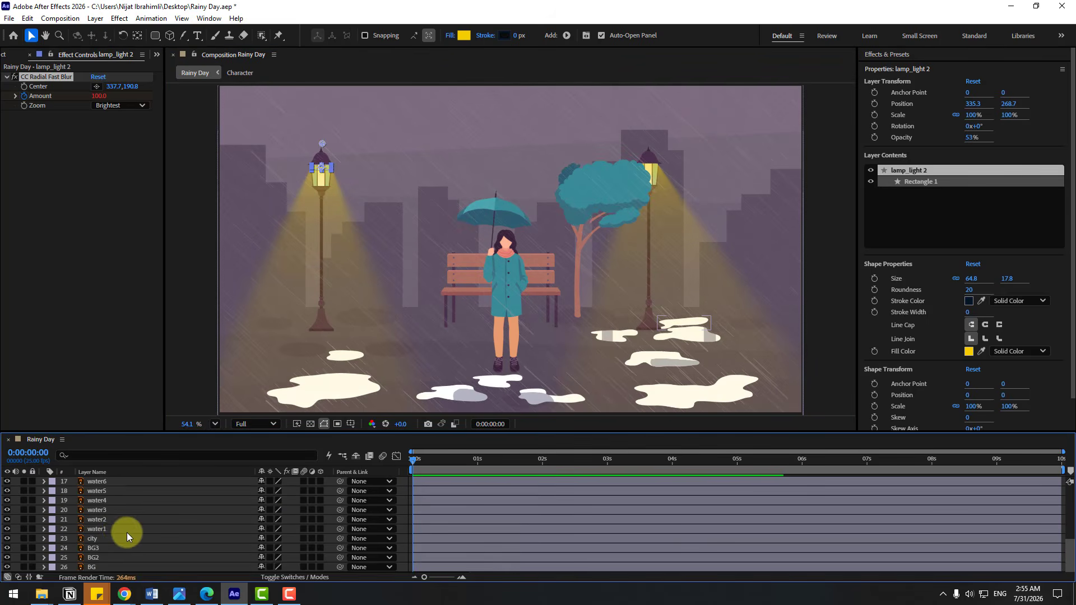
pyautogui.click(134, 529)
pyautogui.scroll(2, 143, 529)
pyautogui.keyDown('shift'); pyautogui.click(107, 503); pyautogui.keyUp('shift')
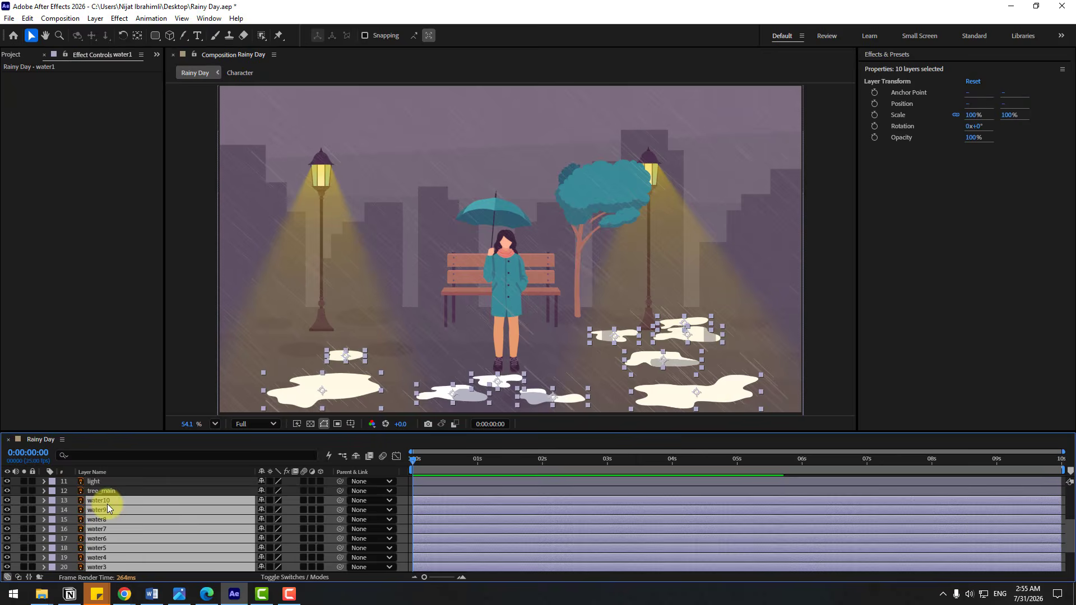
pyautogui.rightClick(107, 521)
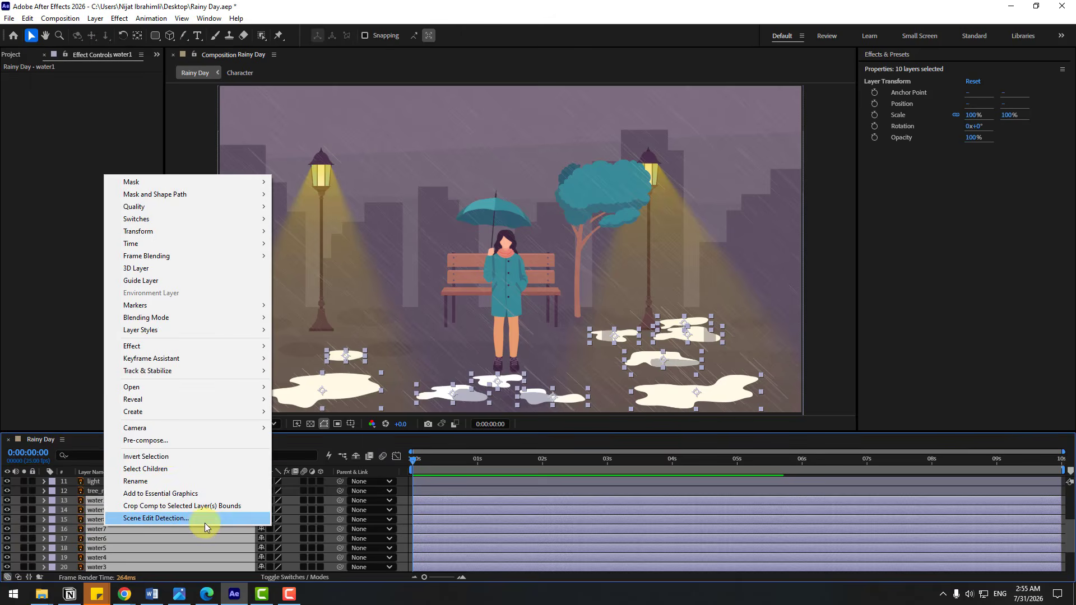
pyautogui.click(163, 443)
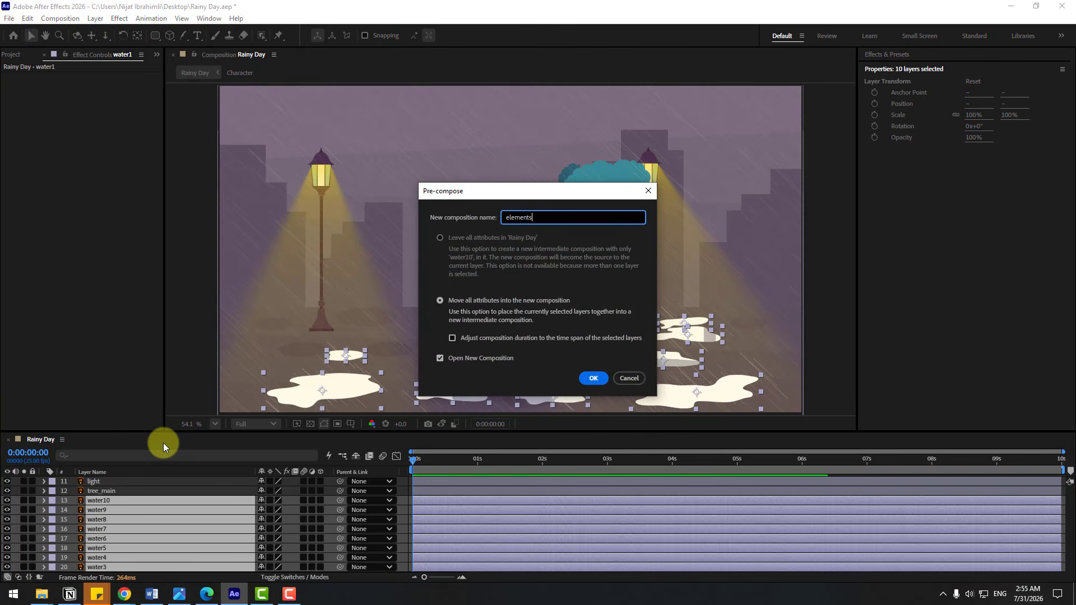
pyautogui.click(594, 378)
# Keyframe the Scale of all ten water layers from 0% at the first frame to 100% at 0:00:09:24
pyautogui.click(140, 509)
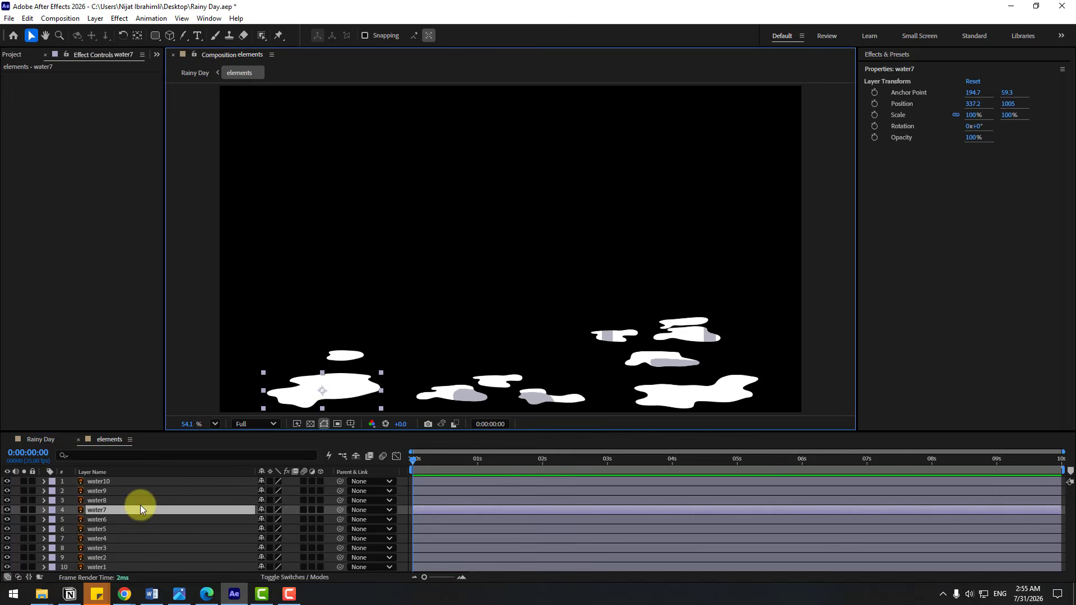
pyautogui.hotkey('ctrl', 'a')
pyautogui.press('s')
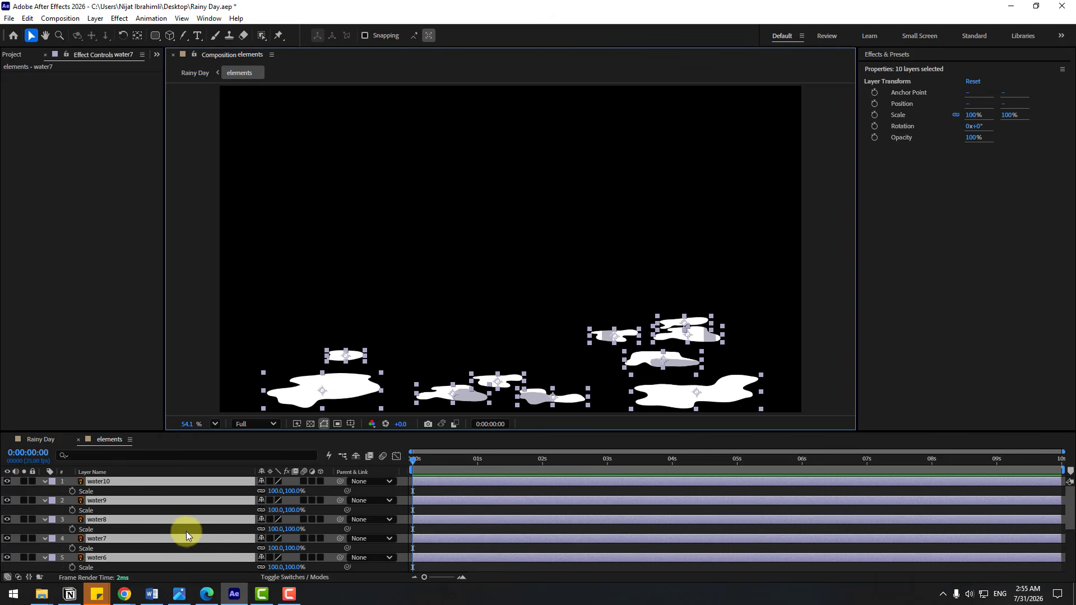
pyautogui.click(1061, 459)
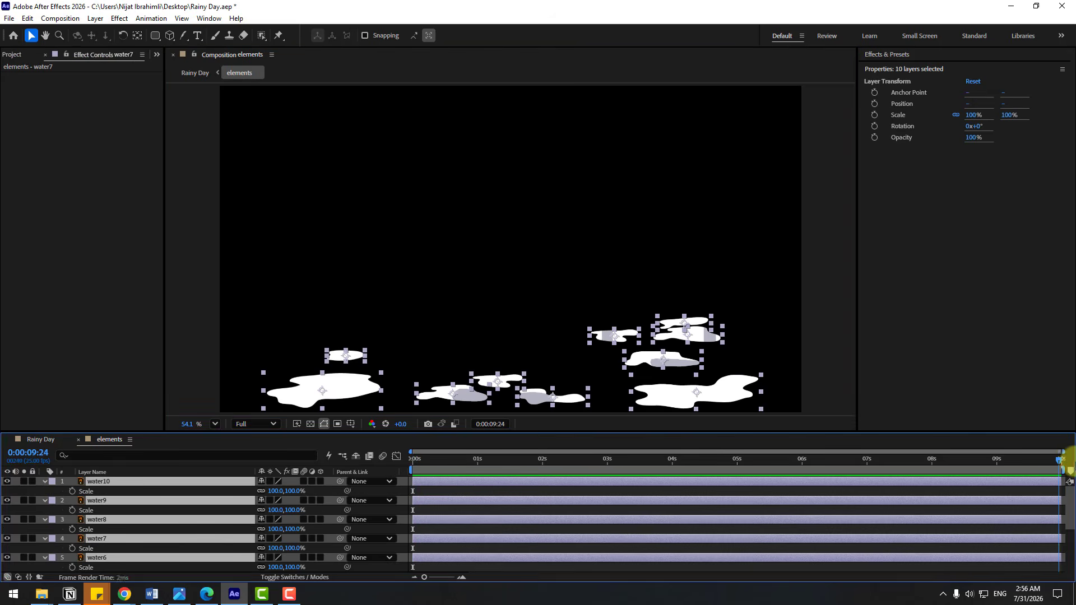
pyautogui.click(72, 491)
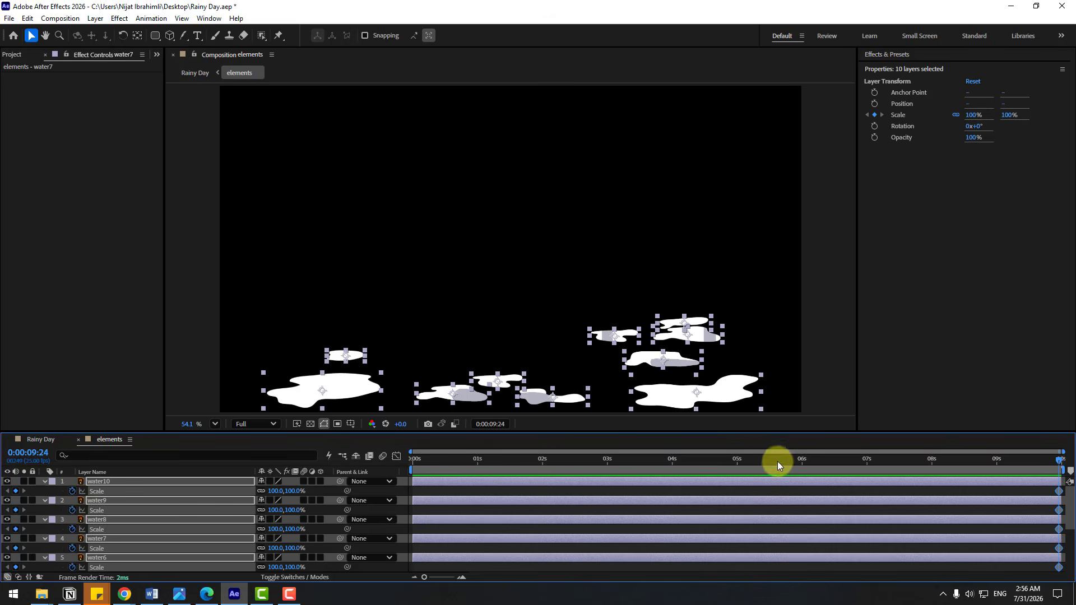
pyautogui.write('0')
pyautogui.press('Return')
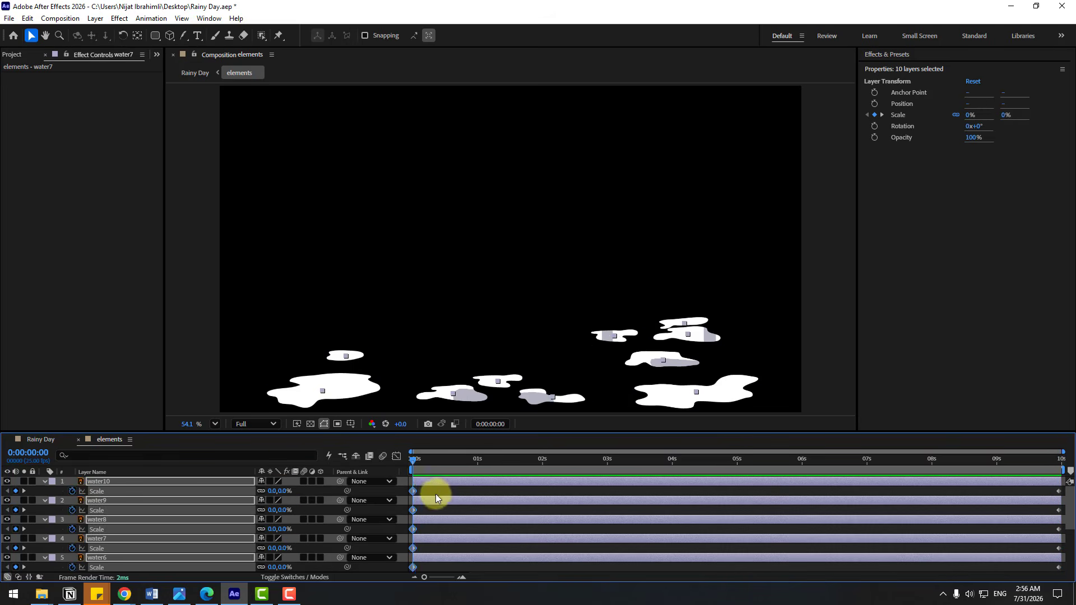
# Play back the growing puddles in the elements composition and in the Rainy Day scene
pyautogui.press('space')
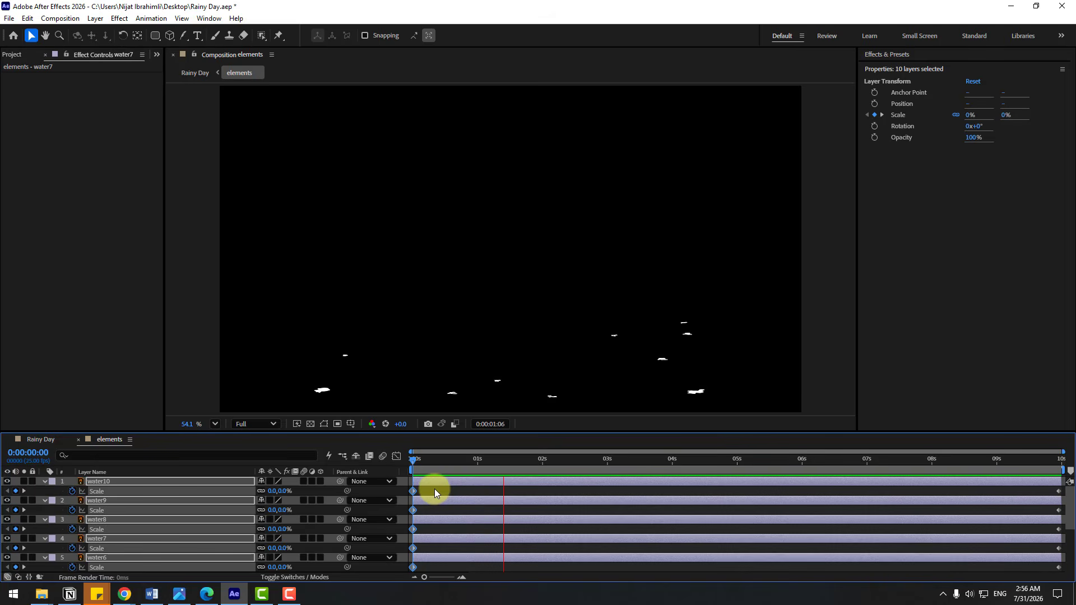
pyautogui.press('space')
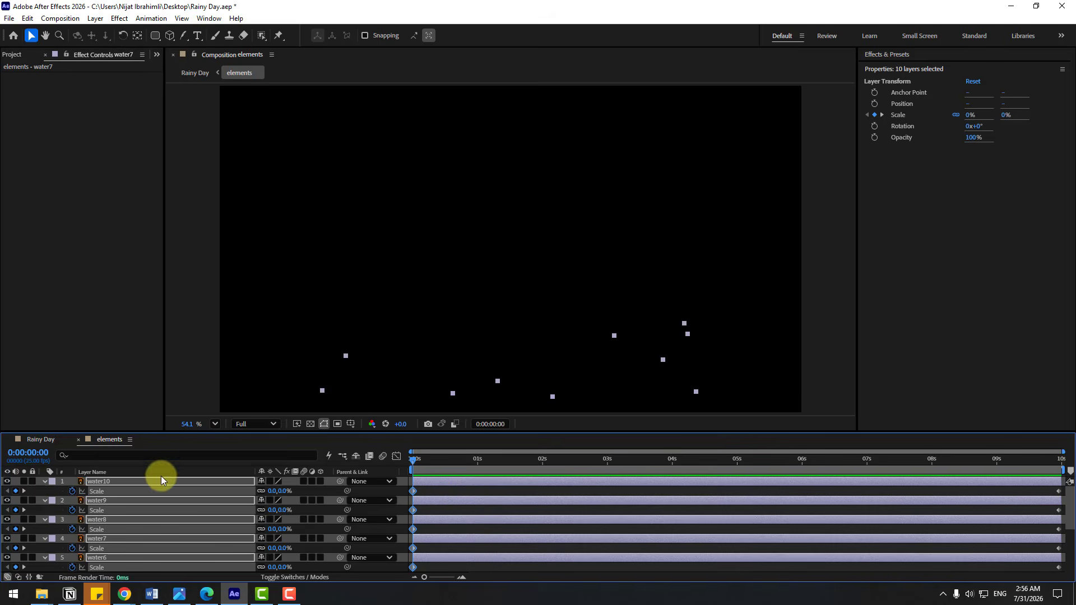
pyautogui.click(40, 440)
pyautogui.press('space')
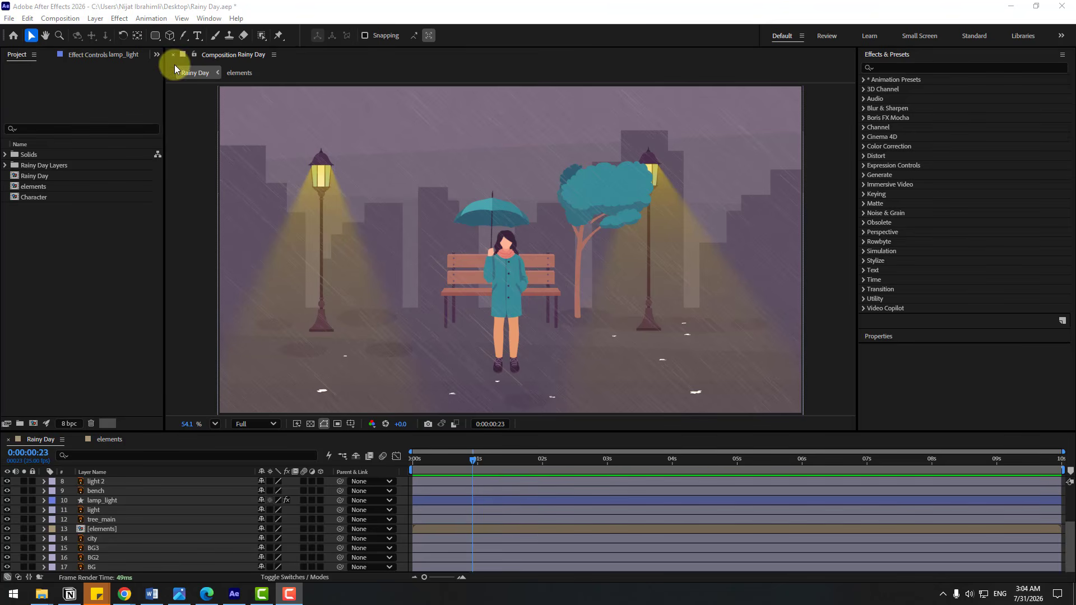
# Draw a flat ellipse about 27 by 13 px on the ground between the lamp post beside the bench and the woman
pyautogui.moveTo(157, 44); pyautogui.dragTo(170, 60)
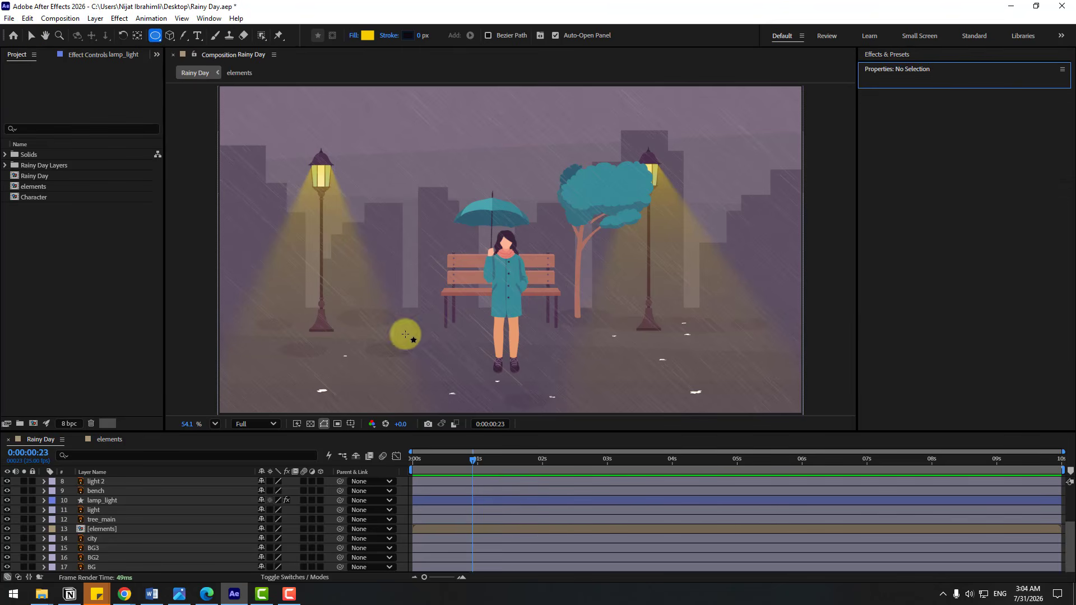
pyautogui.scroll(6, 405, 335)
pyautogui.click(381, 359)
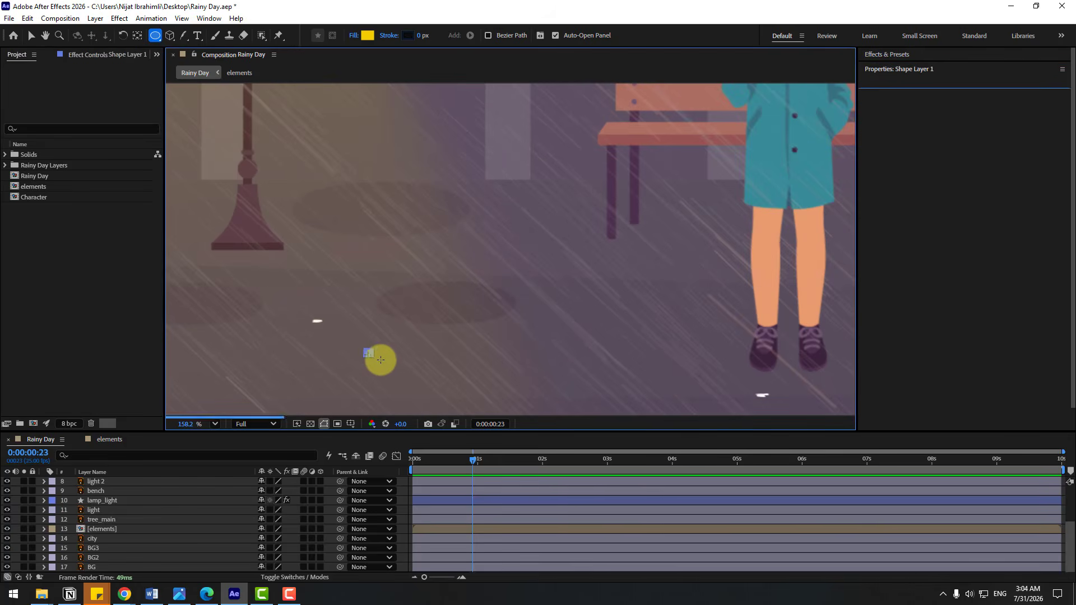
pyautogui.moveTo(381, 359); pyautogui.dragTo(390, 362)
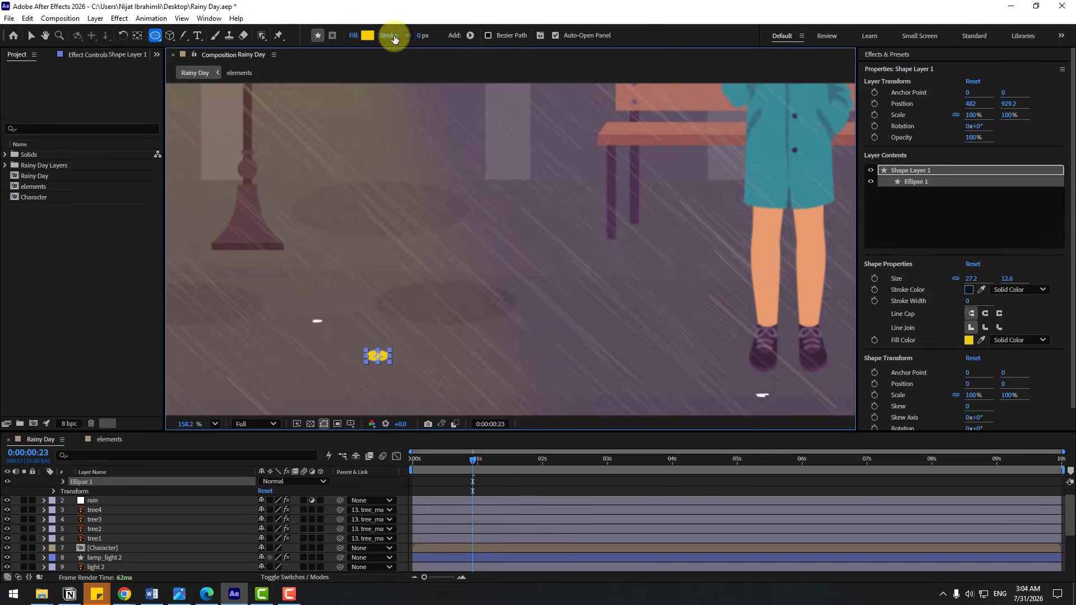
# Set the fill of the new ellipse to None
pyautogui.click(356, 35)
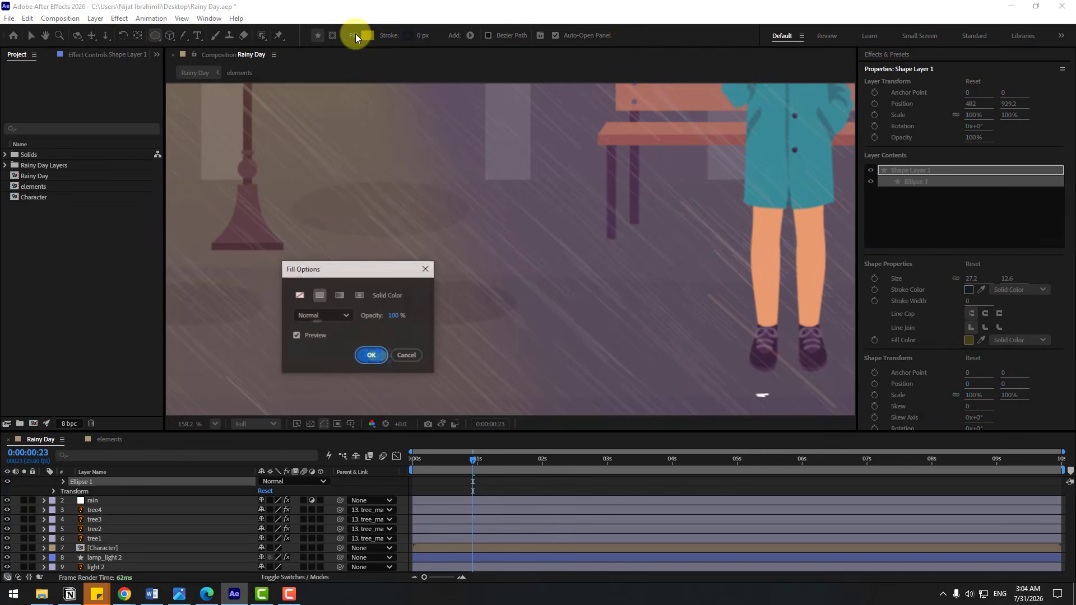
pyautogui.click(302, 295)
pyautogui.moveTo(350, 276); pyautogui.dragTo(512, 212)
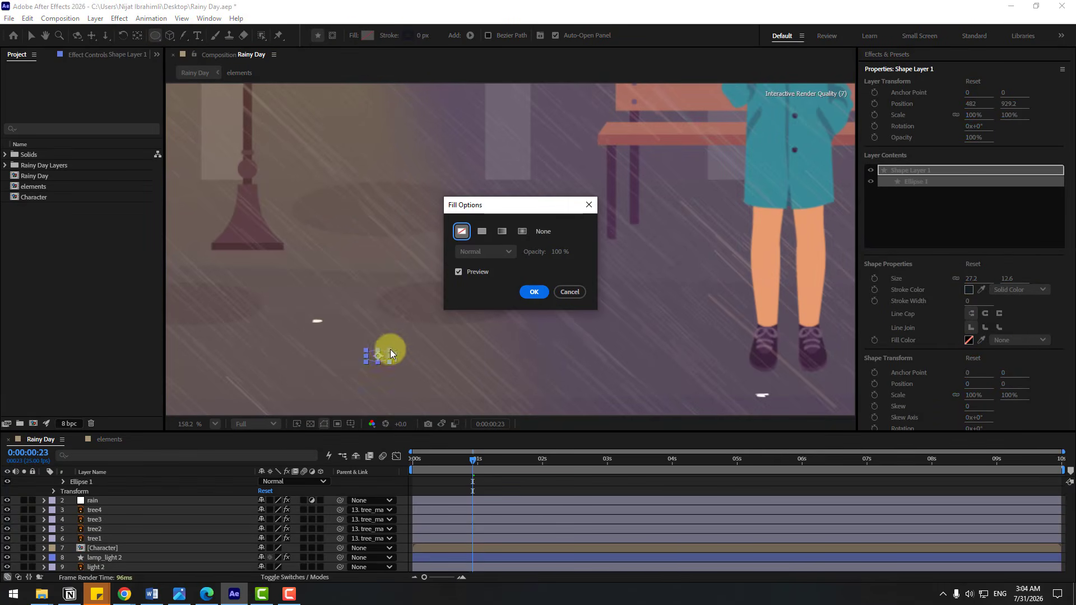
pyautogui.click(534, 292)
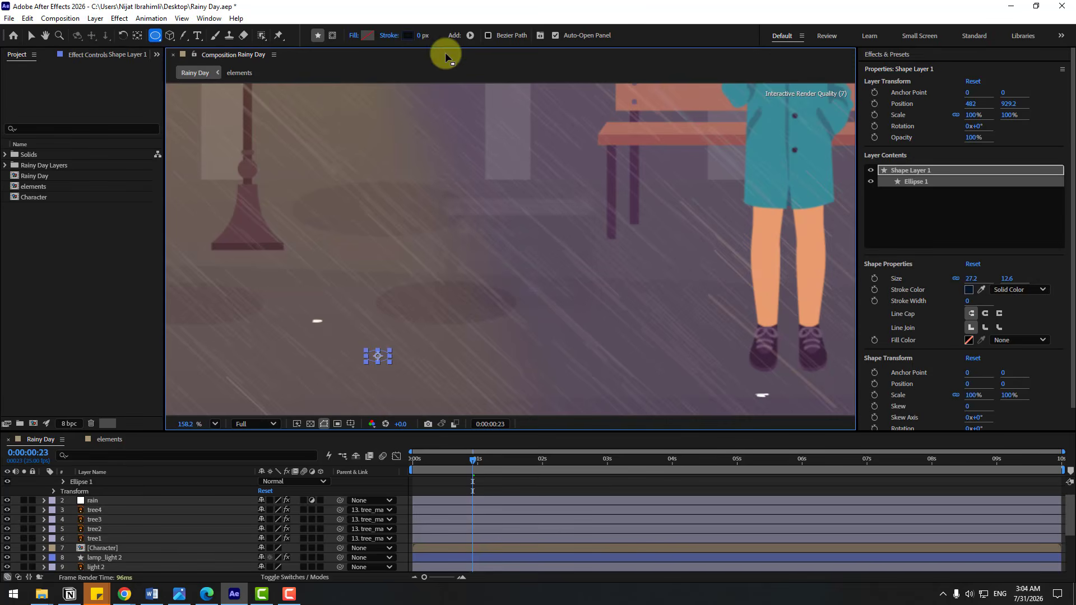
# Give the ellipse a white stroke with a width of 1 px
pyautogui.click(407, 36)
pyautogui.moveTo(409, 389); pyautogui.dragTo(272, 324)
pyautogui.click(591, 362)
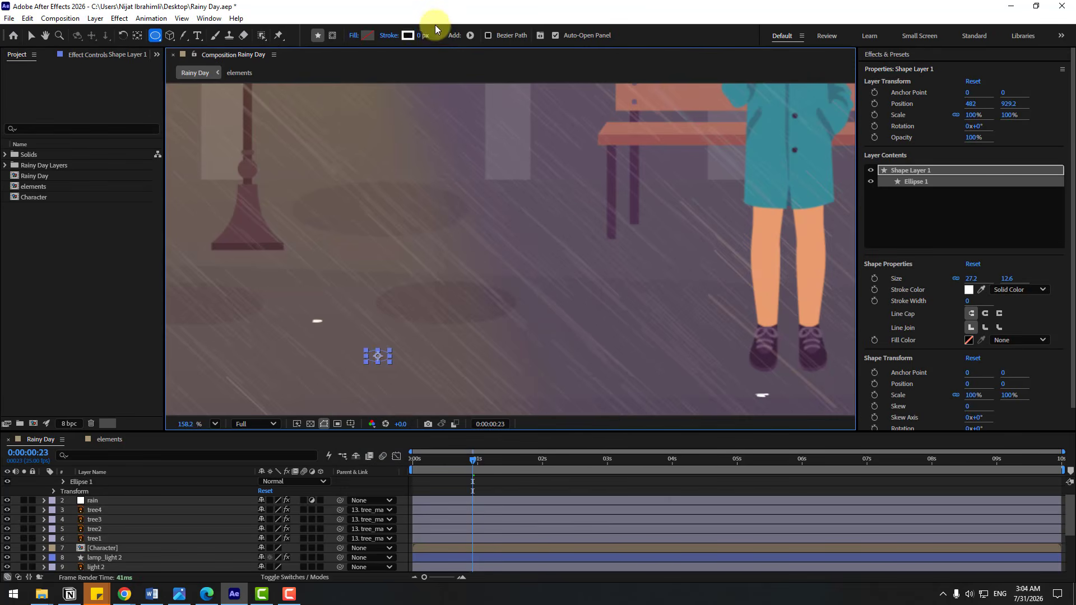
pyautogui.moveTo(418, 35); pyautogui.dragTo(423, 34)
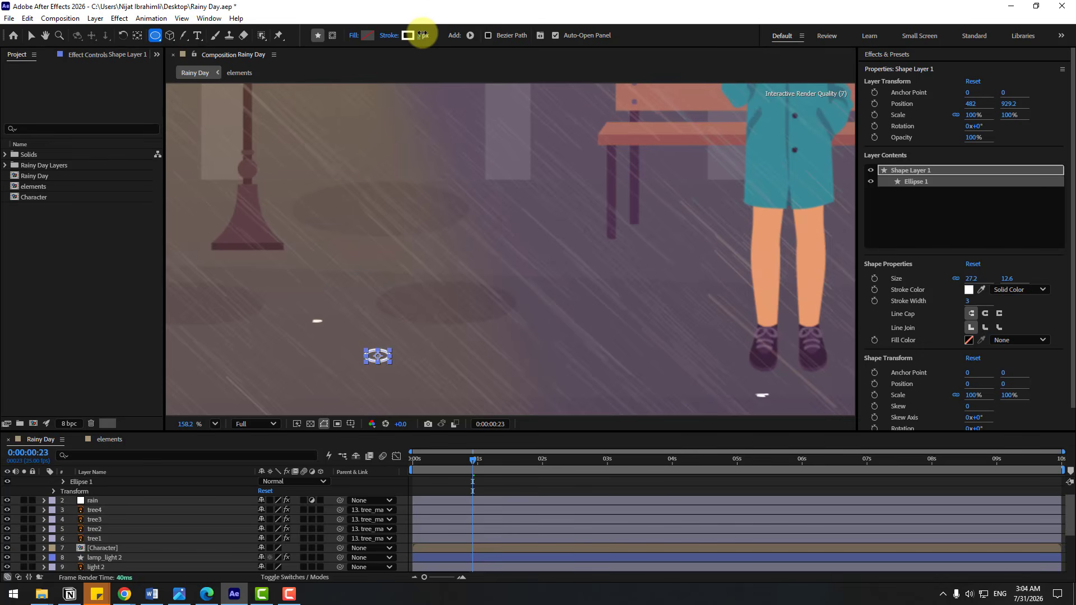
pyautogui.click(31, 35)
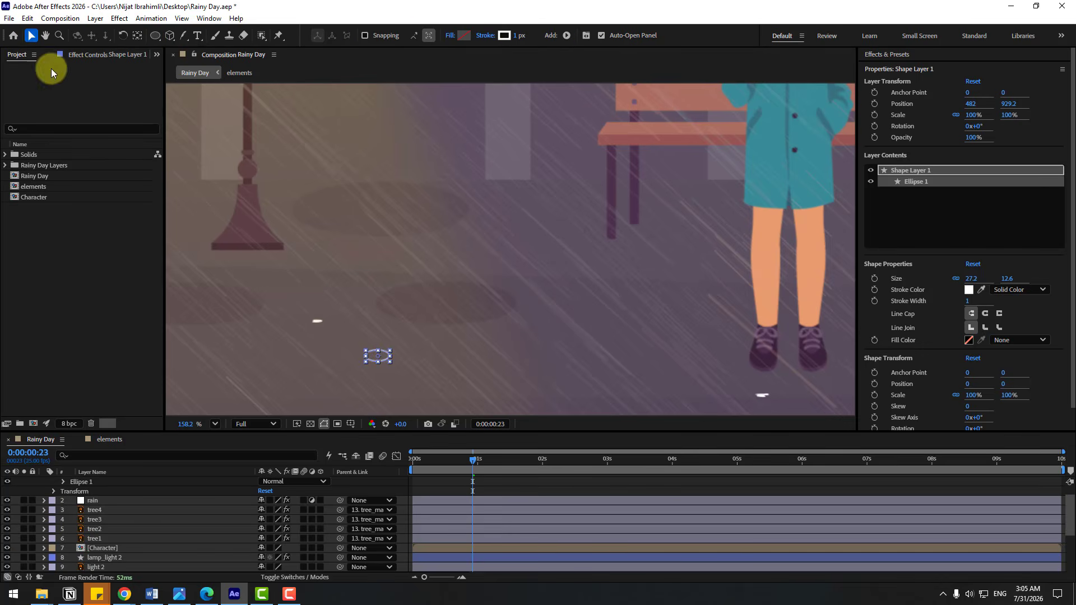
# Solo the ellipse's layer, Shape Layer 1, and return to the first frame
pyautogui.click(439, 482)
pyautogui.moveTo(270, 356); pyautogui.dragTo(402, 231)
pyautogui.scroll(4, 457, 280)
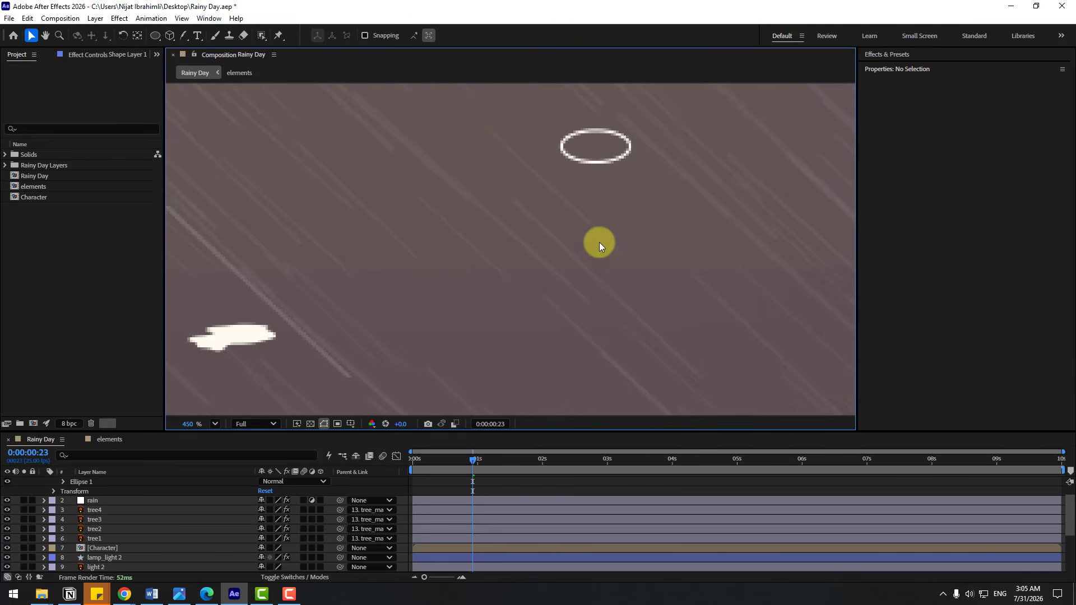
pyautogui.moveTo(600, 242); pyautogui.dragTo(405, 339)
pyautogui.click(431, 248)
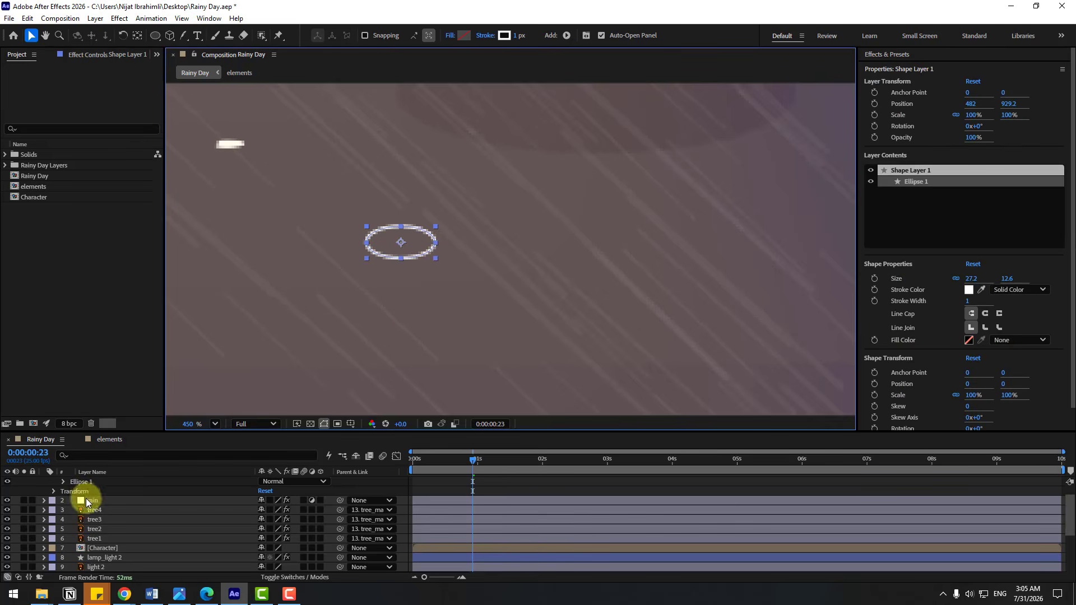
pyautogui.scroll(2, 86, 500)
pyautogui.click(44, 481)
pyautogui.click(23, 481)
pyautogui.moveTo(444, 458); pyautogui.dragTo(385, 468)
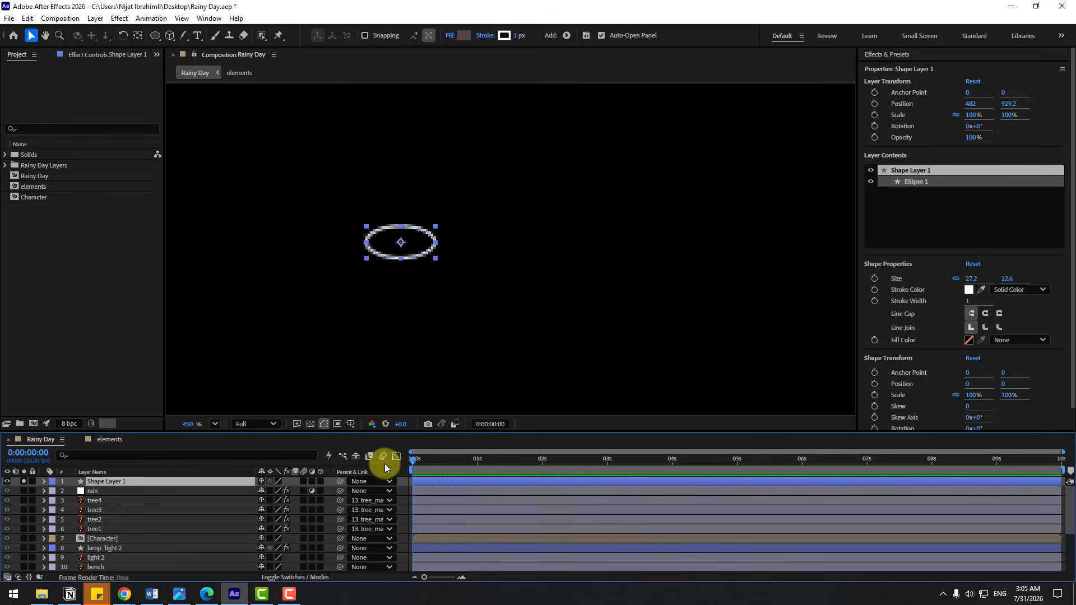
# Keyframe the Scale of Shape Layer 1 from 0% at the first frame to 100% about eight frames in
pyautogui.press('s')
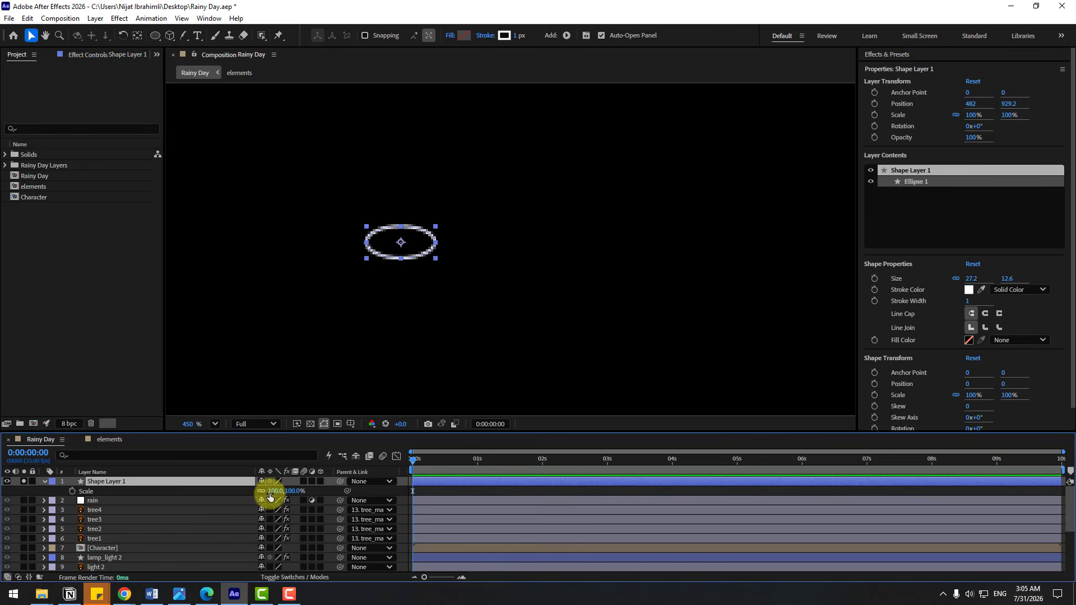
pyautogui.write('0')
pyautogui.press('Return')
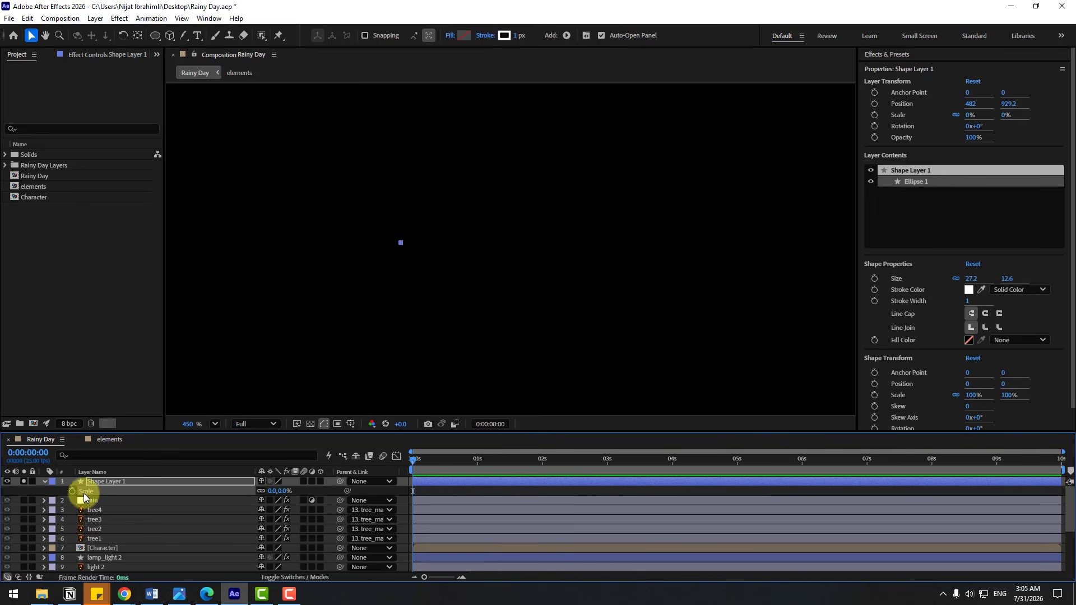
pyautogui.moveTo(429, 462)
pyautogui.mouseDown()
pyautogui.moveTo(417, 460)
pyautogui.moveTo(444, 459)
pyautogui.moveTo(426, 459)
pyautogui.mouseUp()
pyautogui.click(273, 490)
pyautogui.write('100')
pyautogui.press('Return')
# Add Opacity keyframes to Shape Layer 1, fading from 100% at 0:00:00:05 to 0% at 0:00:00:11
pyautogui.hotkey('shift', 't')
pyautogui.click(72, 500)
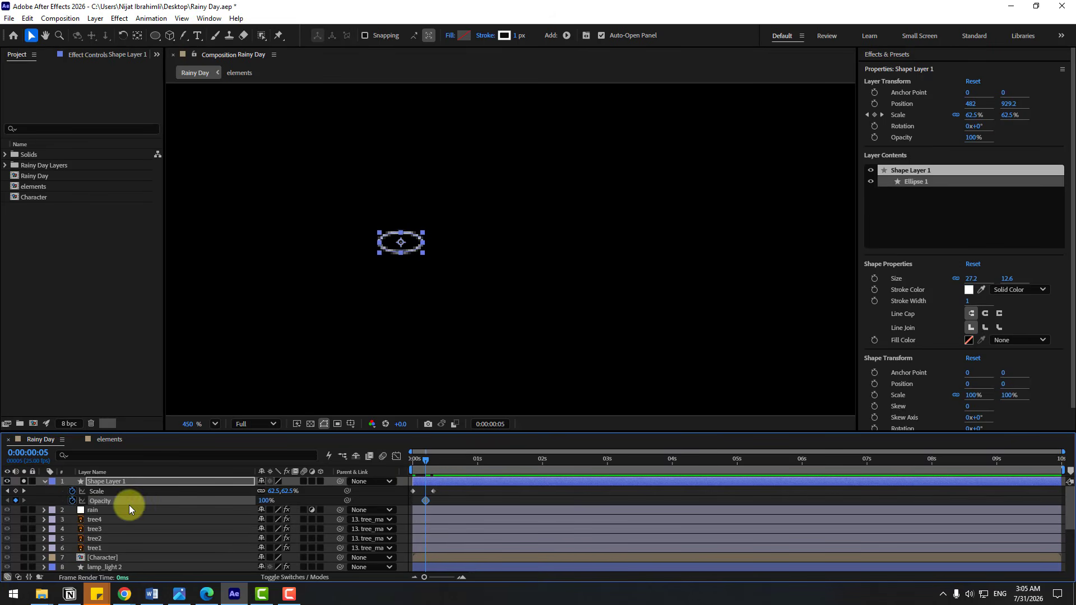
pyautogui.click(433, 459)
pyautogui.moveTo(268, 501); pyautogui.dragTo(193, 507)
# Start the Opacity fade about one frame earlier and apply Easy Ease to all Scale and Opacity keyframes of the ripple
pyautogui.moveTo(424, 500); pyautogui.dragTo(408, 489)
pyautogui.rightClick(413, 491)
pyautogui.moveTo(419, 483)
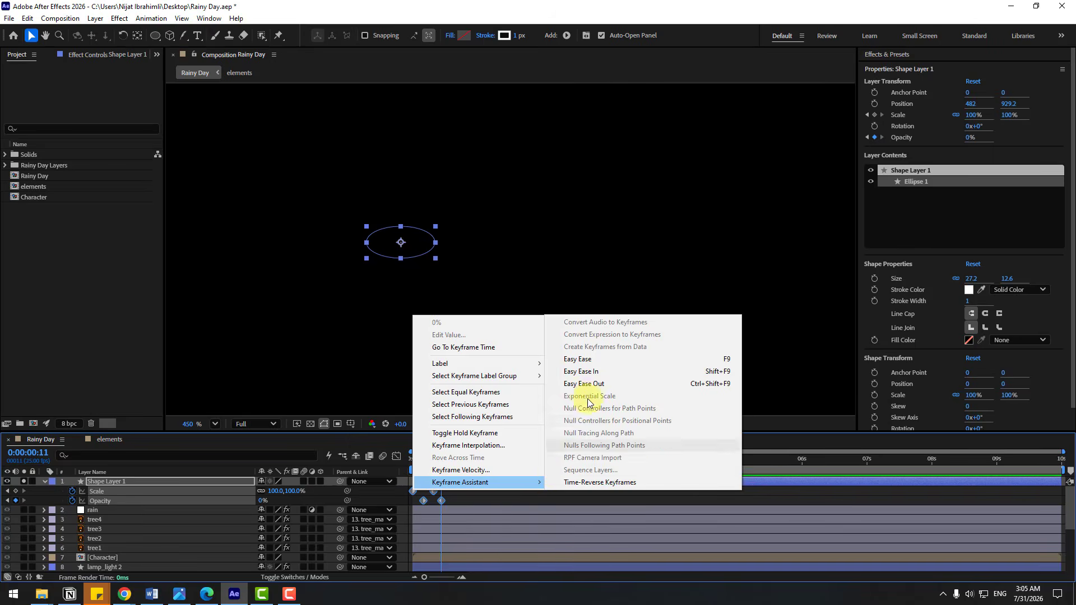
pyautogui.click(593, 359)
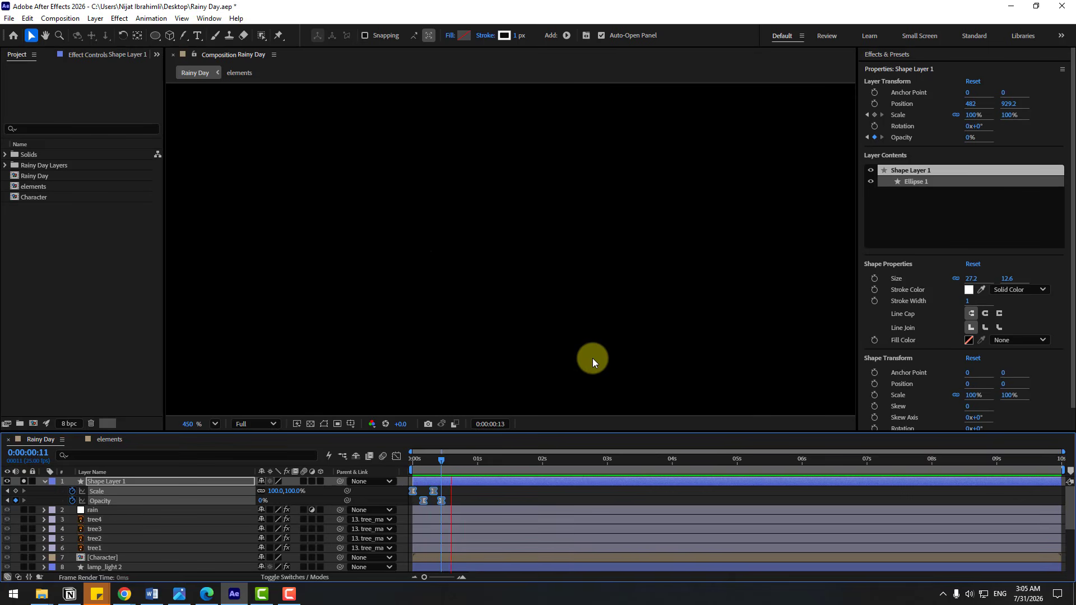
# Move the last Scale and Opacity keyframes of Shape Layer 1 about five frames later and preview the ripple
pyautogui.click(429, 495)
pyautogui.click(440, 501)
pyautogui.moveTo(440, 502); pyautogui.dragTo(453, 501)
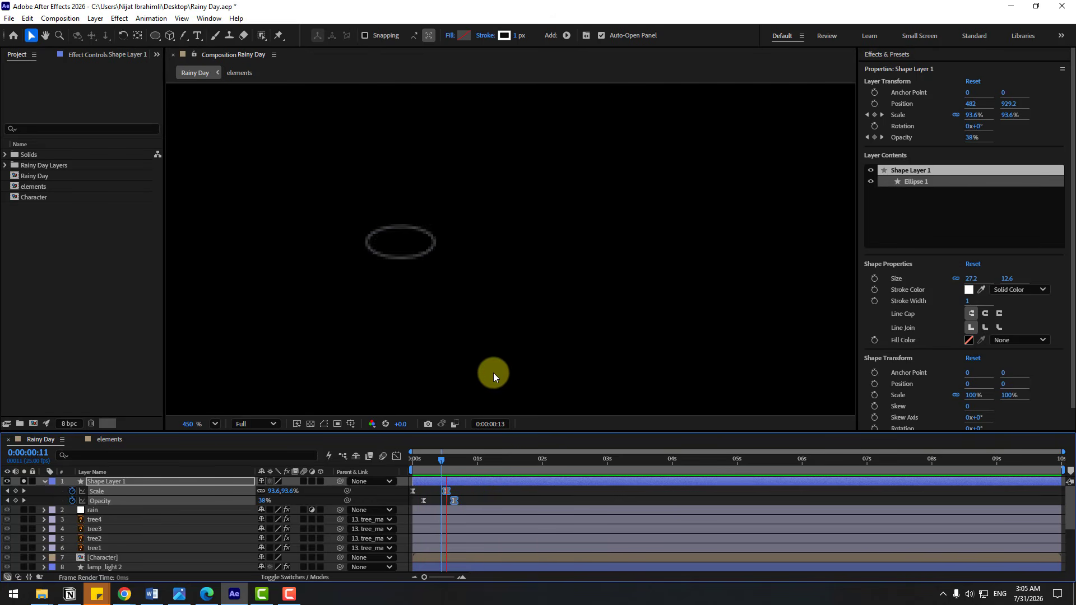
pyautogui.press('space')
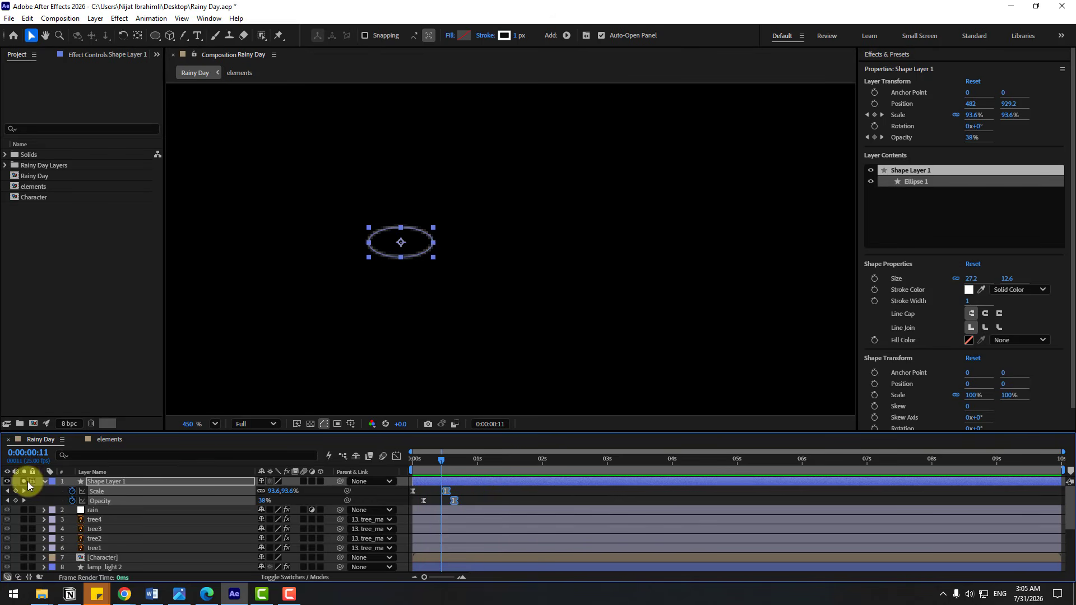
# Turn off the solo of Shape Layer 1 and play back the ripple within the full scene
pyautogui.click(23, 481)
pyautogui.scroll(-3, 431, 339)
pyautogui.scroll(-3, 434, 338)
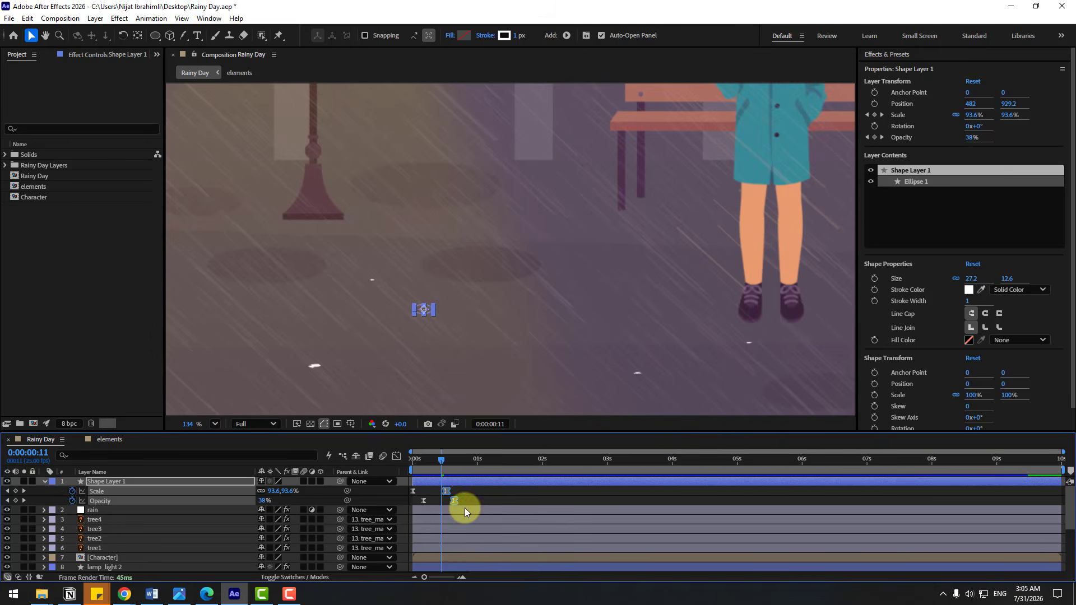
pyautogui.click(473, 386)
pyautogui.scroll(-3, 460, 374)
pyautogui.press('space')
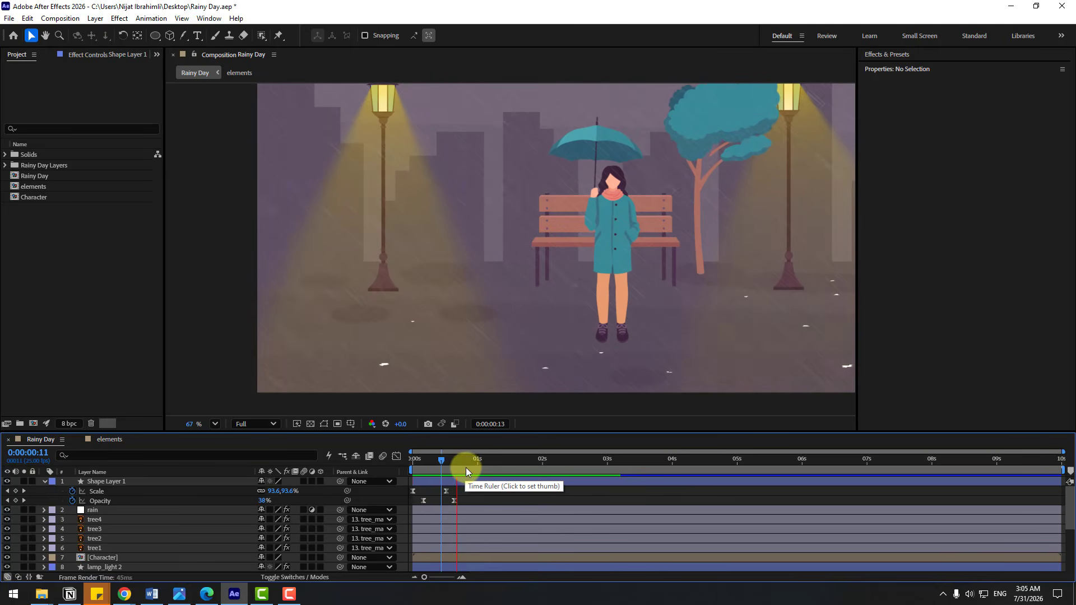
pyautogui.press('space')
# Duplicate Shape Layer 1 and place the copy on the ground below the lamp beside the bench, at about 268.5, 926.2
pyautogui.press('u')
pyautogui.click(105, 483)
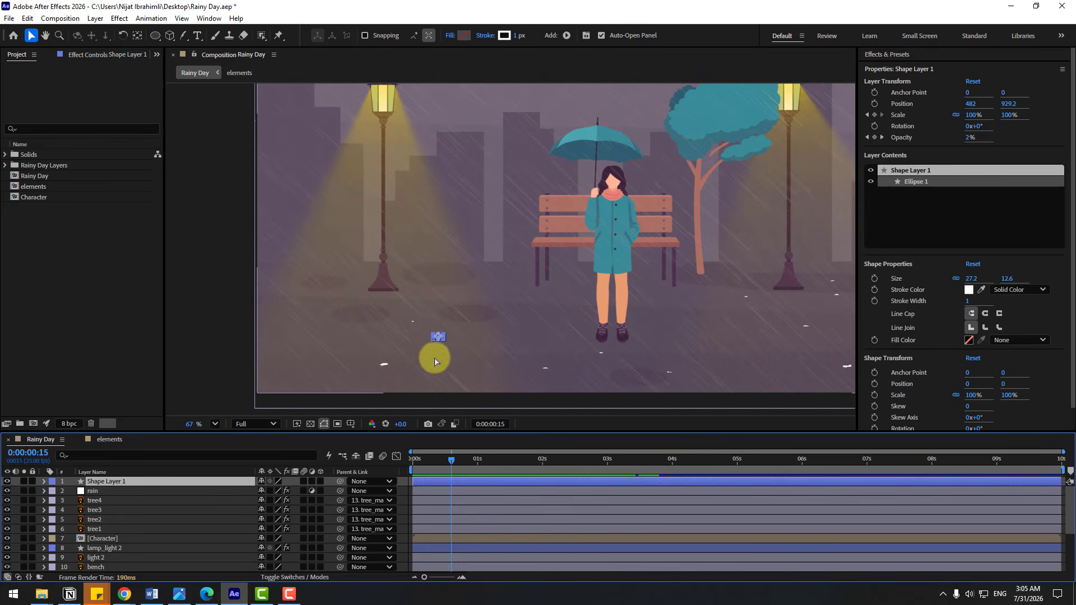
pyautogui.hotkey('ctrl', 'd')
pyautogui.moveTo(439, 338); pyautogui.dragTo(355, 336)
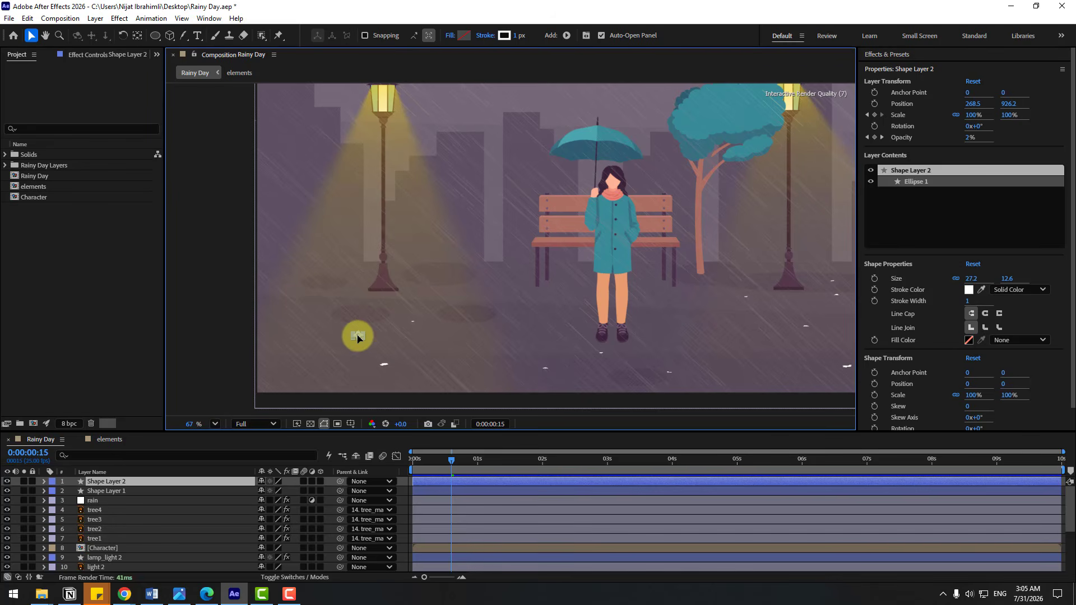
# Duplicate the ripple shape layer repeatedly and spread the copies over the ground on both sides of the woman
pyautogui.scroll(5, 350, 350)
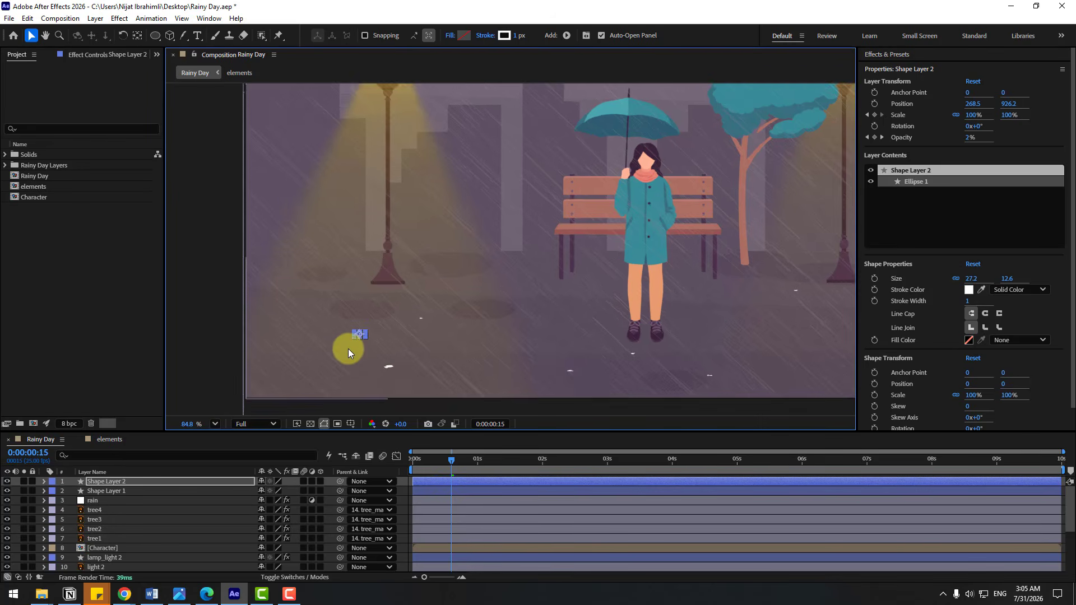
pyautogui.scroll(-4, 336, 364)
pyautogui.scroll(-2, 365, 367)
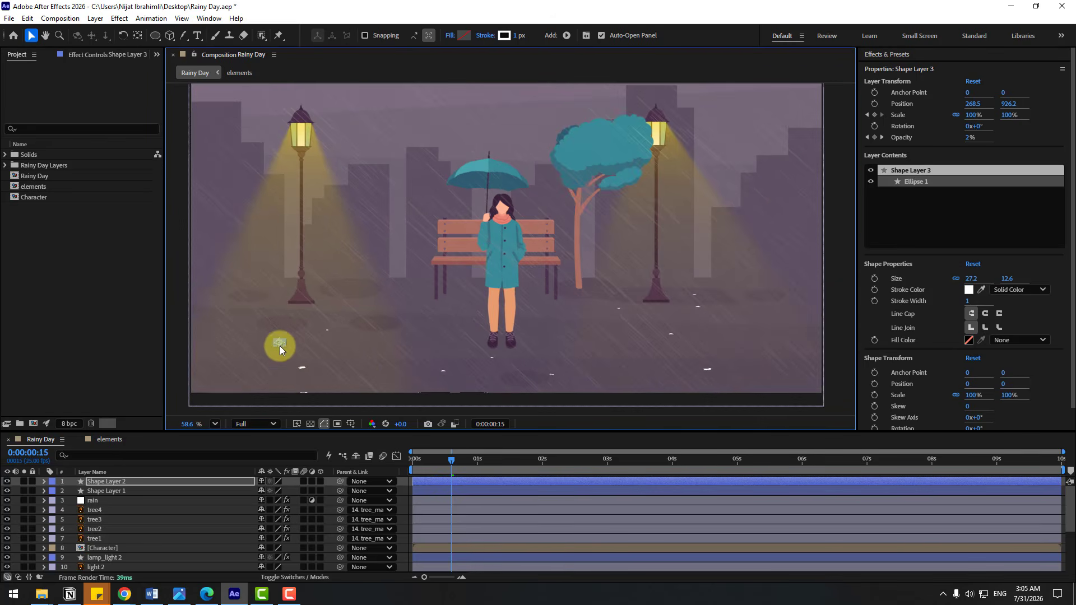
pyautogui.hotkey('ctrl', 'd')
pyautogui.moveTo(280, 345); pyautogui.dragTo(602, 373)
pyautogui.hotkey('ctrl', 'd')
pyautogui.hotkey('ctrl', 'd')
pyautogui.hotkey('ctrl', 'd')
pyautogui.hotkey('ctrl', 'd')
pyautogui.hotkey('ctrl', 'd')
pyautogui.hotkey('ctrl', 'd')
pyautogui.click(451, 511)
pyautogui.click(451, 538)
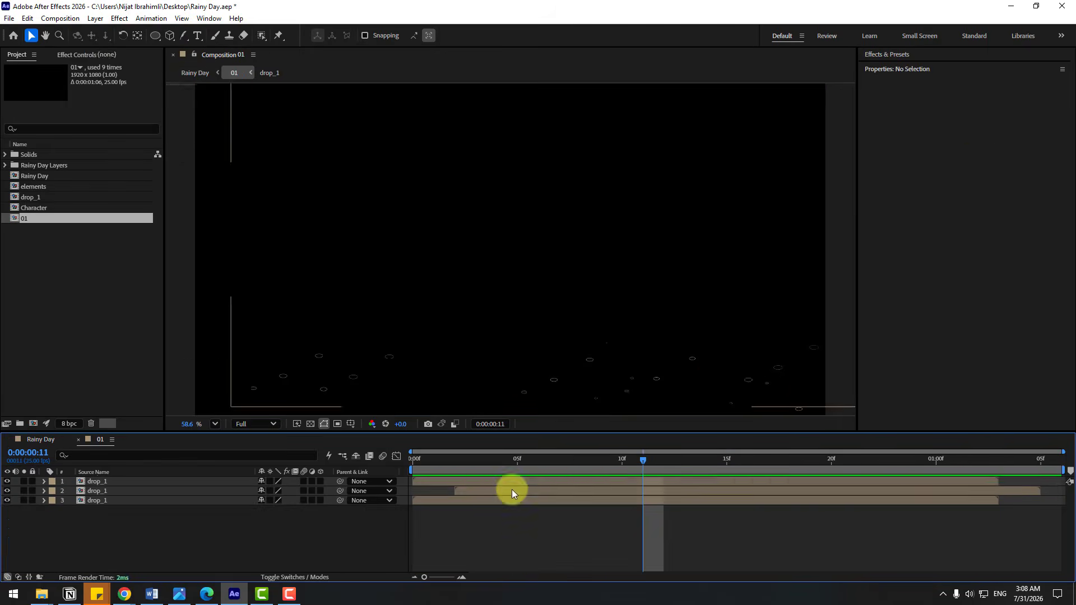
# Solo the earliest 01 ripple layer in the Rainy Day composition and open its precomp
pyautogui.click(301, 474)
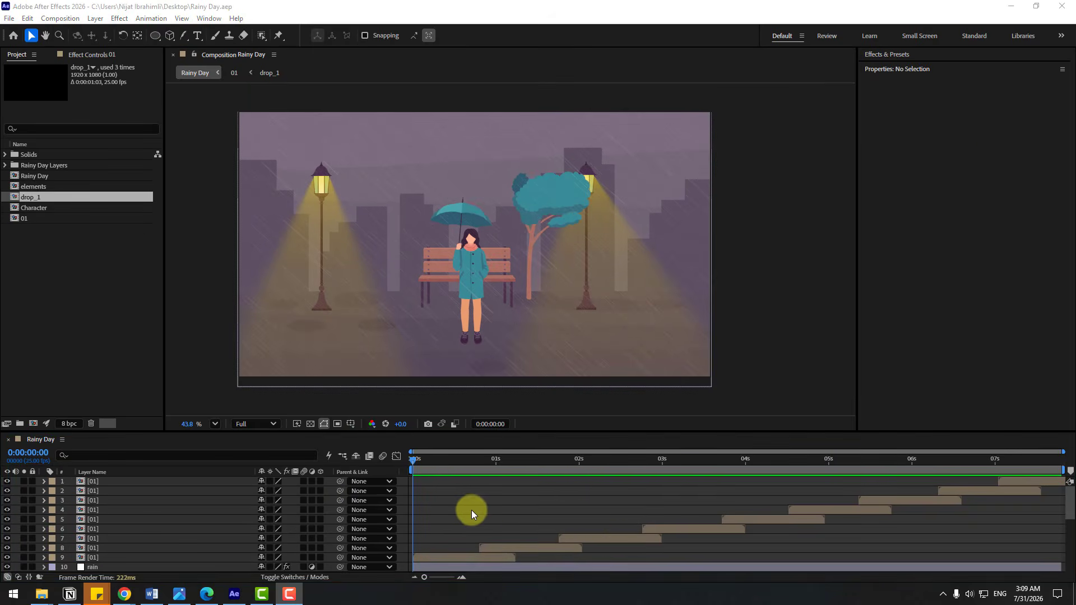
pyautogui.scroll(-1, 456, 511)
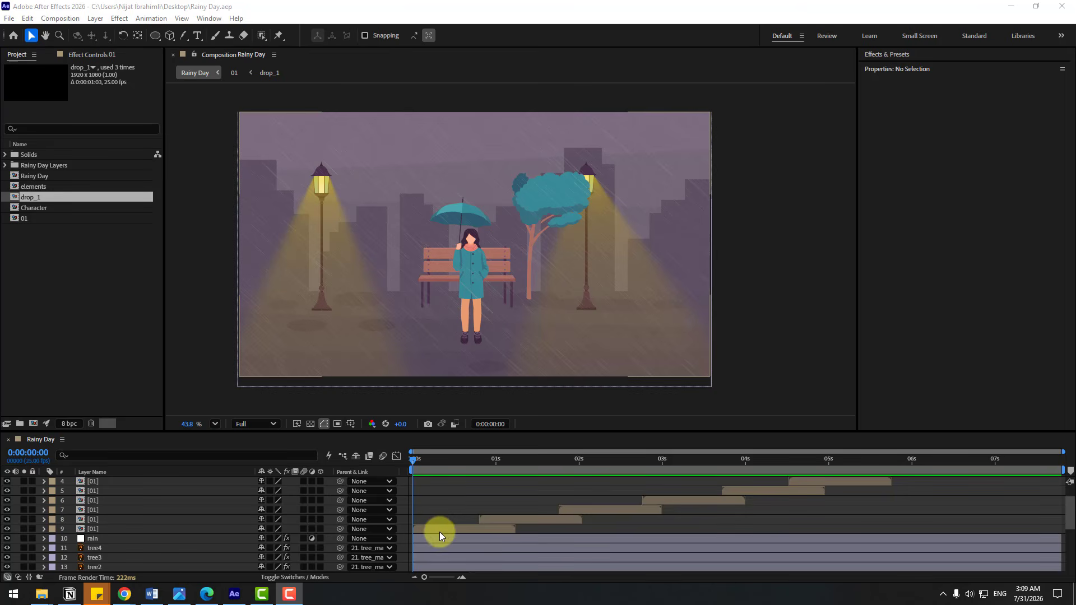
pyautogui.click(436, 527)
pyautogui.click(23, 529)
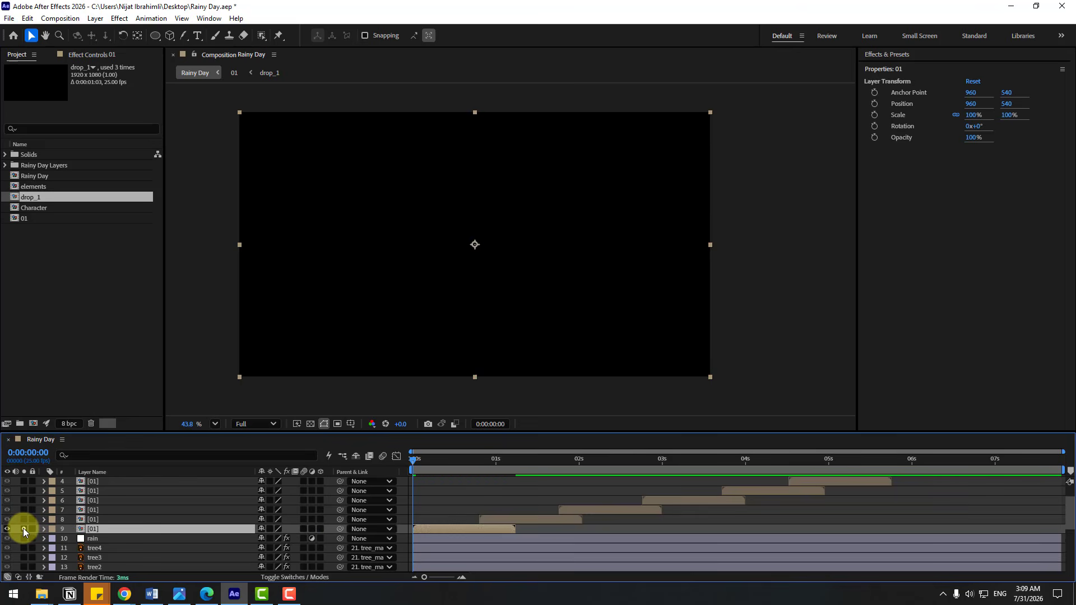
pyautogui.doubleClick(442, 527)
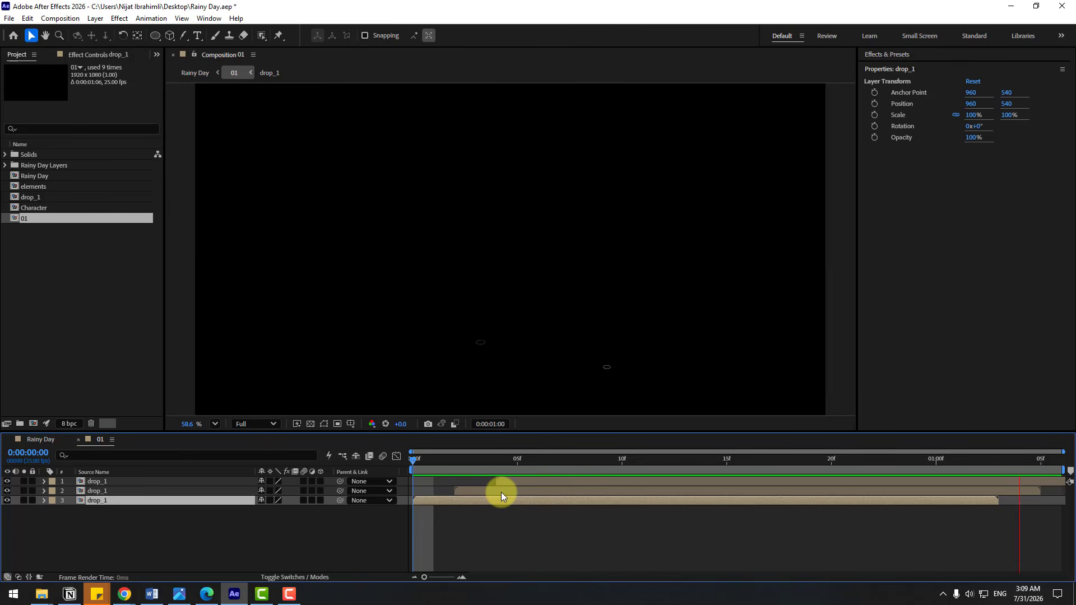
# Play and scrub the 01 precomp to check its staggered drop_1 layers, and return to the start of Rainy Day
pyautogui.press('space')
pyautogui.moveTo(414, 461); pyautogui.dragTo(452, 460)
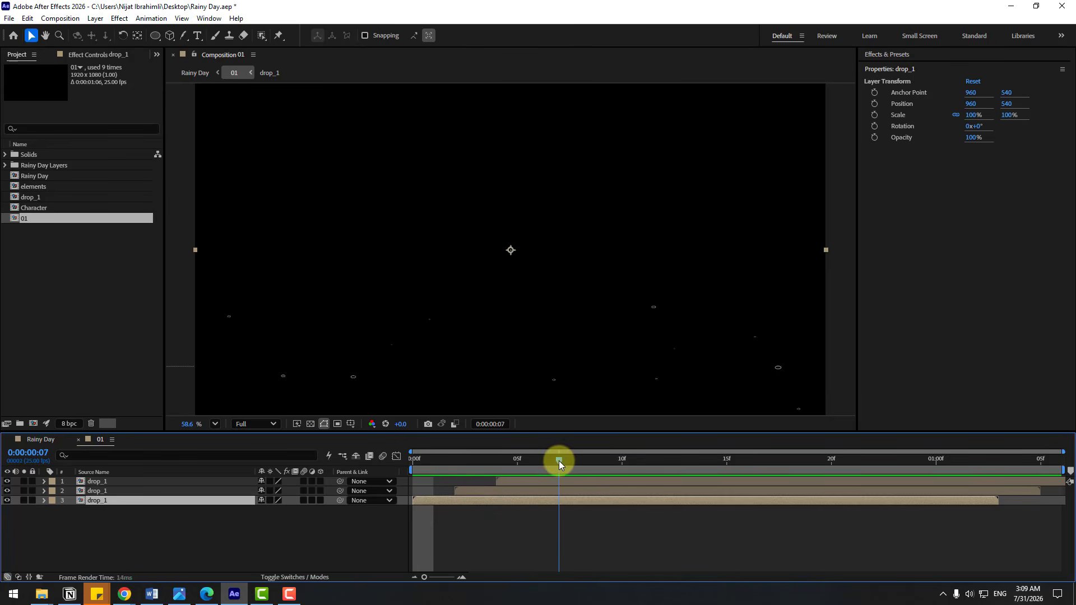
pyautogui.moveTo(560, 461); pyautogui.dragTo(643, 461)
pyautogui.press('space')
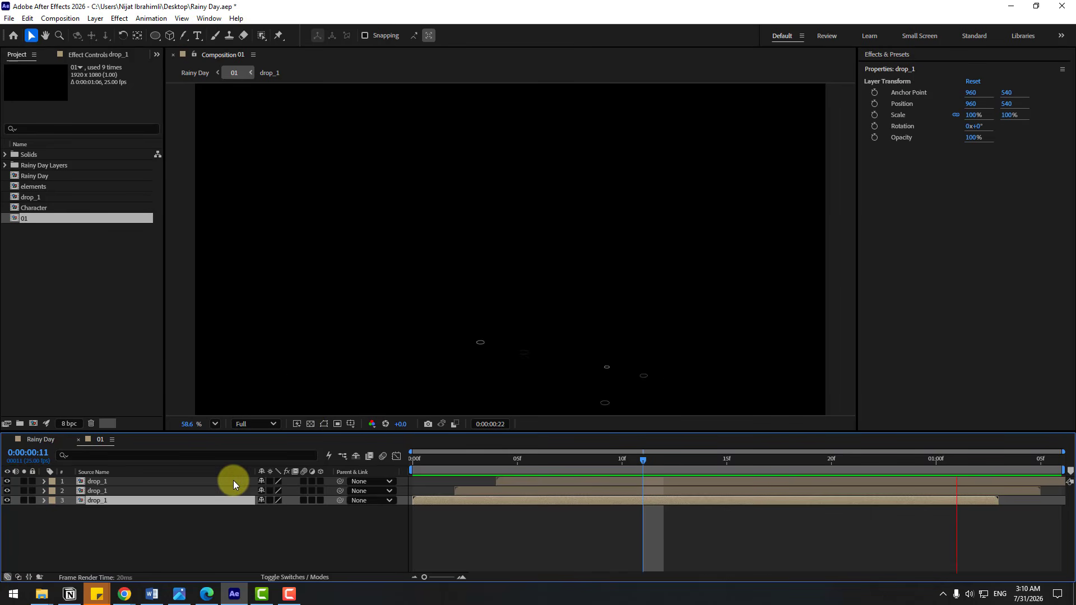
pyautogui.click(79, 440)
pyautogui.click(478, 499)
pyautogui.press('Home')
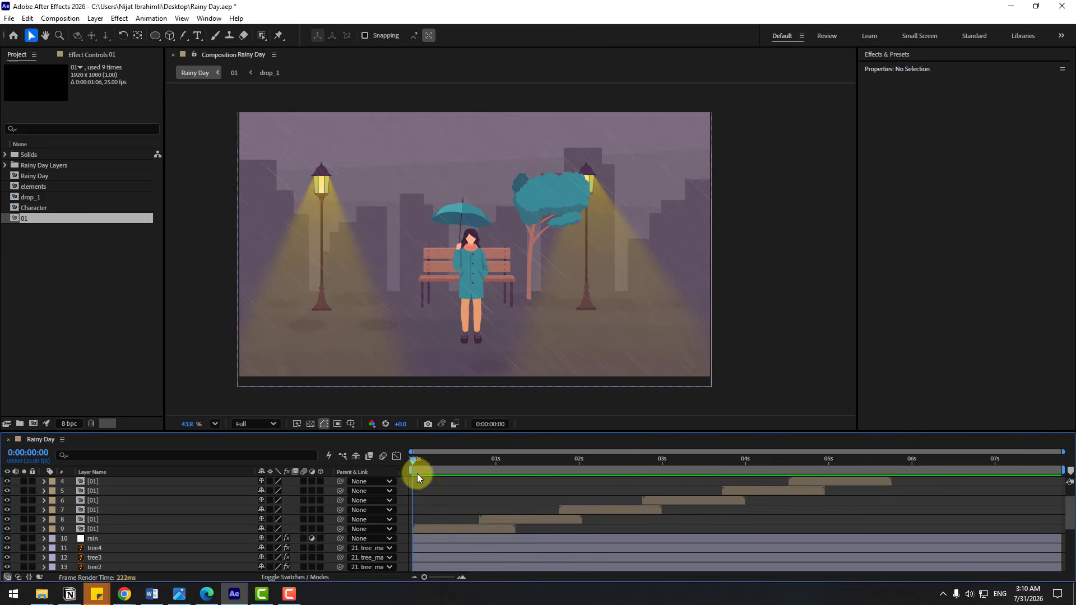
# Add a null object to the Rainy Day composition and centre its anchor point at 50, 50
pyautogui.click(95, 19)
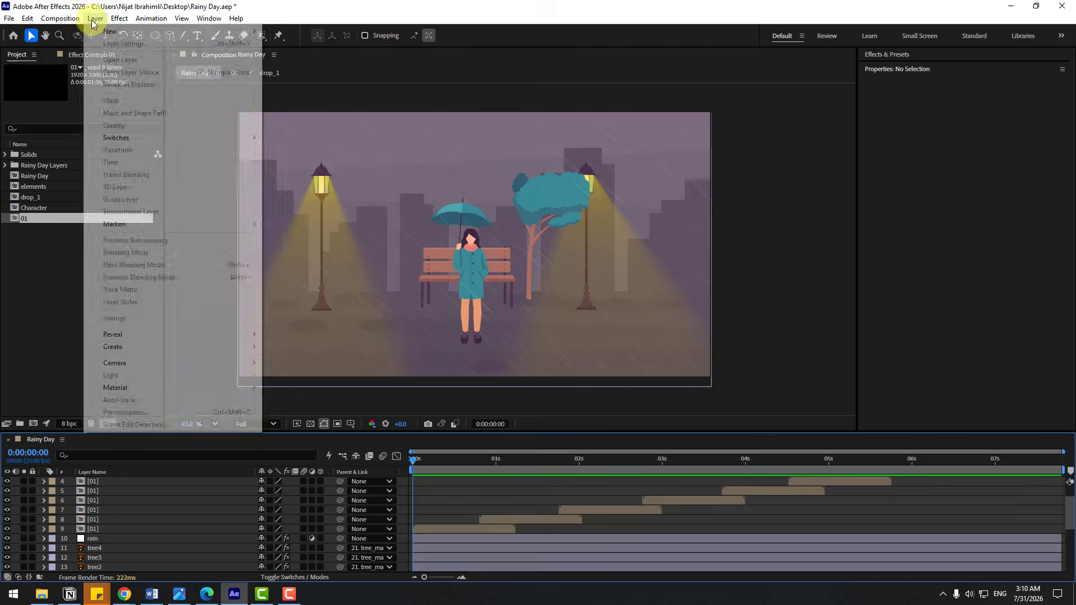
pyautogui.moveTo(112, 31)
pyautogui.click(303, 80)
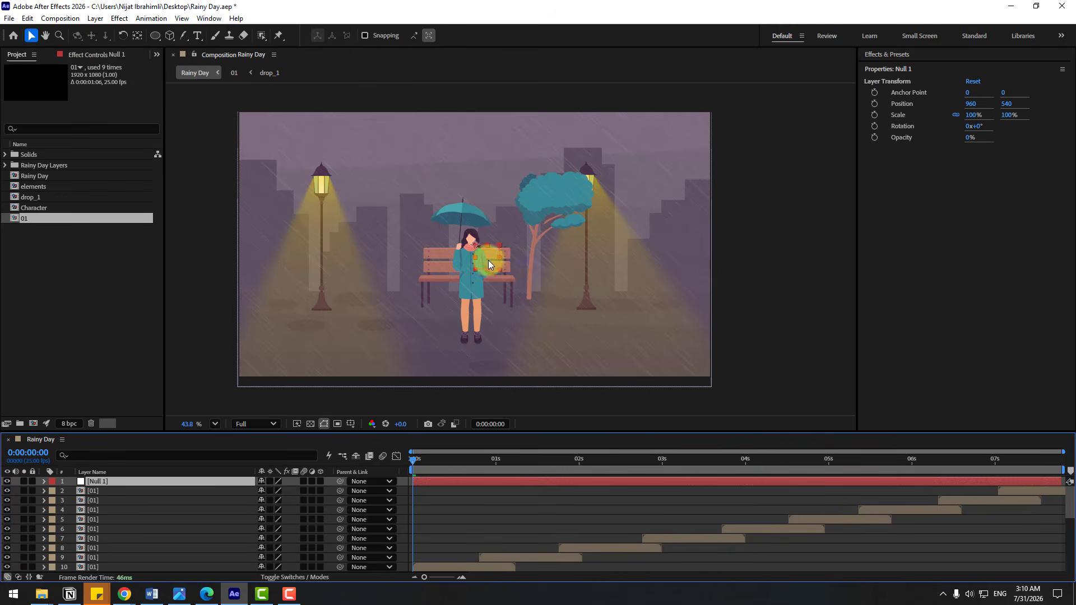
pyautogui.doubleClick(138, 36)
pyautogui.click(32, 36)
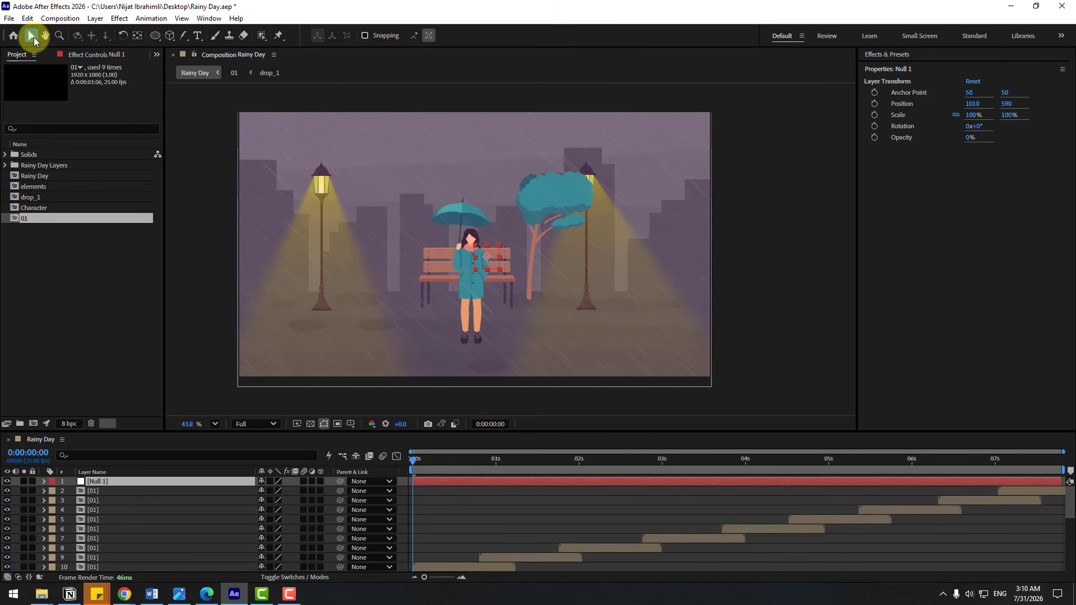
# Select all the 01 ripple layers together with the rain and Character layers, leaving out tree1 to tree4
pyautogui.click(111, 491)
pyautogui.scroll(-3, 114, 502)
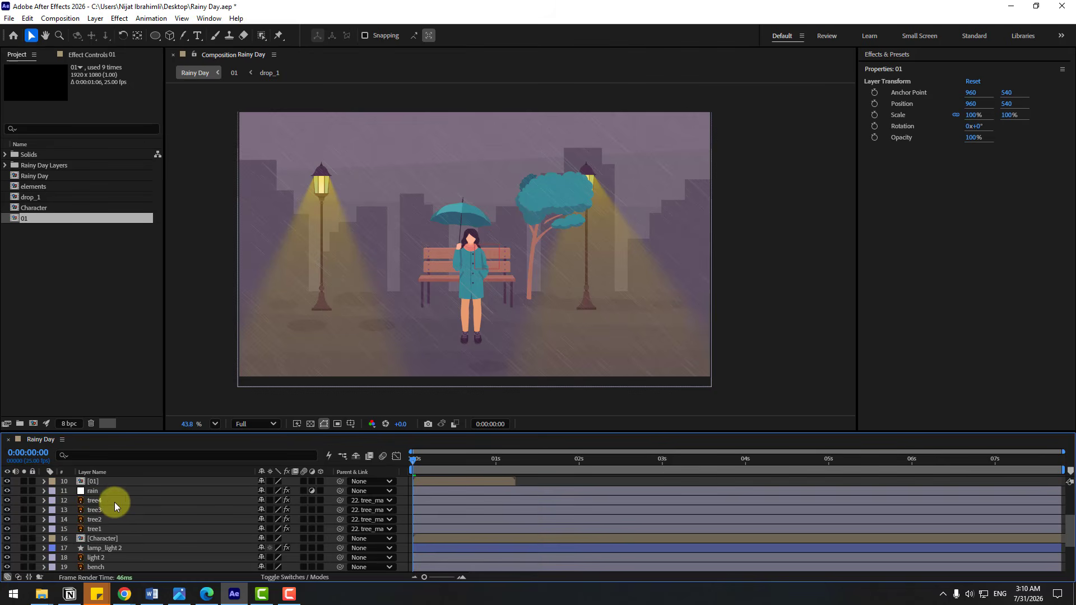
pyautogui.scroll(1, 121, 496)
pyautogui.keyDown('shift'); pyautogui.click(110, 511); pyautogui.keyUp('shift')
pyautogui.keyDown('ctrl'); pyautogui.click(98, 520); pyautogui.keyUp('ctrl')
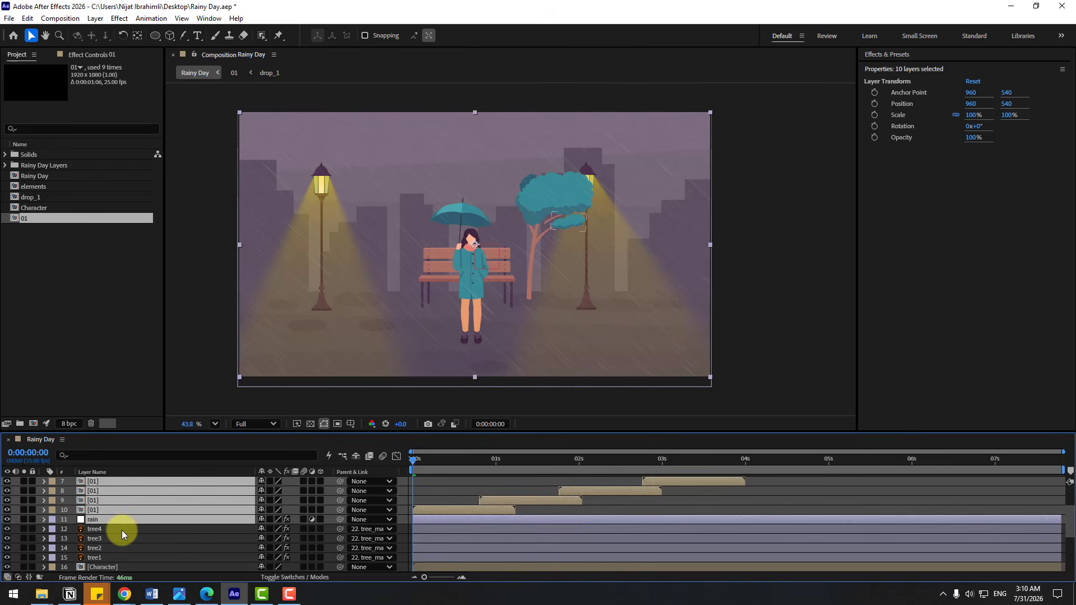
pyautogui.scroll(-1, 122, 530)
pyautogui.keyDown('ctrl'); pyautogui.click(103, 540); pyautogui.keyUp('ctrl')
pyautogui.scroll(-2, 118, 544)
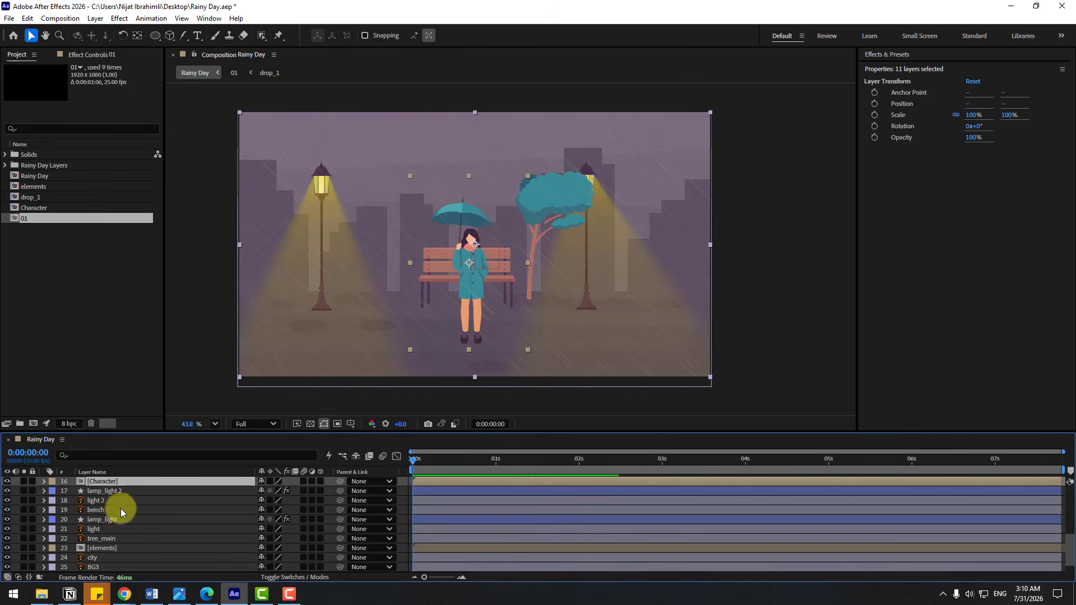
# Add all layers from lamp_light 2 down to BG to the selection and parent the selected layers to Null 1
pyautogui.keyDown('ctrl'); pyautogui.click(113, 491); pyautogui.keyUp('ctrl')
pyautogui.keyDown('ctrl'); pyautogui.click(109, 501); pyautogui.keyUp('ctrl')
pyautogui.keyDown('ctrl'); pyautogui.click(108, 510); pyautogui.keyUp('ctrl')
pyautogui.keyDown('ctrl'); pyautogui.click(103, 519); pyautogui.keyUp('ctrl')
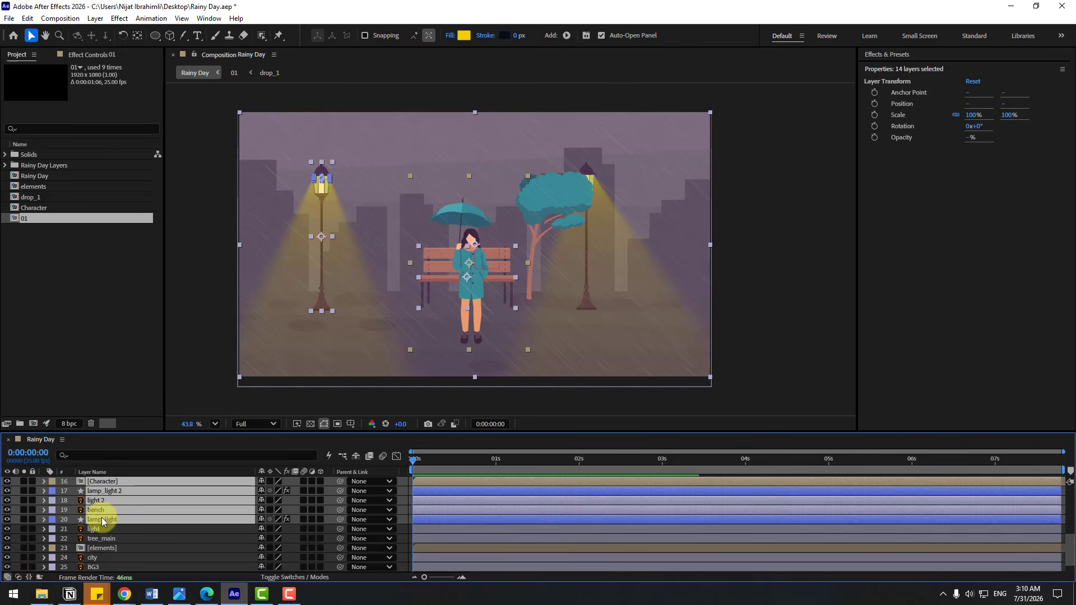
pyautogui.keyDown('ctrl'); pyautogui.click(106, 529); pyautogui.keyUp('ctrl')
pyautogui.keyDown('ctrl'); pyautogui.click(103, 538); pyautogui.keyUp('ctrl')
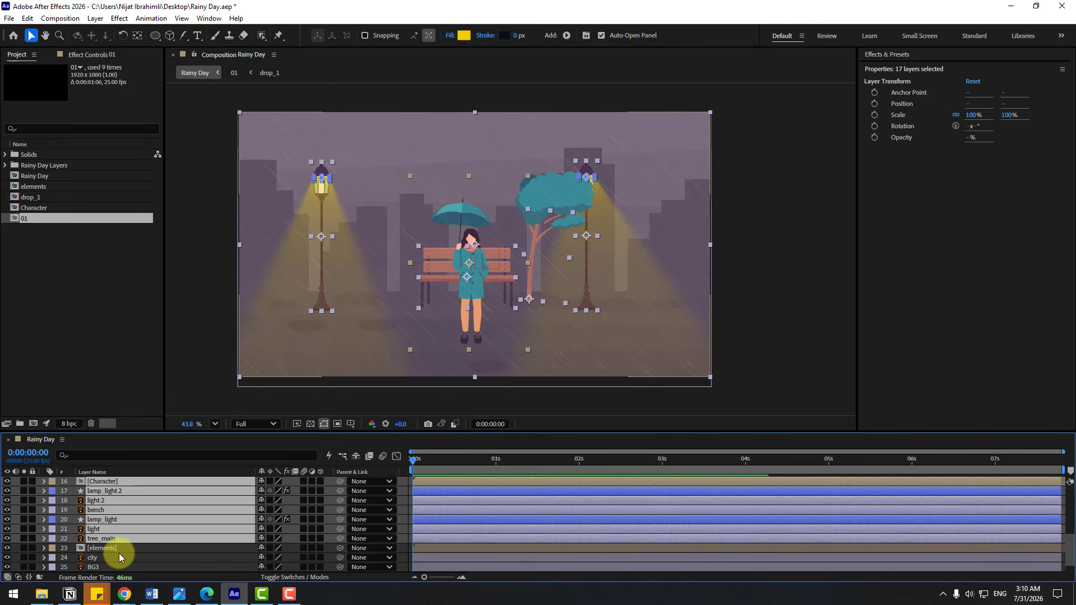
pyautogui.keyDown('ctrl'); pyautogui.click(107, 547); pyautogui.keyUp('ctrl')
pyautogui.scroll(-1, 107, 546)
pyautogui.keyDown('ctrl'); pyautogui.click(96, 539); pyautogui.keyUp('ctrl')
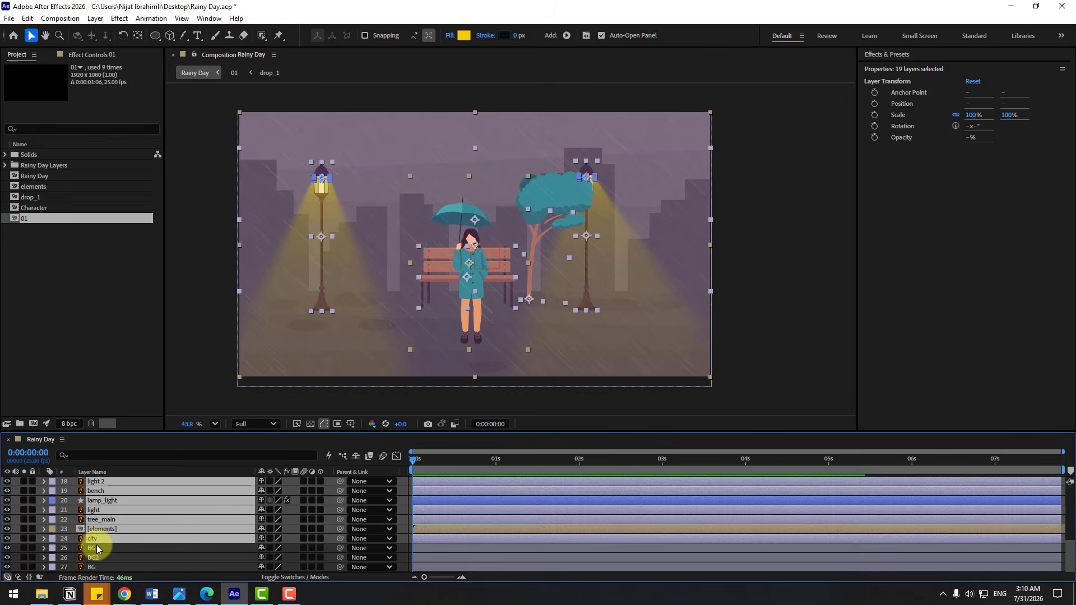
pyautogui.keyDown('ctrl'); pyautogui.click(96, 548); pyautogui.keyUp('ctrl')
pyautogui.keyDown('ctrl'); pyautogui.click(95, 557); pyautogui.keyUp('ctrl')
pyautogui.keyDown('ctrl'); pyautogui.click(99, 565); pyautogui.keyUp('ctrl')
pyautogui.scroll(8, 144, 544)
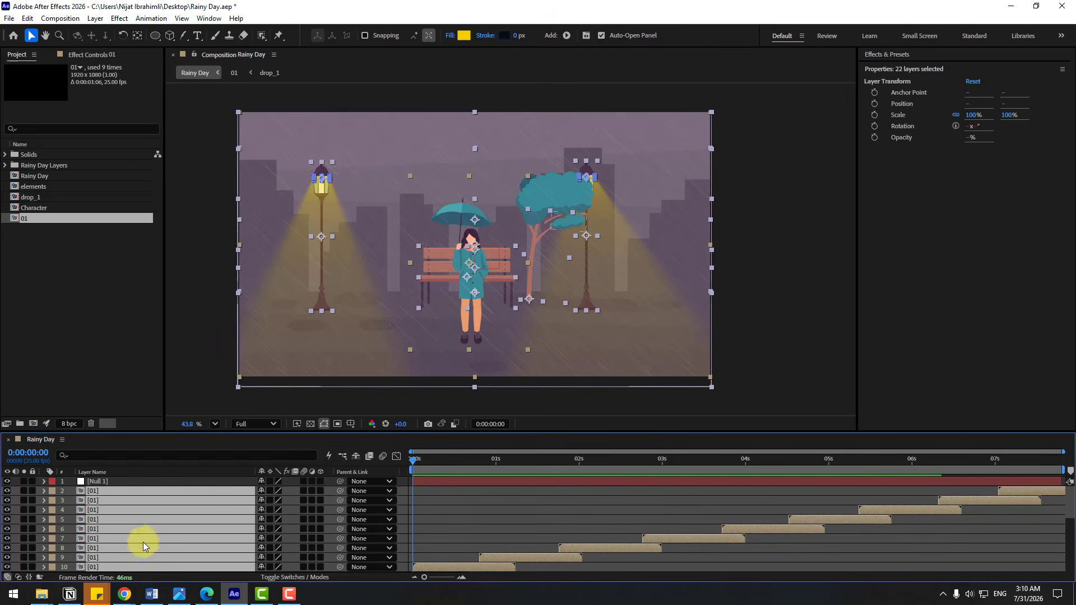
pyautogui.moveTo(344, 493); pyautogui.dragTo(102, 484)
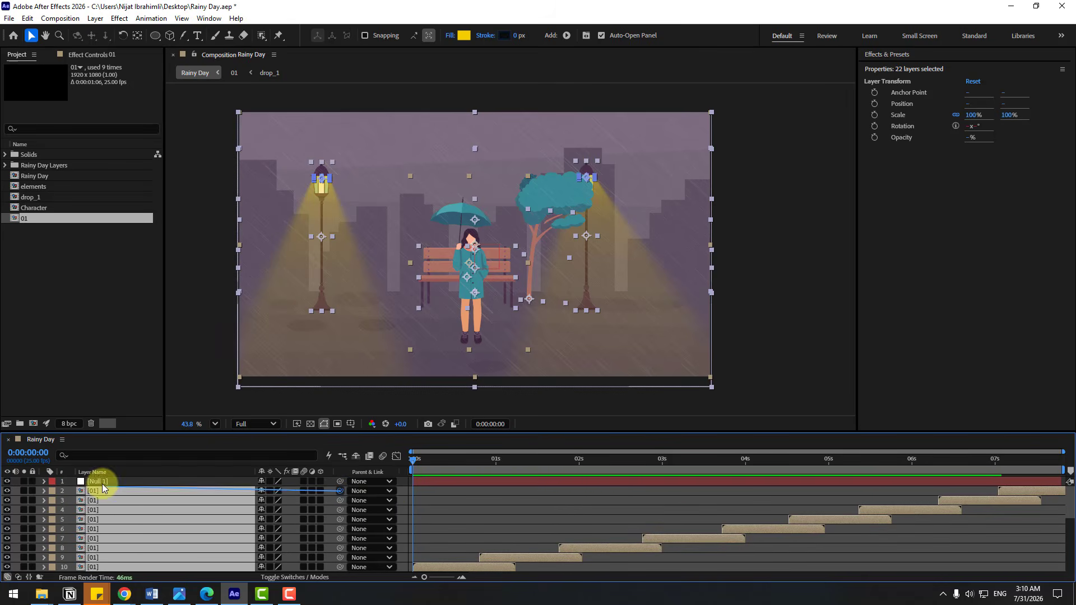
pyautogui.click(98, 484)
# Keyframe Null 1's Scale at 100% at the start of the timeline and 117% at 0:00:07:19
pyautogui.click(124, 483)
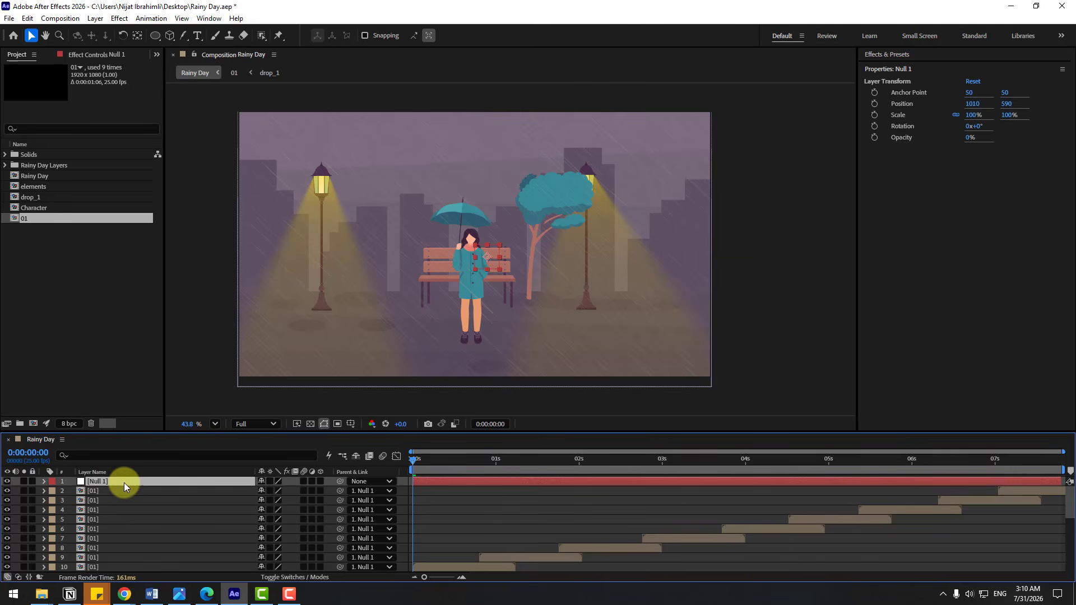
pyautogui.press('s')
pyautogui.click(72, 491)
pyautogui.moveTo(939, 470); pyautogui.dragTo(1065, 466)
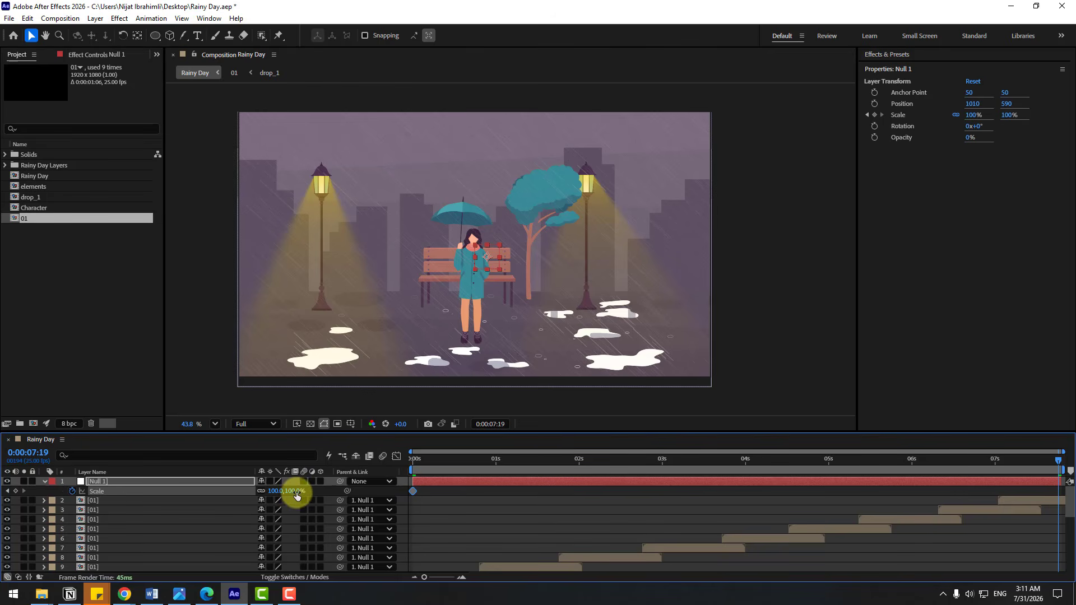
pyautogui.moveTo(293, 492); pyautogui.dragTo(303, 492)
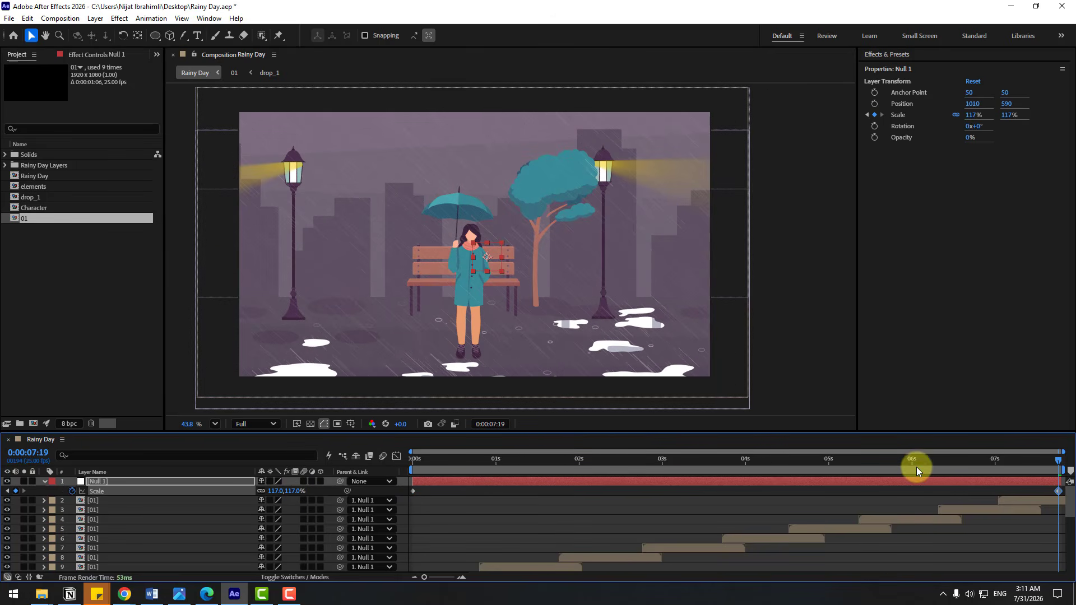
# Scrub through the timeline to review the zoom-in, checking how the lamps and their light behave, and return to the start
pyautogui.moveTo(916, 466); pyautogui.dragTo(368, 466)
pyautogui.scroll(-2, 163, 515)
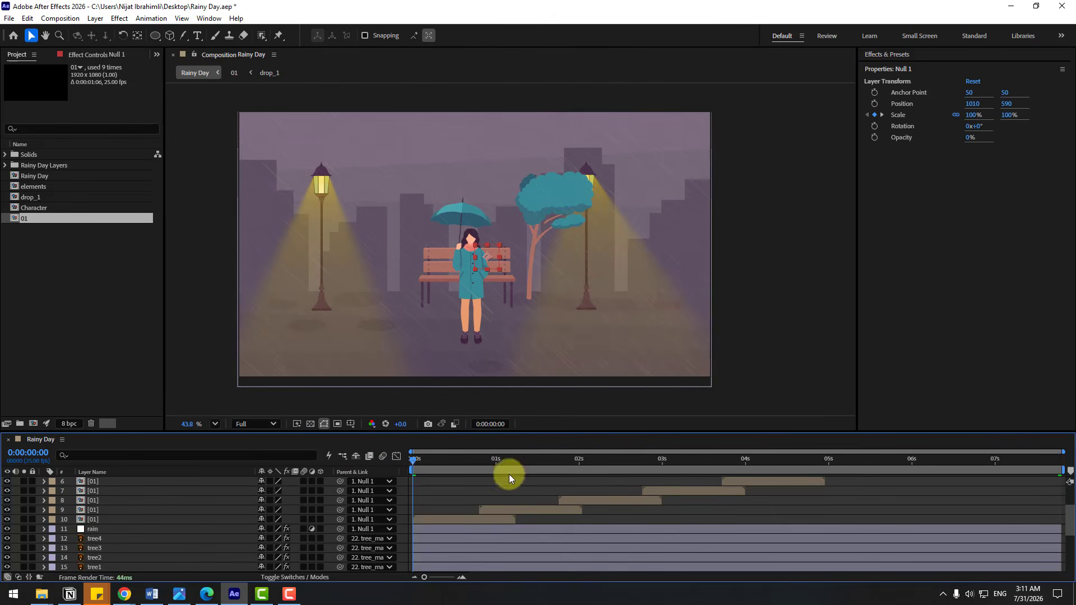
pyautogui.moveTo(509, 474); pyautogui.dragTo(876, 465)
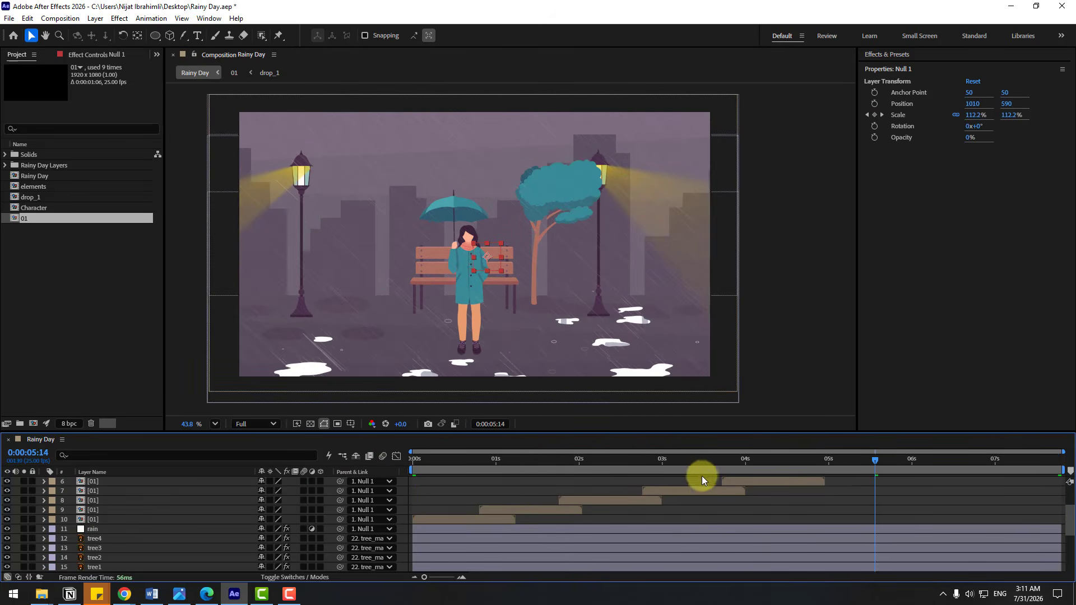
pyautogui.press('Home')
# Pre-compose the lamp_light 2 and light 2 layers into a composition named light_left and close its timeline
pyautogui.scroll(-2, 85, 537)
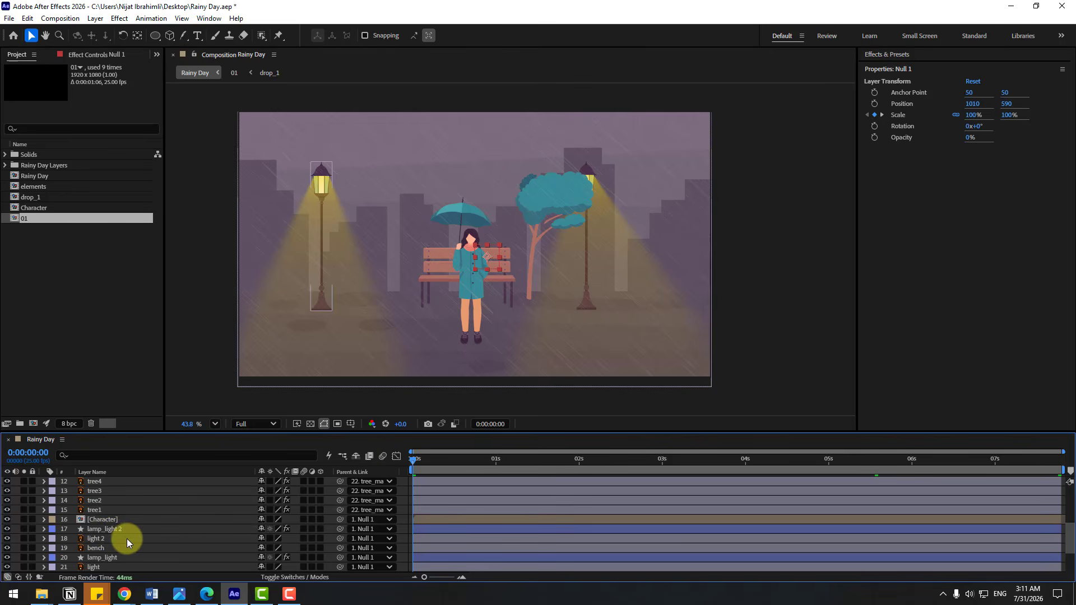
pyautogui.click(113, 530)
pyautogui.keyDown('shift'); pyautogui.click(115, 539); pyautogui.keyUp('shift')
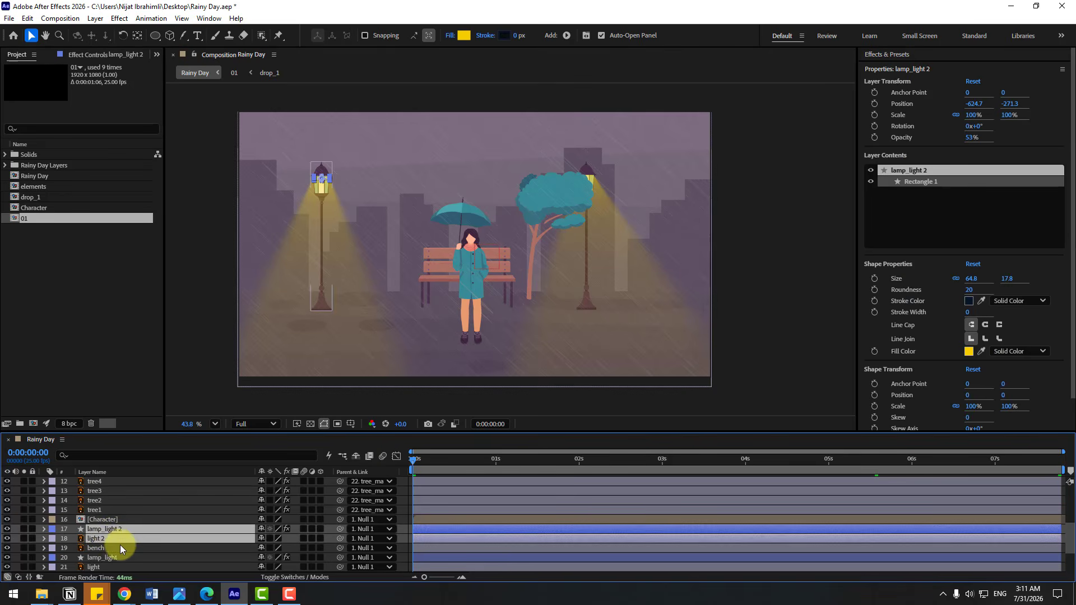
pyautogui.rightClick(105, 530)
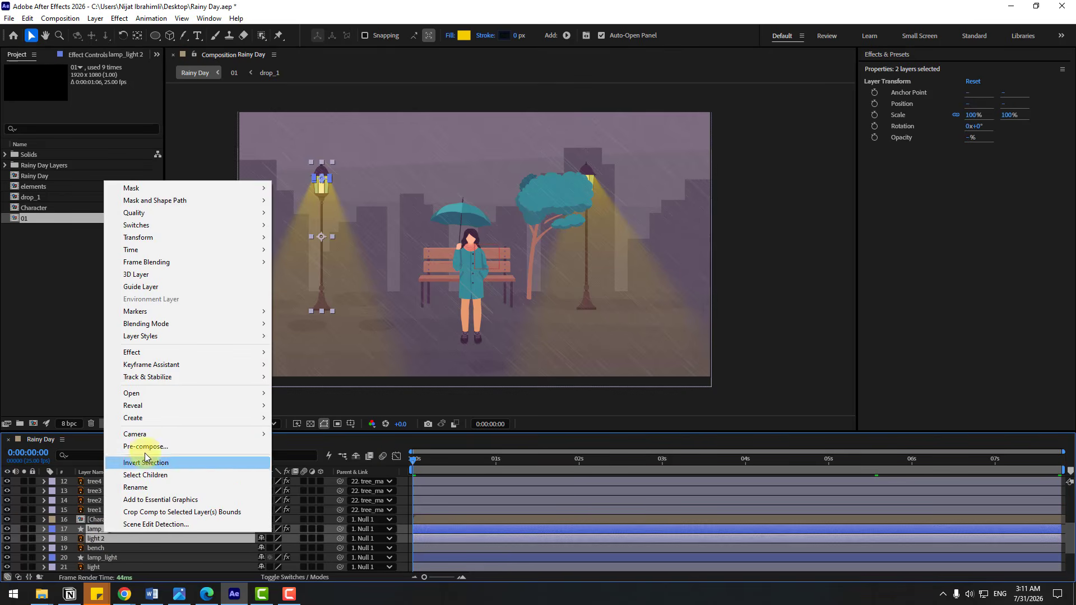
pyautogui.click(203, 448)
pyautogui.write('light_left')
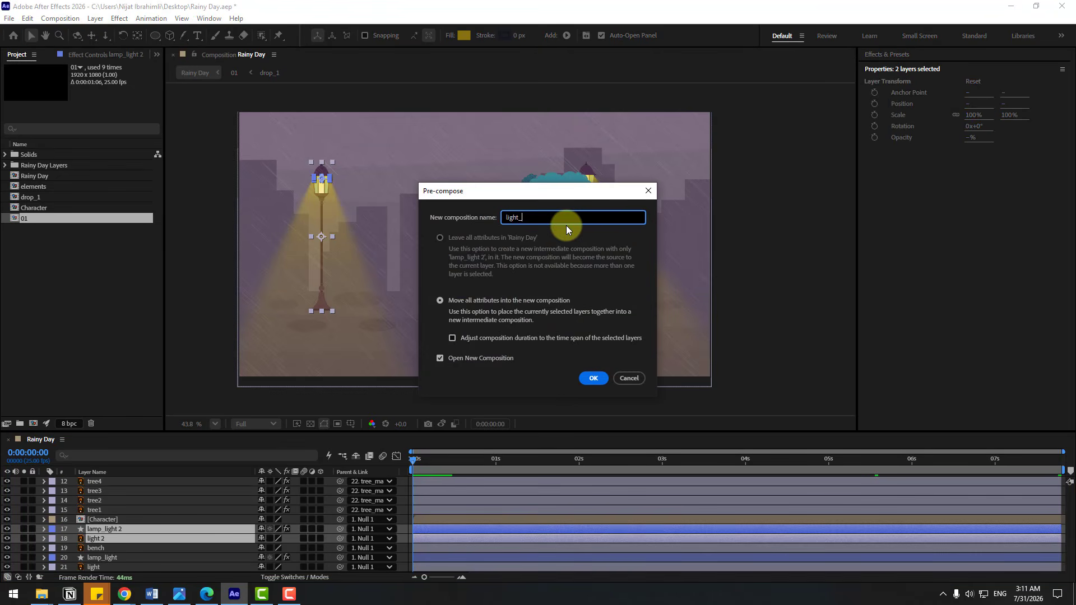
pyautogui.press('Return')
pyautogui.hotkey('ctrl', 'w')
# Parent the light_left layer to Null 1 and check the start of the zoom
pyautogui.moveTo(340, 560); pyautogui.dragTo(110, 478)
pyautogui.click(472, 514)
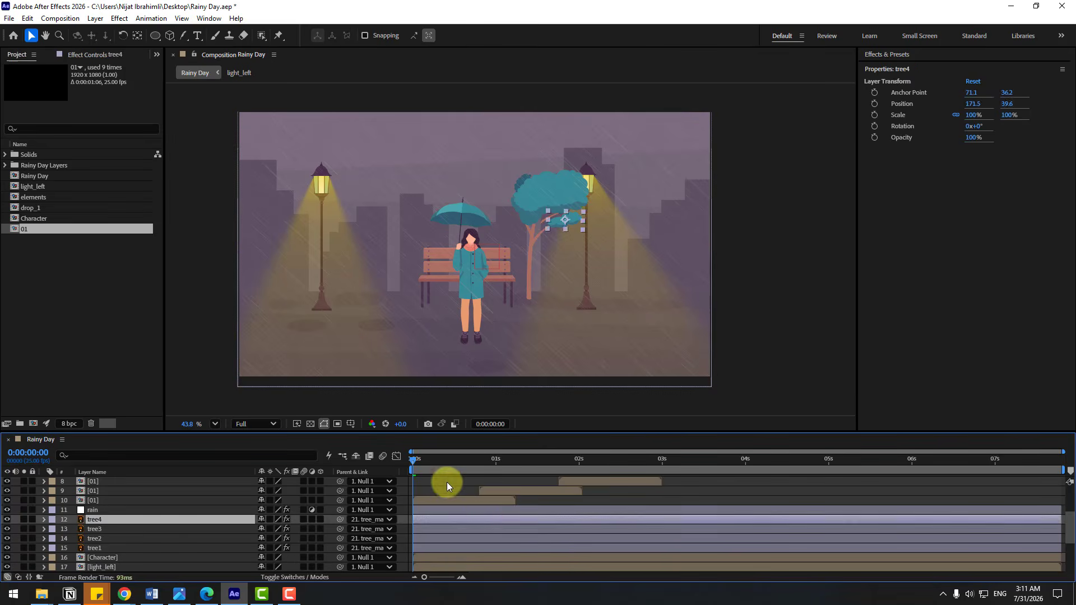
pyautogui.click(446, 482)
pyautogui.moveTo(439, 460); pyautogui.dragTo(162, 510)
# Pre-compose the lamp_light and light layers into a composition named light_right and return to Rainy Day
pyautogui.scroll(-3, 153, 514)
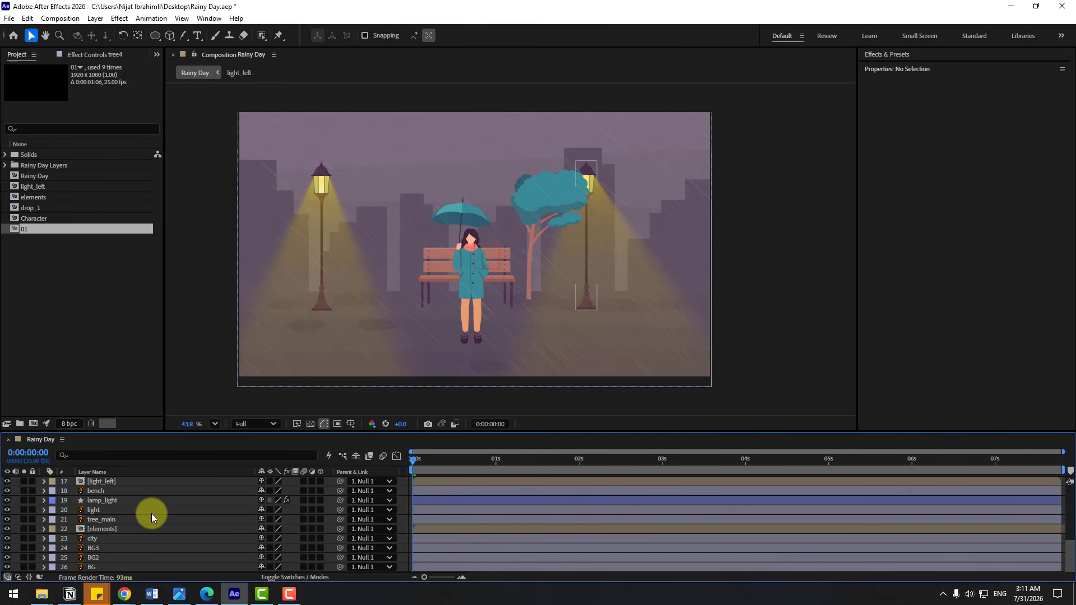
pyautogui.click(116, 501)
pyautogui.keyDown('ctrl'); pyautogui.click(106, 510); pyautogui.keyUp('ctrl')
pyautogui.scroll(1, 320, 537)
pyautogui.rightClick(107, 536)
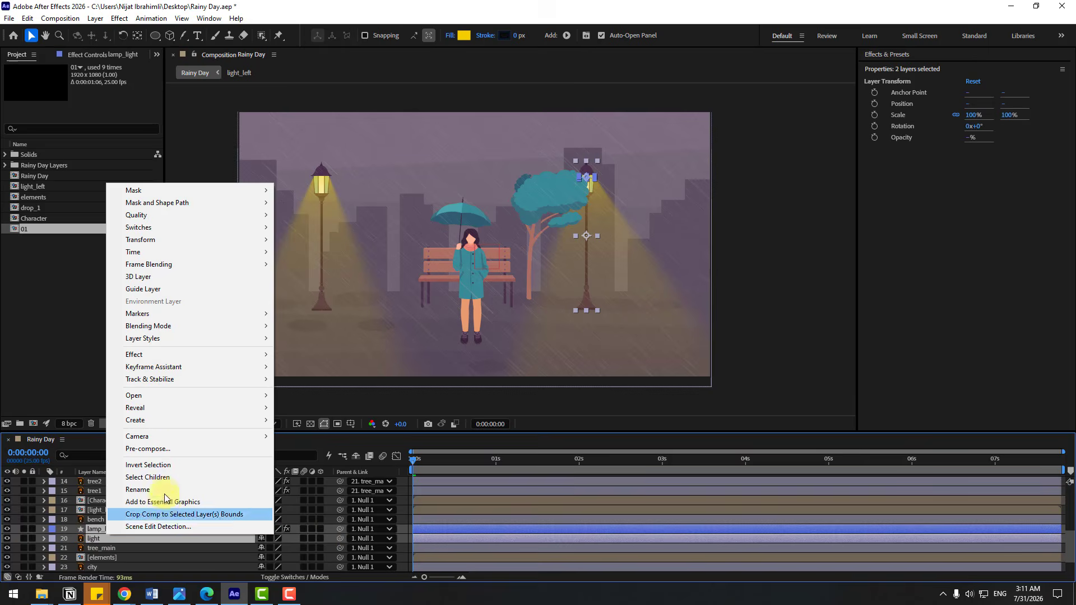
pyautogui.click(157, 452)
pyautogui.write('light_')
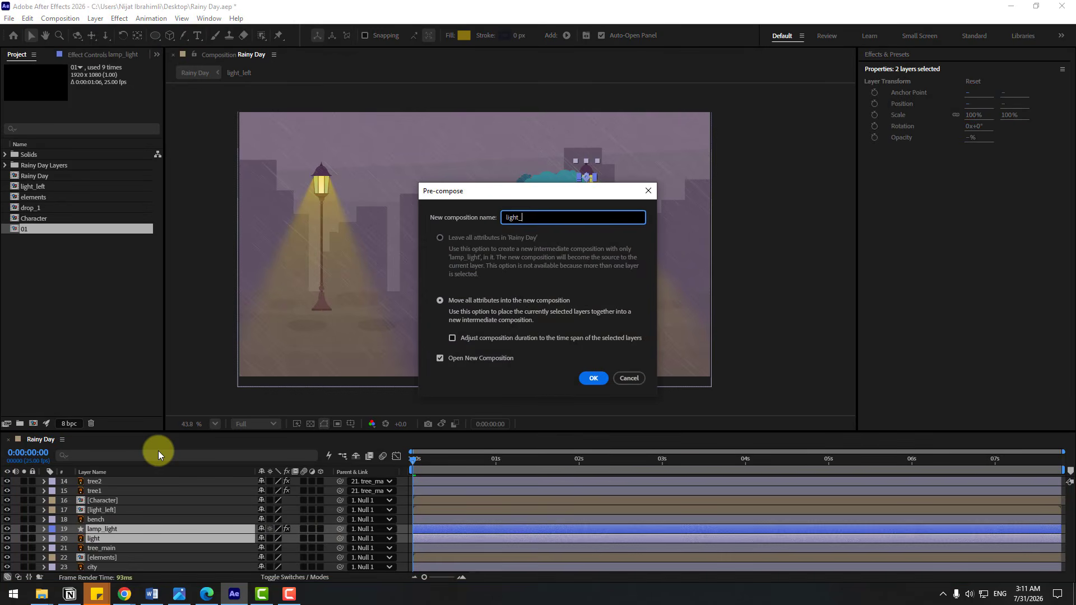
pyautogui.write('right')
pyautogui.press('Return')
pyautogui.click(41, 440)
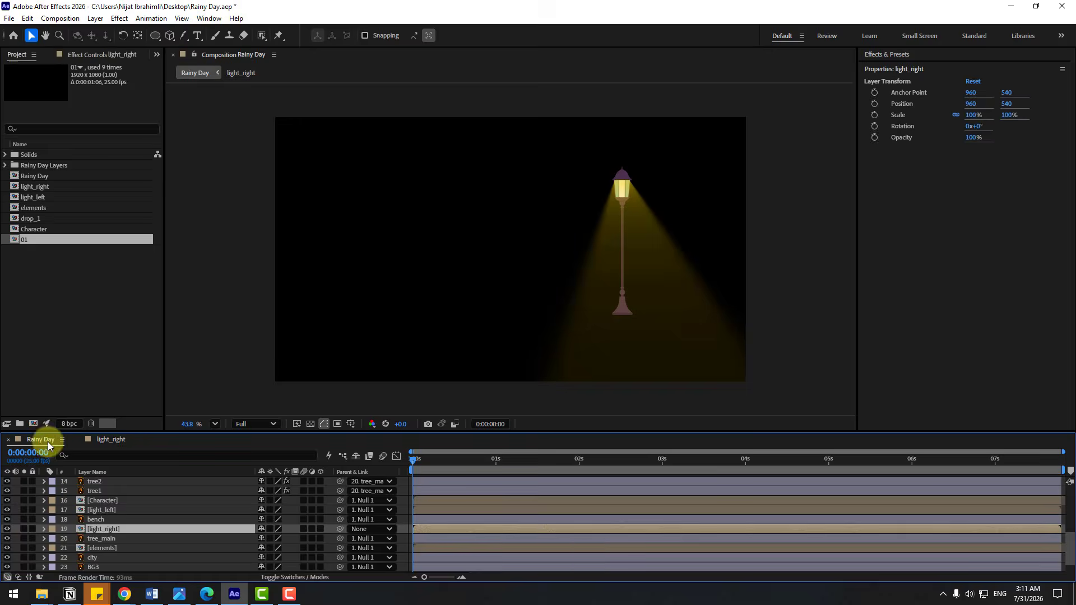
# Parent the light_right layer to Null 1 and scrub the start of the zoom to check the right lamp
pyautogui.moveTo(338, 530); pyautogui.dragTo(106, 484)
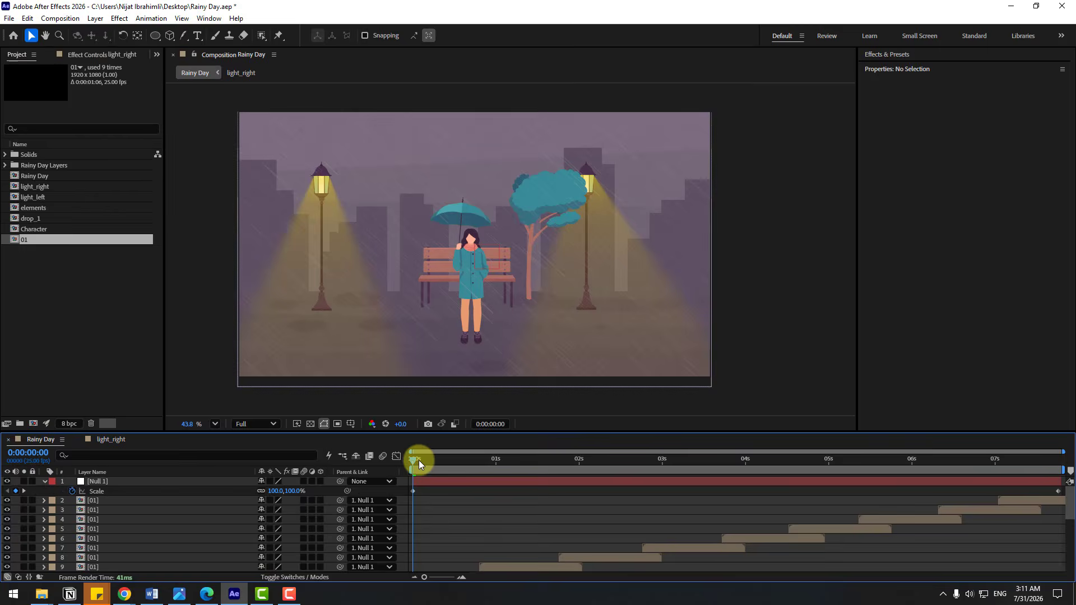
pyautogui.moveTo(418, 460); pyautogui.dragTo(390, 481)
# Keyframe the BG2 layer's position at the start of the timeline and lower it to Y 307 at 0:00:07:19
pyautogui.scroll(-5, 133, 539)
pyautogui.click(96, 558)
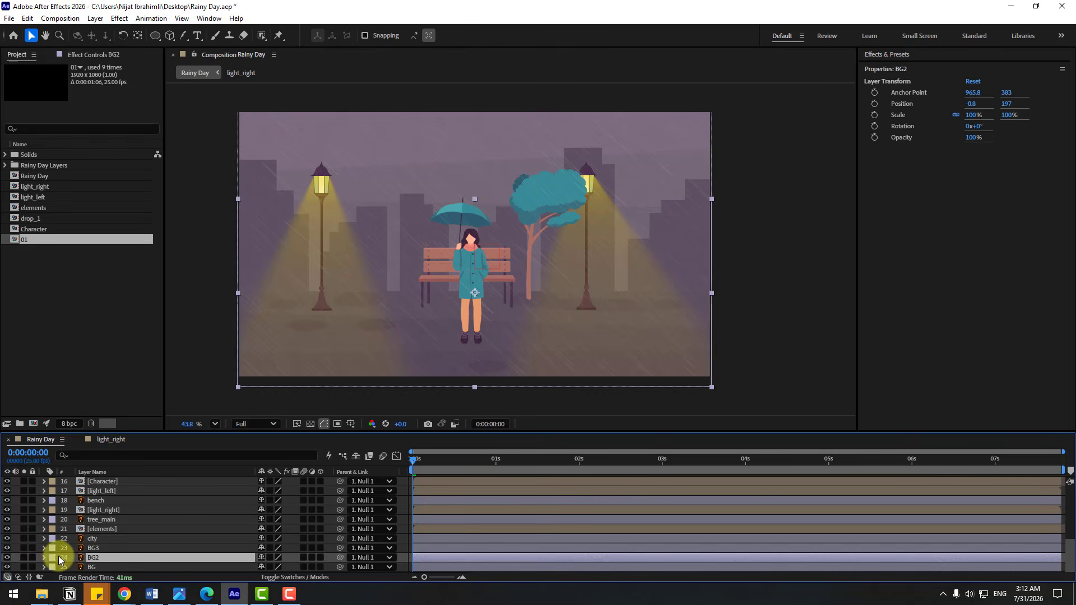
pyautogui.press('p')
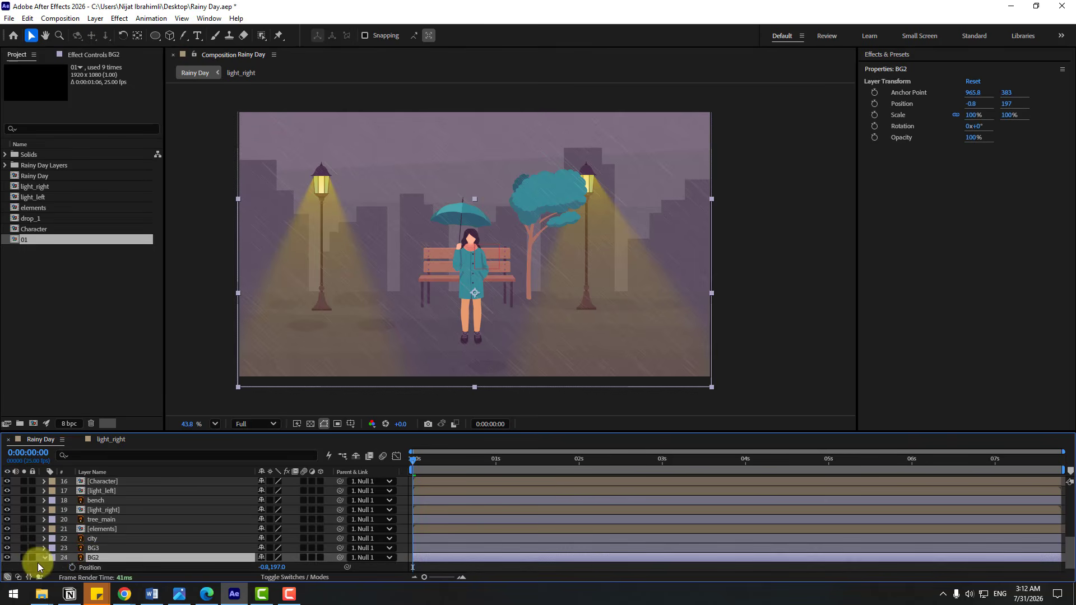
pyautogui.click(72, 567)
pyautogui.moveTo(718, 459); pyautogui.dragTo(1068, 471)
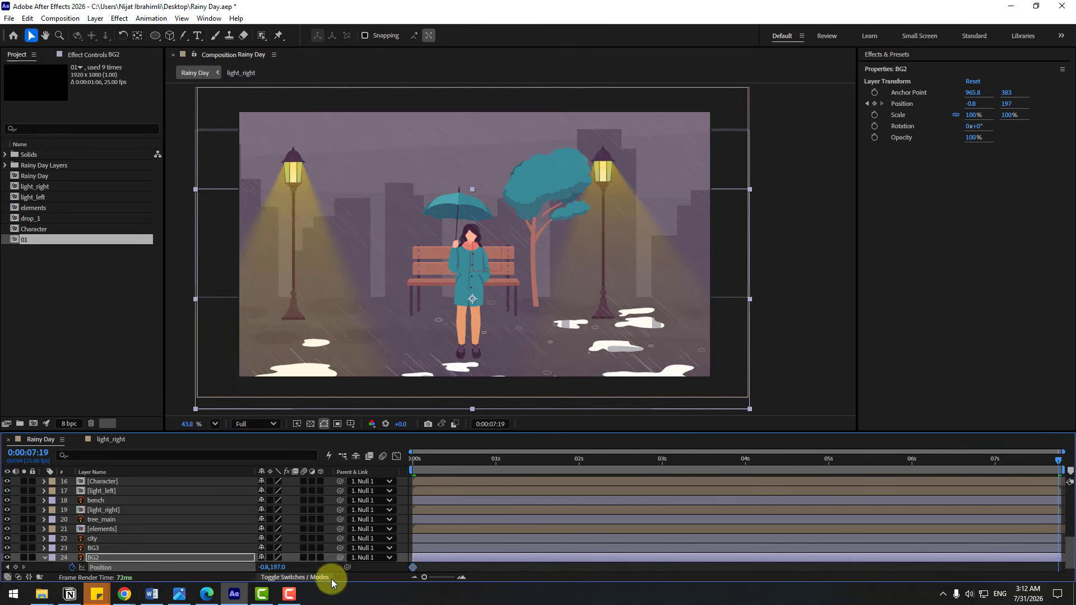
pyautogui.scroll(-1, 288, 554)
pyautogui.moveTo(283, 559); pyautogui.dragTo(346, 559)
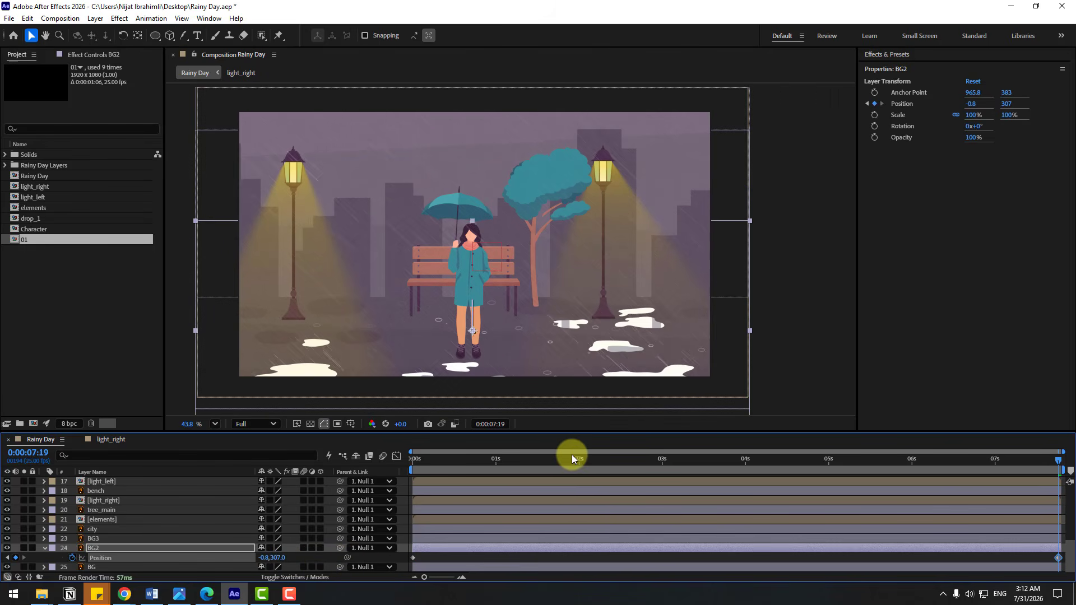
pyautogui.moveTo(571, 455); pyautogui.dragTo(413, 455)
pyautogui.click(44, 548)
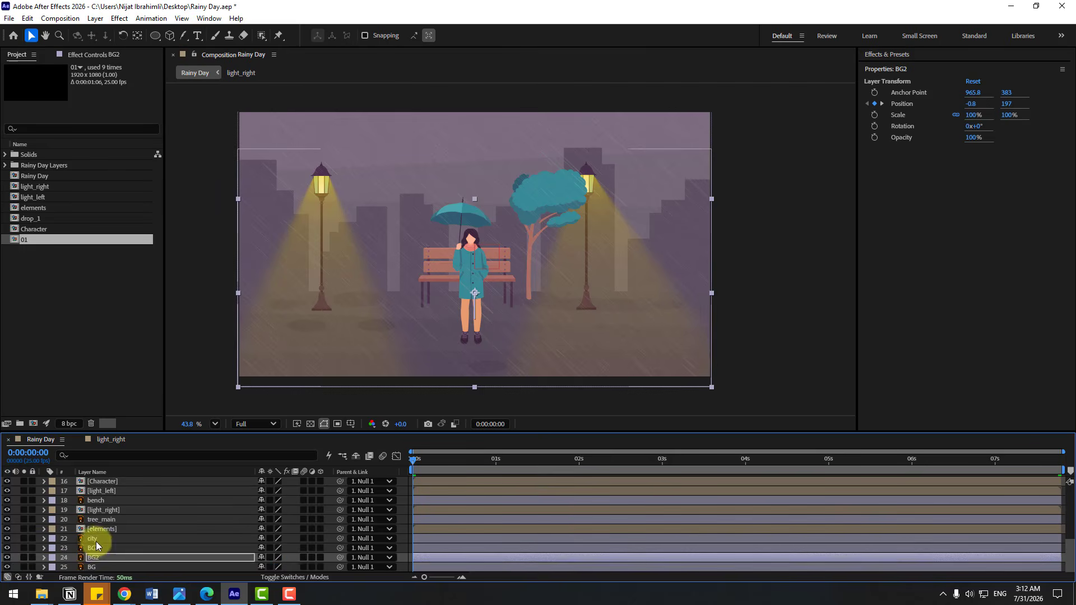
# Keyframe the BG3 layer's position at the start of the timeline and lower it to Y 155.2 at 0:00:07:19
pyautogui.click(91, 548)
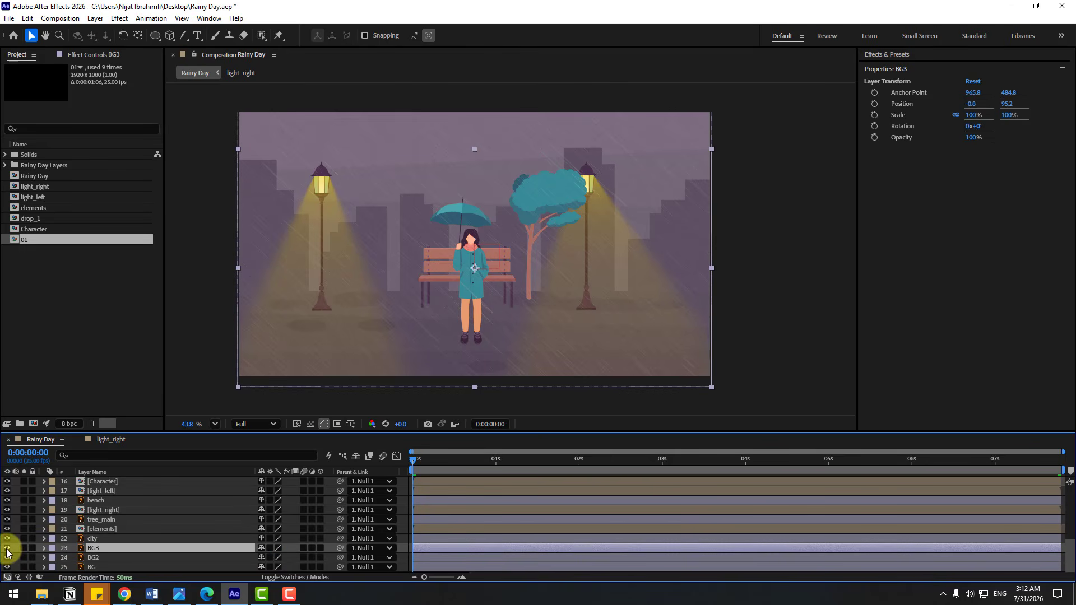
pyautogui.press('p')
pyautogui.click(73, 558)
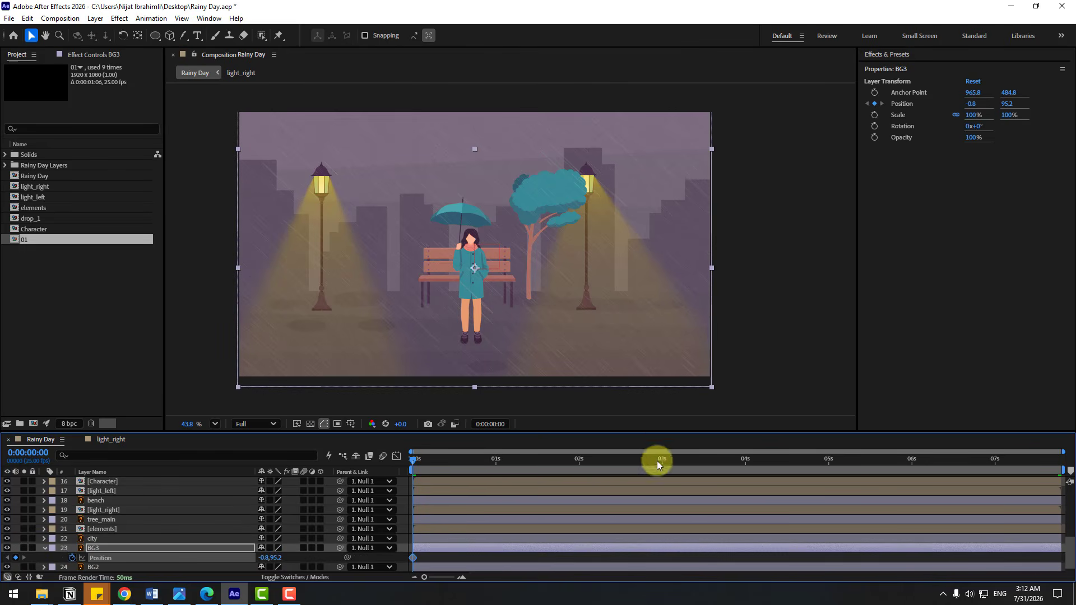
pyautogui.moveTo(657, 461); pyautogui.dragTo(1064, 457)
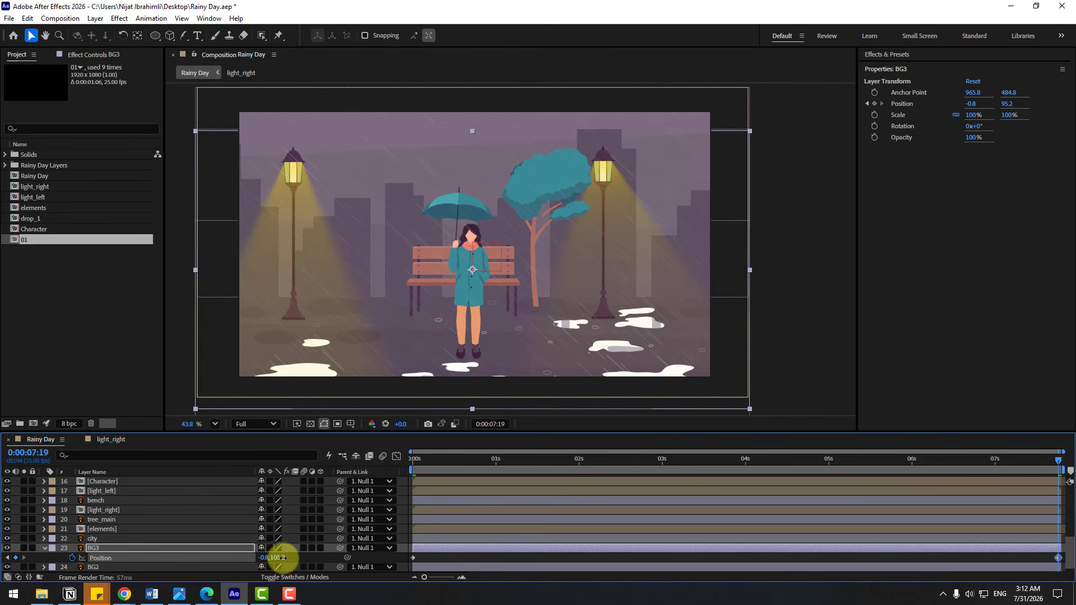
pyautogui.moveTo(283, 558); pyautogui.dragTo(307, 559)
pyautogui.press('p')
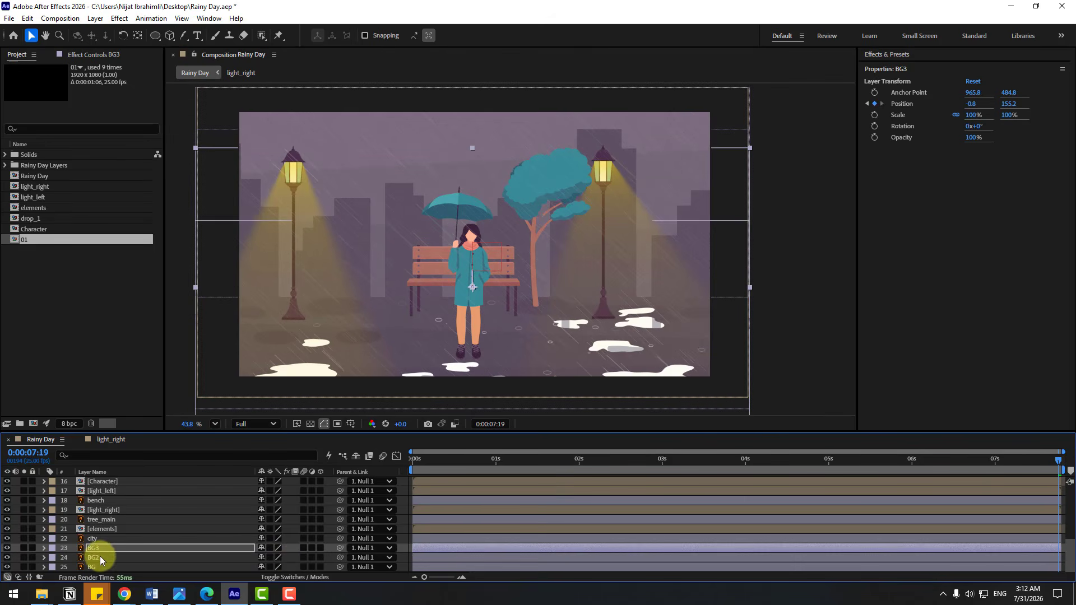
# Animate the city layer's position from a keyframe at the start to a slightly lower one at the end, and preview from the start
pyautogui.click(93, 540)
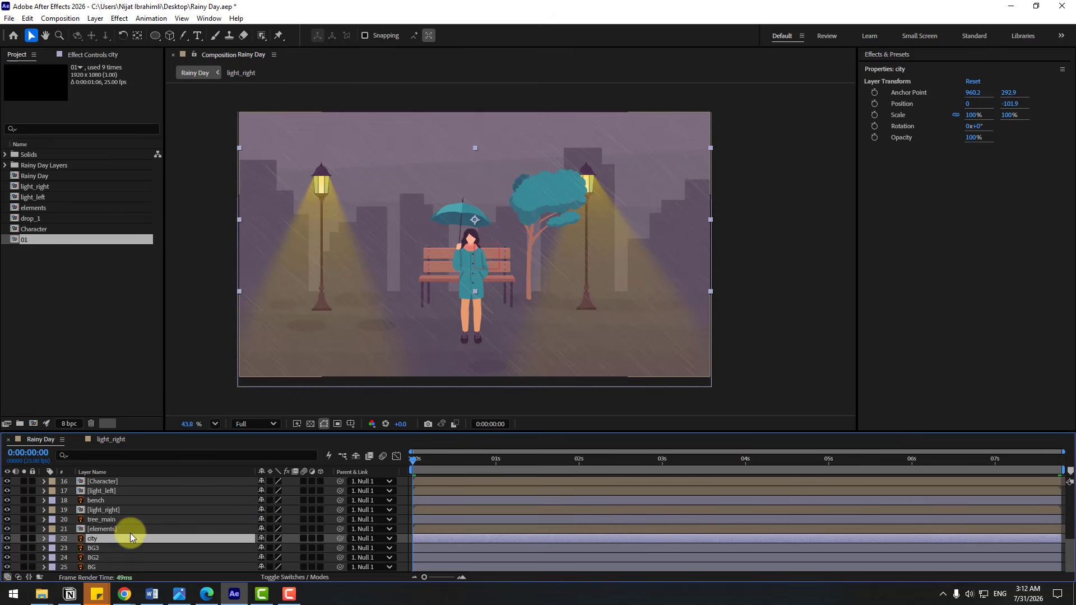
pyautogui.press('p')
pyautogui.click(72, 549)
pyautogui.moveTo(423, 459); pyautogui.dragTo(1068, 458)
pyautogui.moveTo(283, 557); pyautogui.dragTo(306, 552)
pyautogui.moveTo(1051, 462); pyautogui.dragTo(288, 479)
pyautogui.press('space')
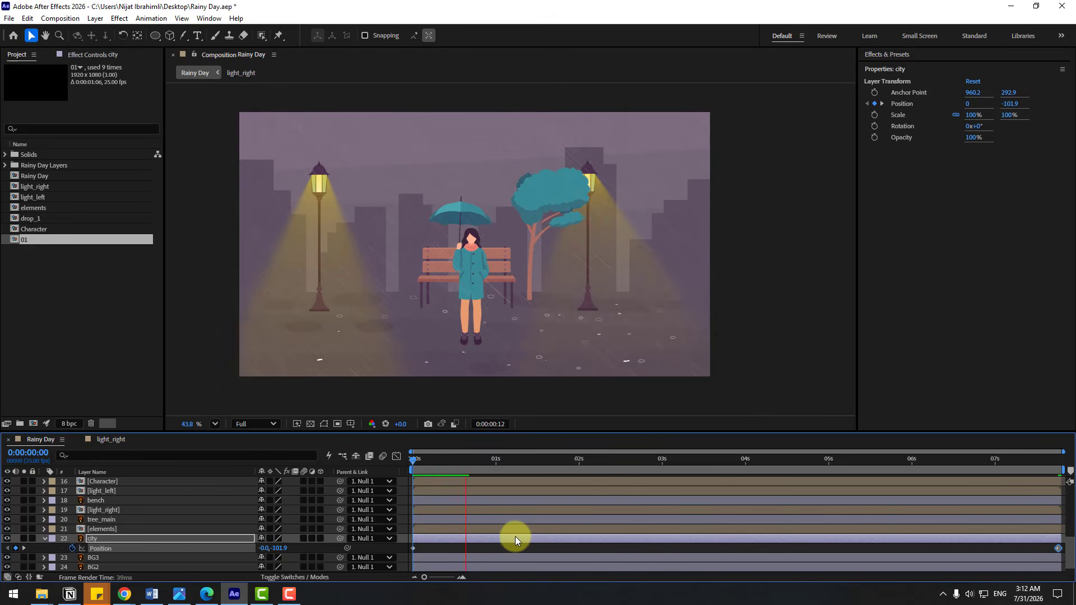